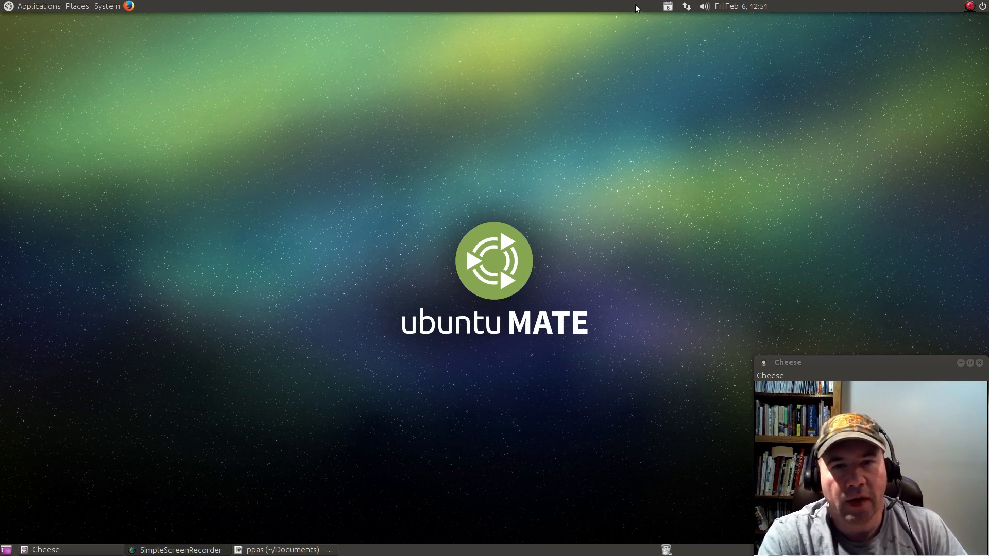
- Check the upcoming events in the calendar indicator, view the February 2015 calendar, and close it
left_click(668, 7)
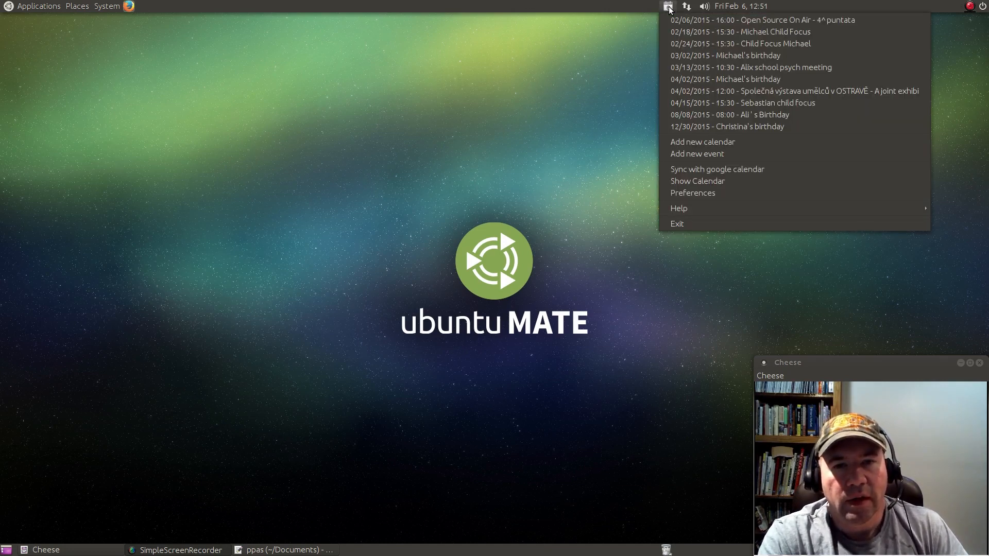
left_click(668, 6)
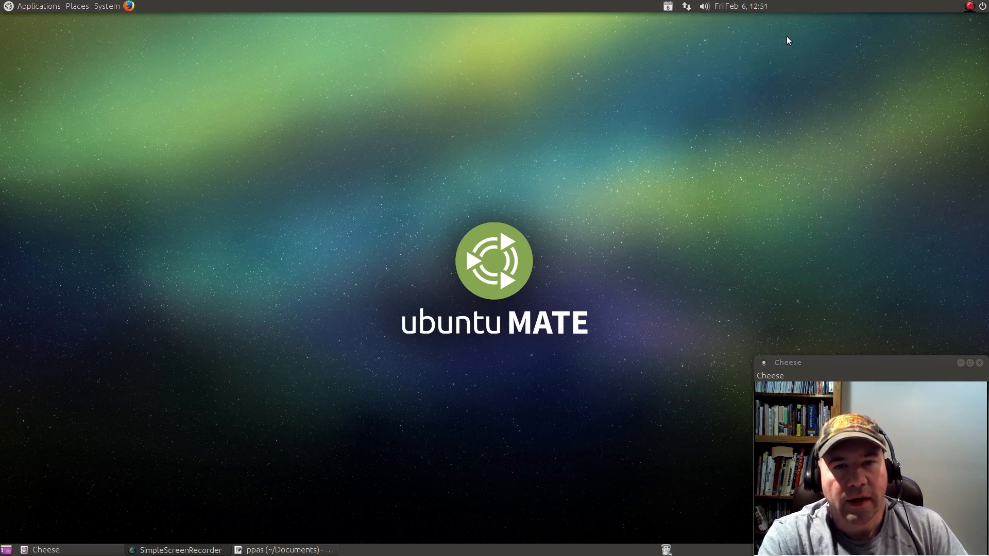
left_click(668, 8)
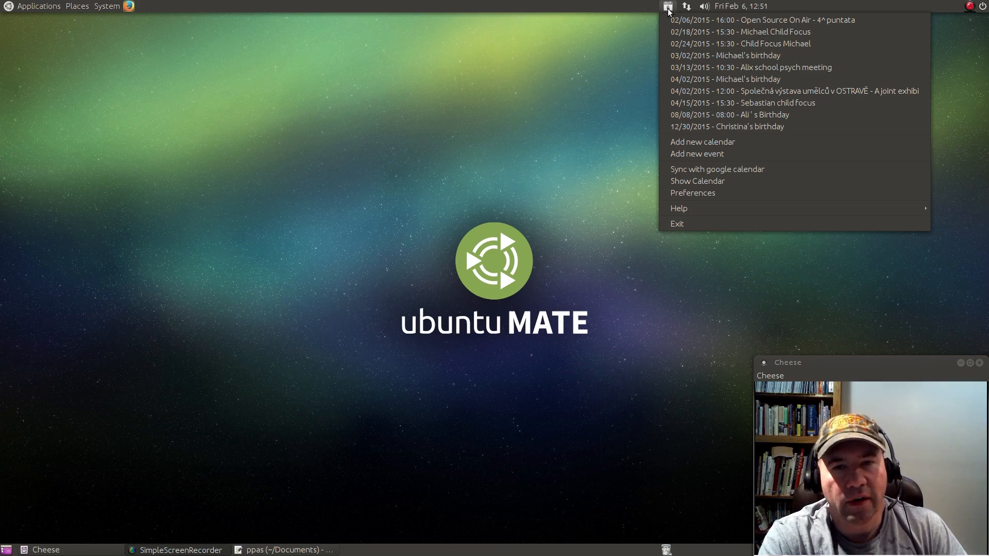
left_click(668, 7)
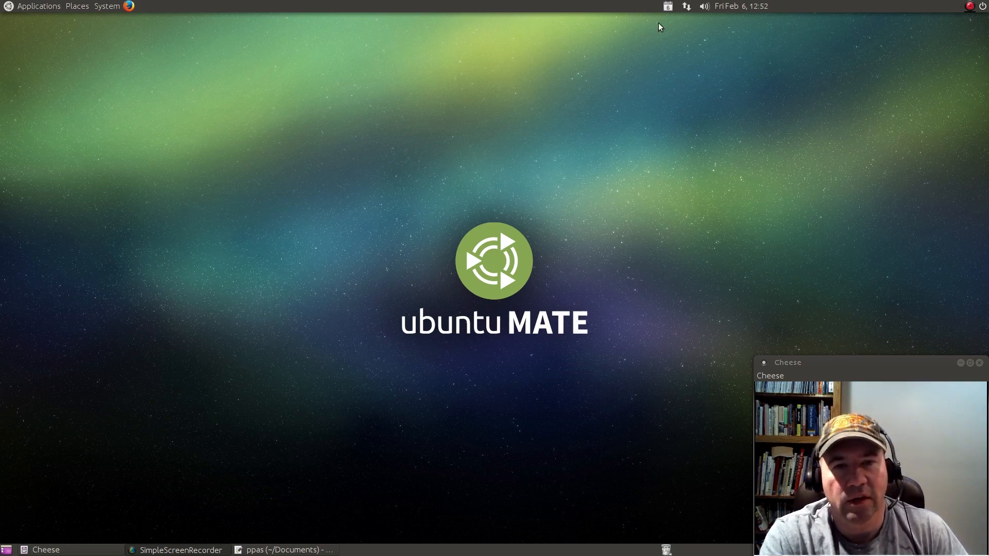
left_click(667, 7)
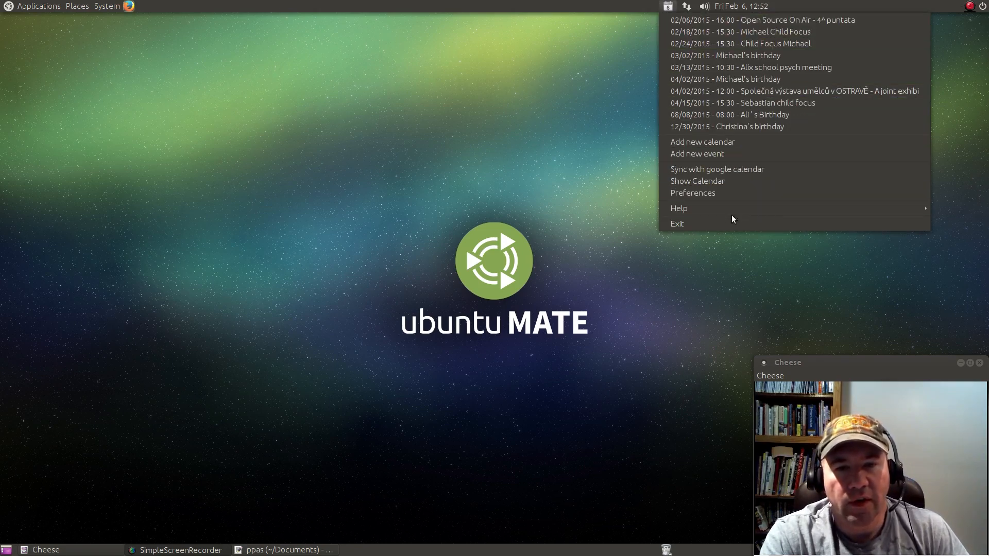
left_click(712, 182)
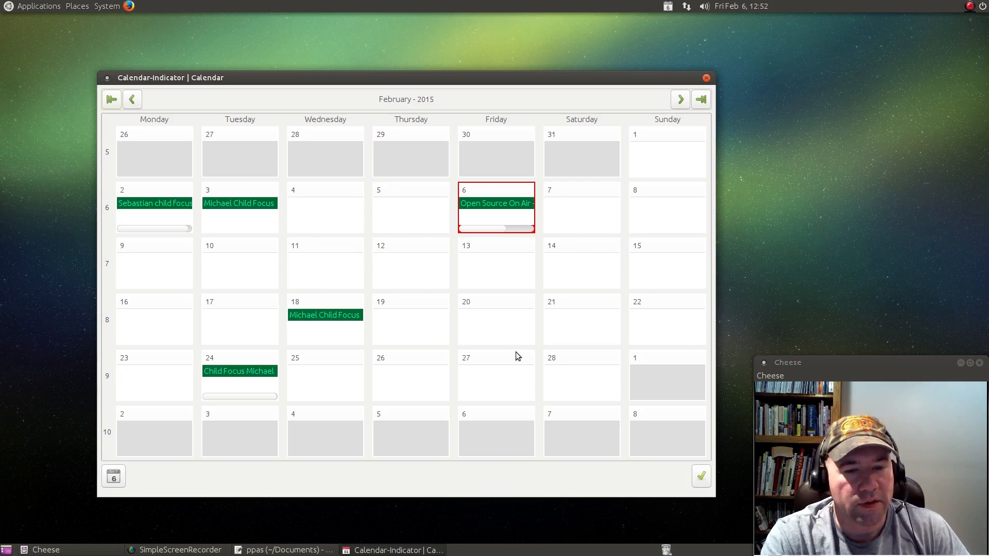
left_click(706, 78)
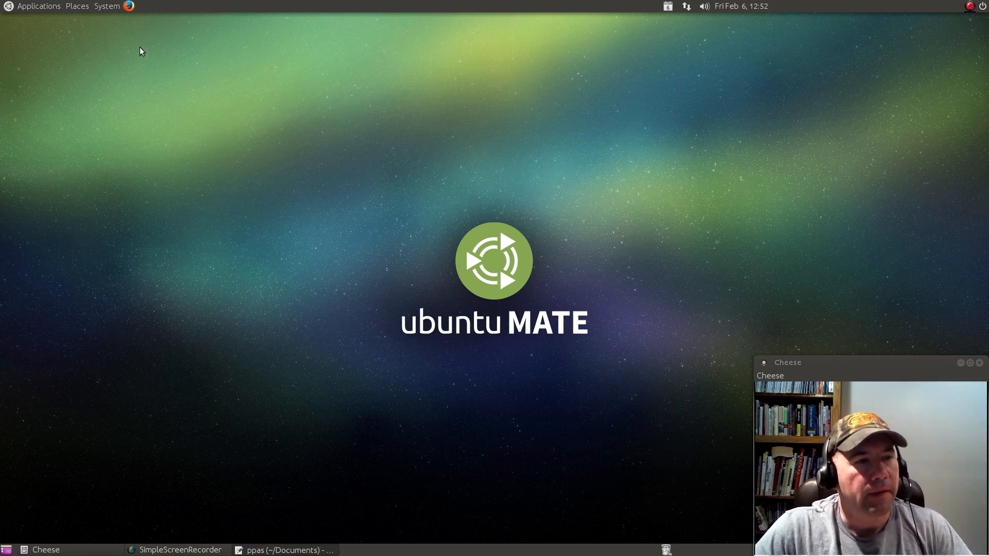
- Launch Synaptic Package Manager and authenticate with the account password
left_click(111, 9)
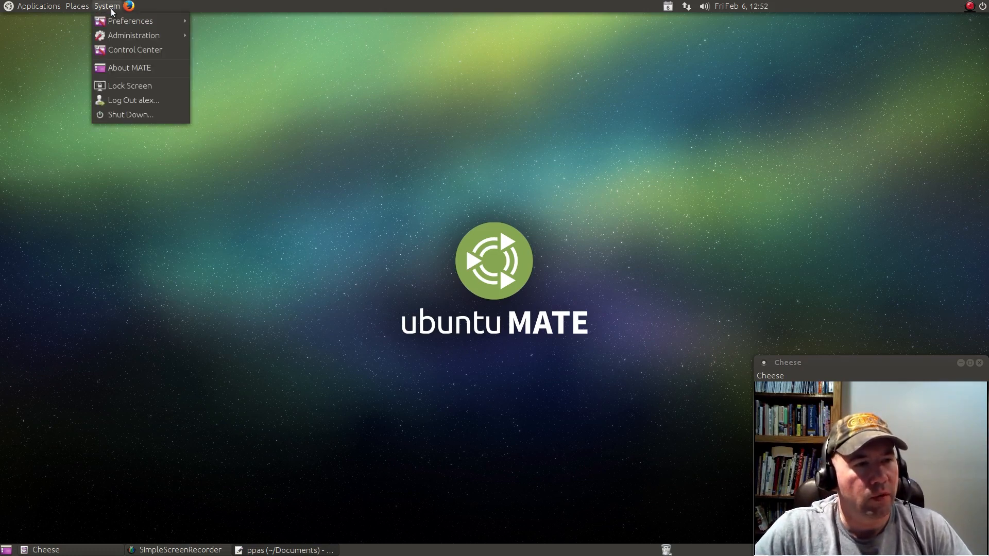
mouse_move(114, 19)
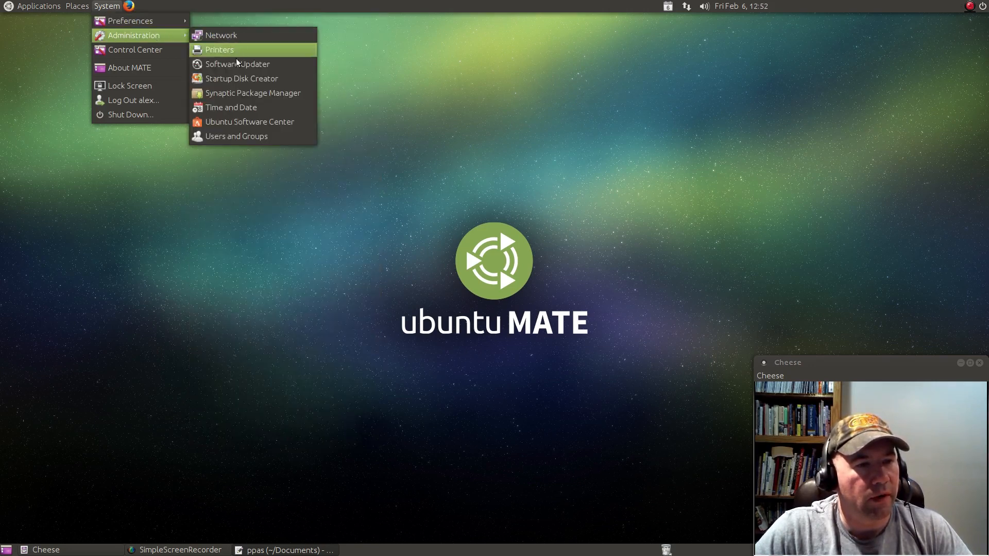
left_click(240, 89)
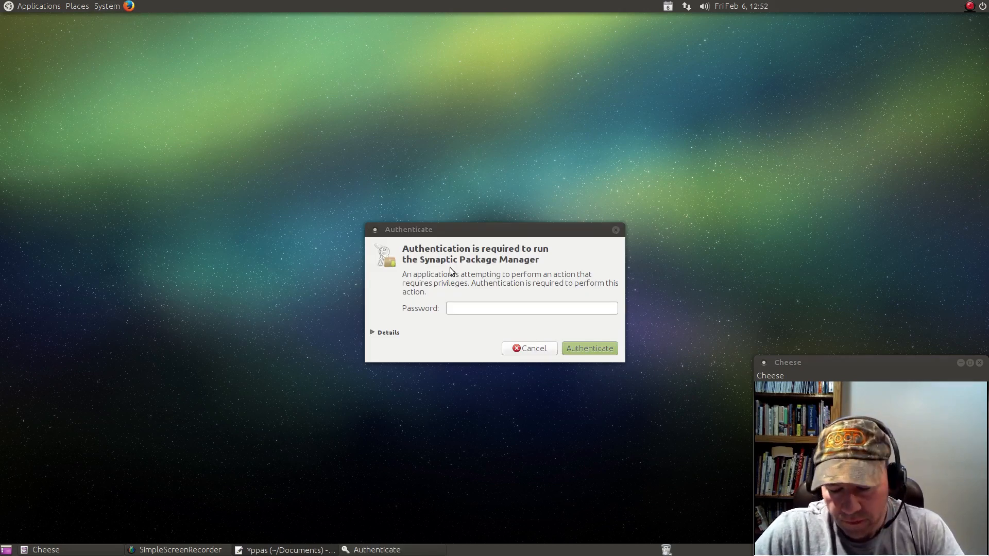
left_click(470, 308)
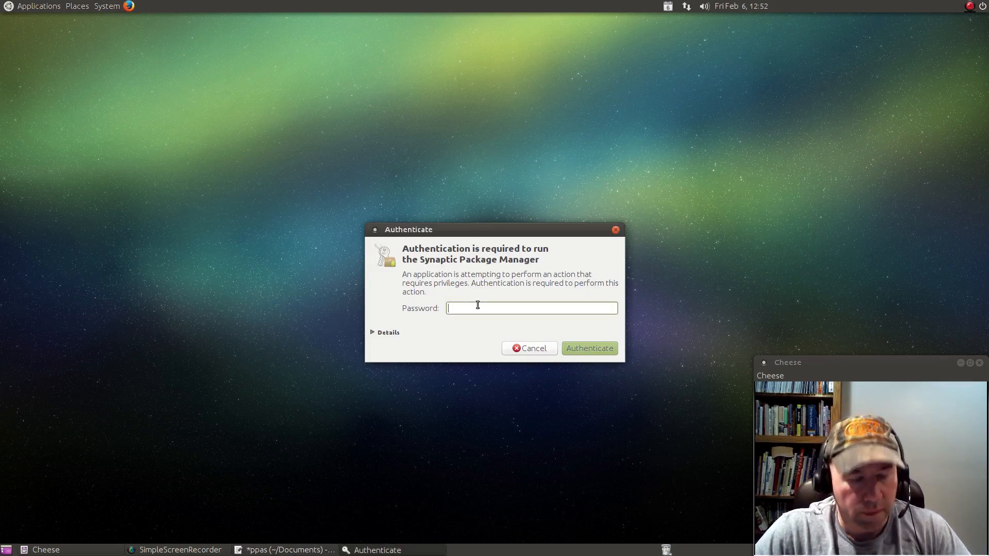
type("******")
key("Return")
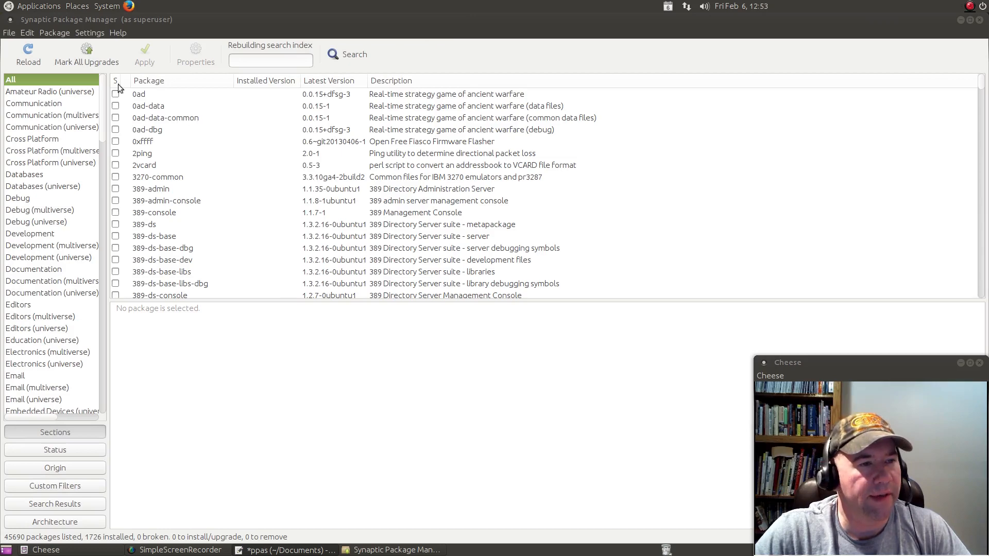
- Open the repository settings and display the list of other software sources
left_click(97, 30)
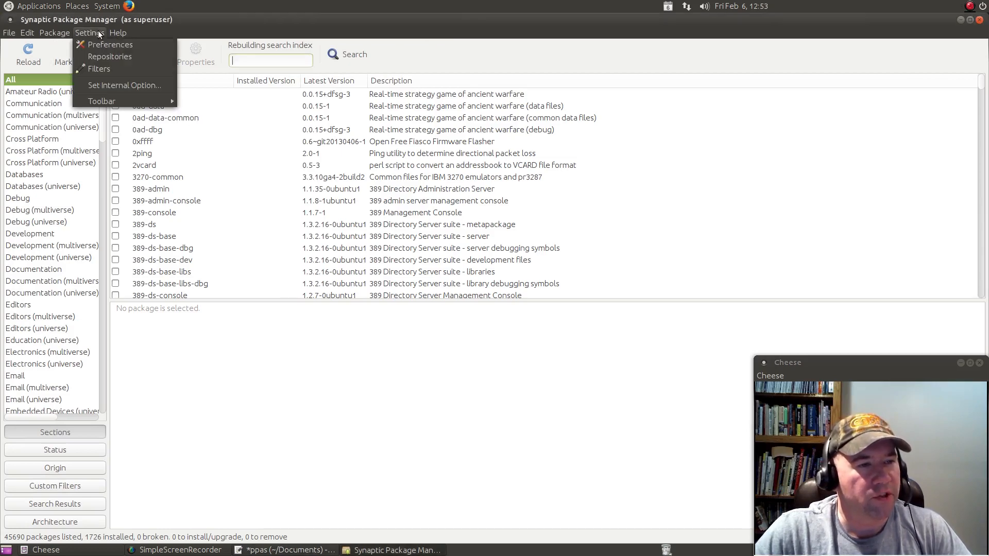
left_click(107, 58)
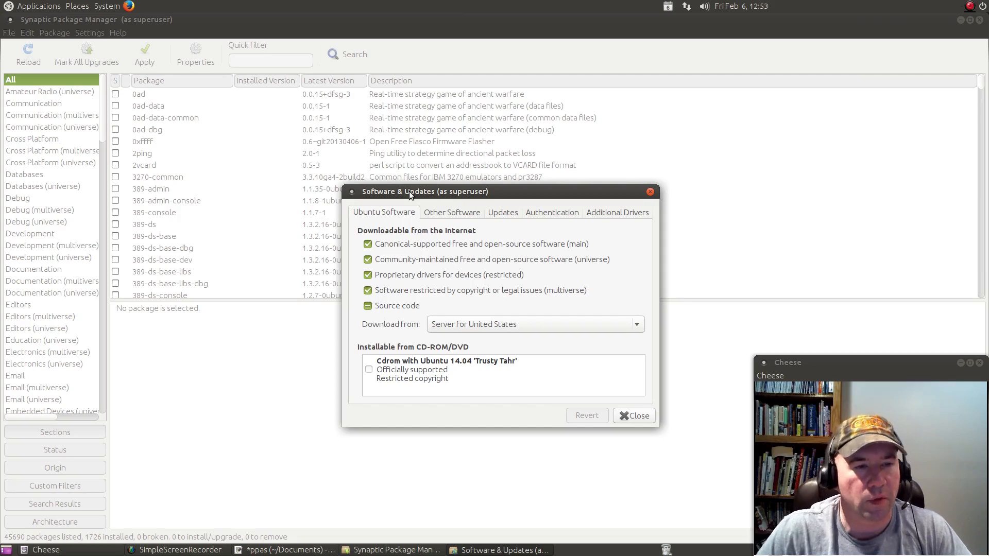
left_click(440, 215)
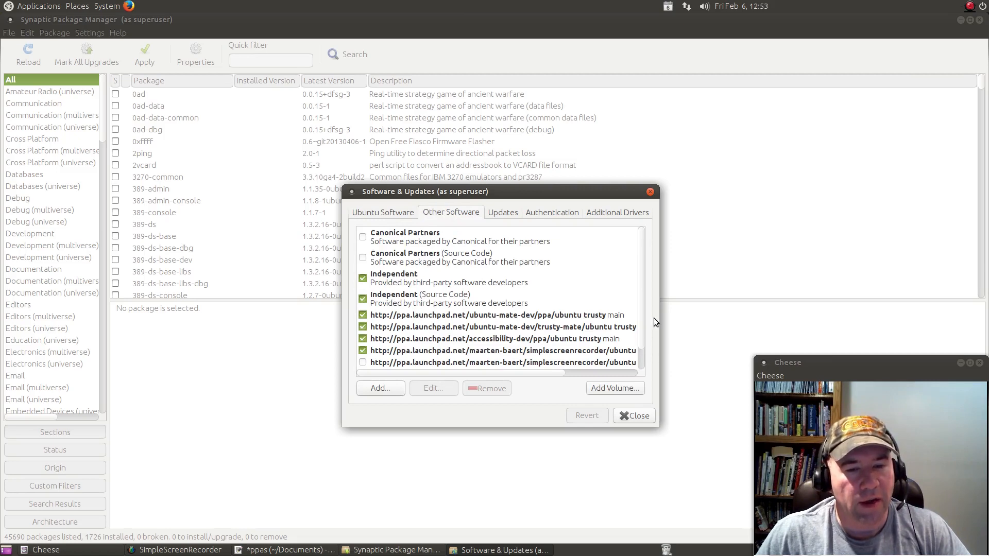
scroll(642, 314, "down", 1)
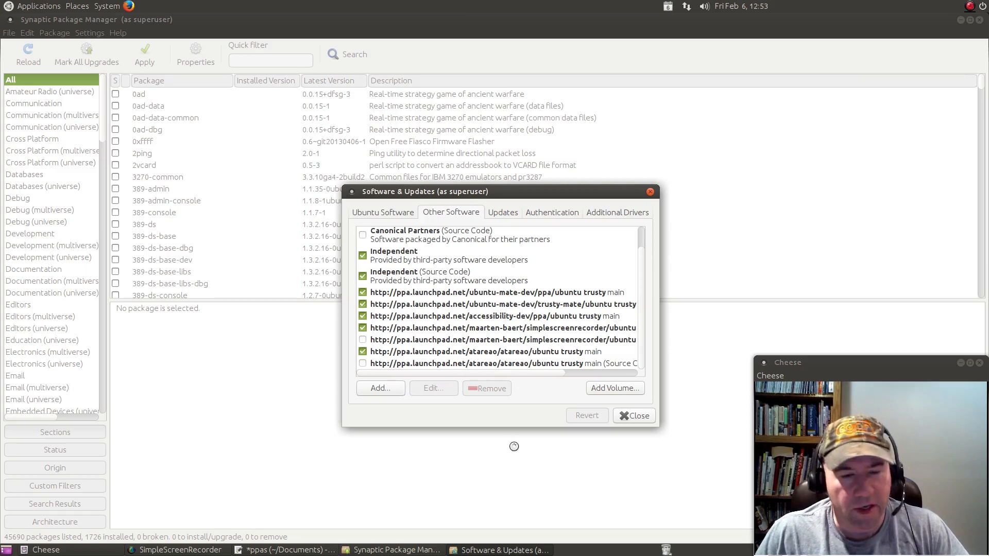
- Add the Wine repository ppa:ubuntu-wine/ppa as a software source, copying its line from the ppas document
left_click(381, 388)
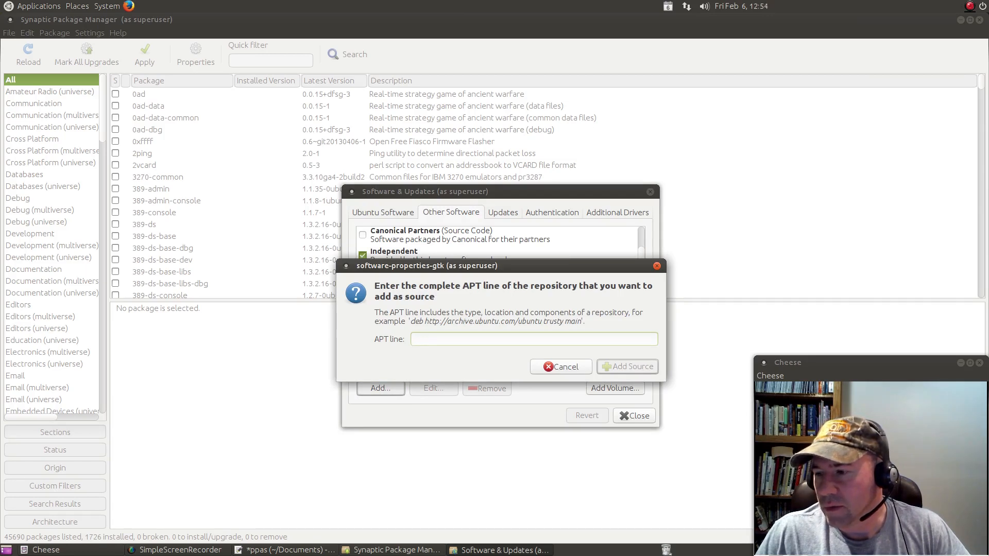
left_click(288, 550)
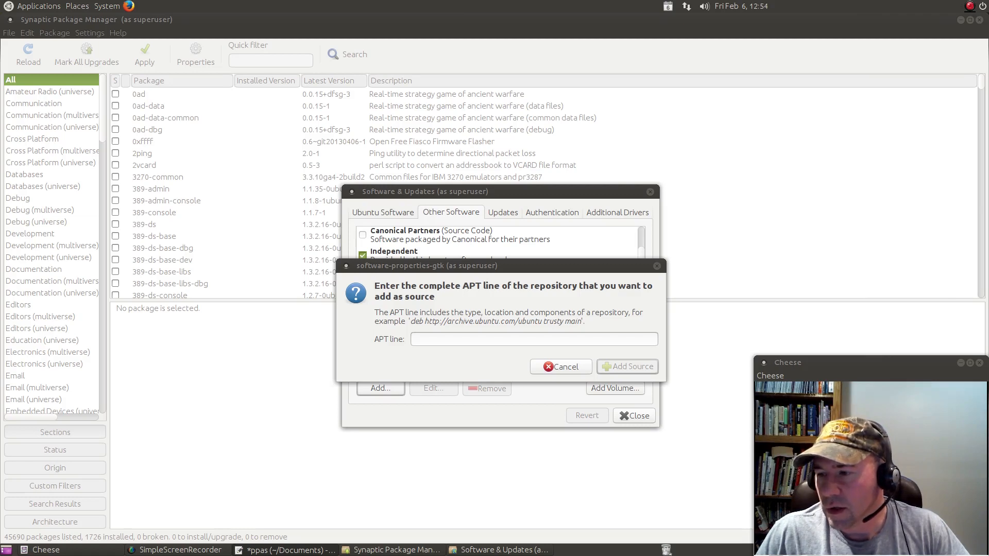
right_click(536, 341)
left_click(552, 369)
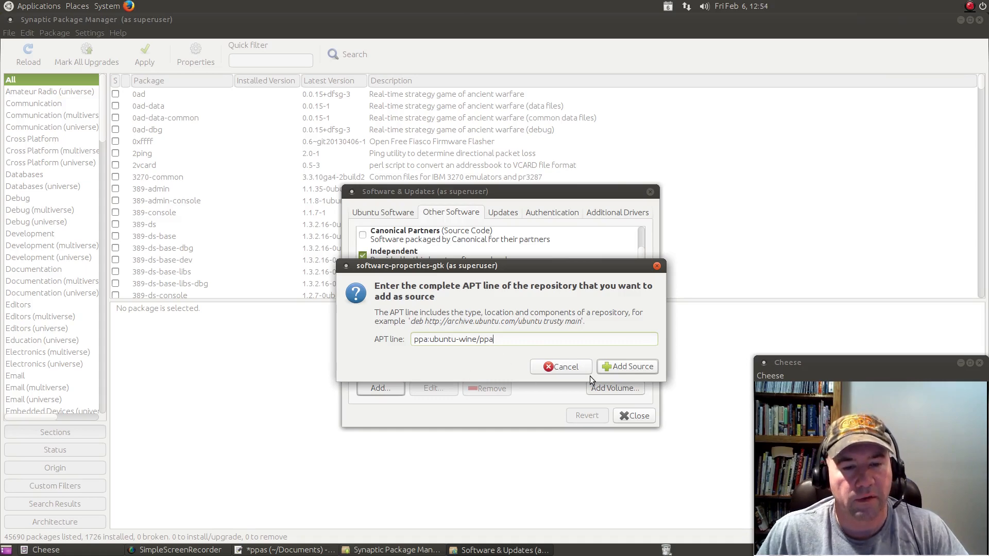
left_click(614, 366)
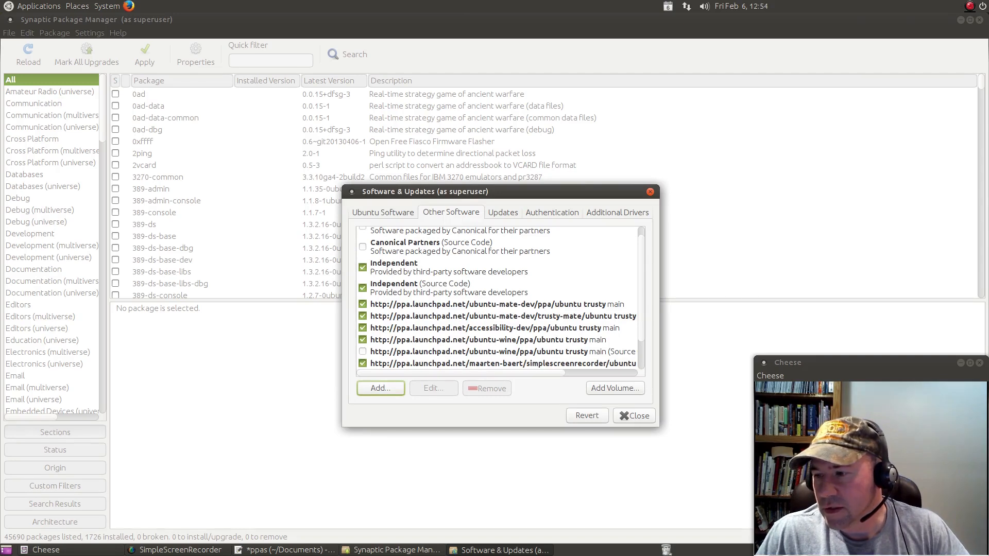
- Add the LibreOffice repository ppa:libreoffice/ppa from the ppas document and check its entry in the source list
left_click(285, 551)
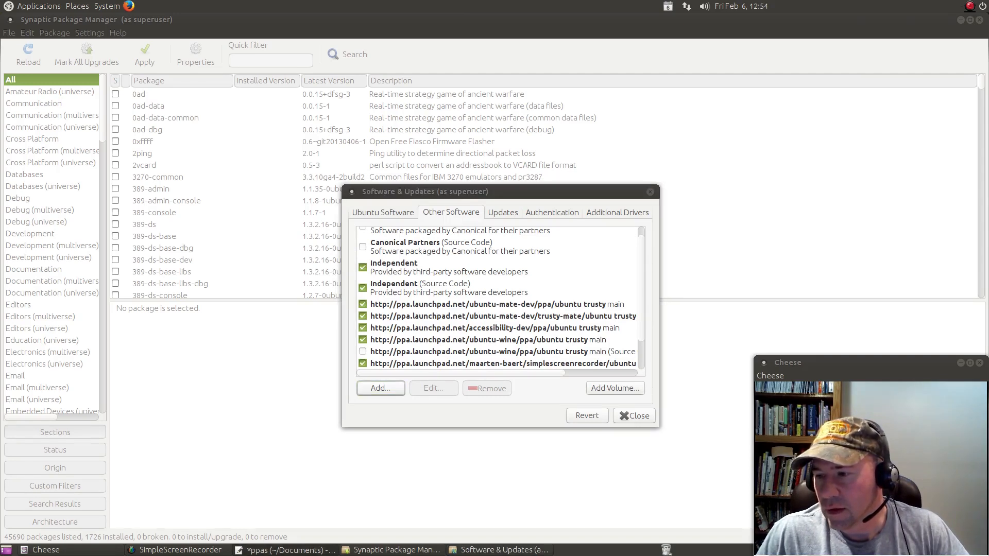
left_click(395, 390)
right_click(534, 342)
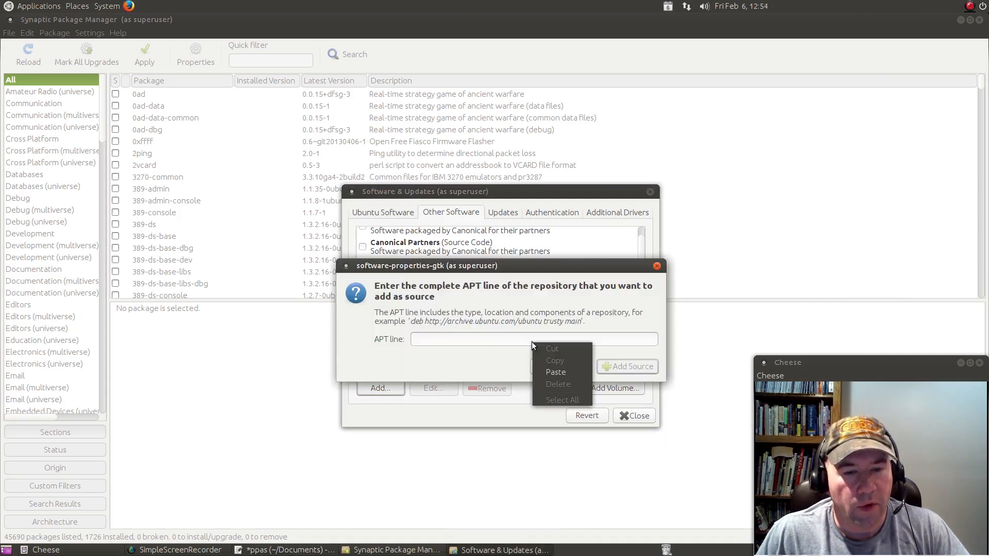
left_click(548, 371)
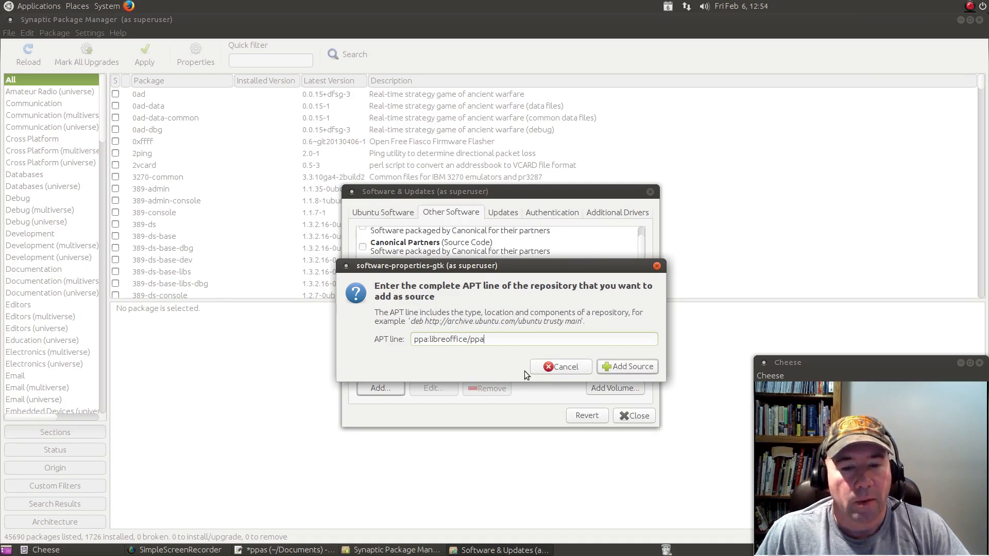
left_click(608, 372)
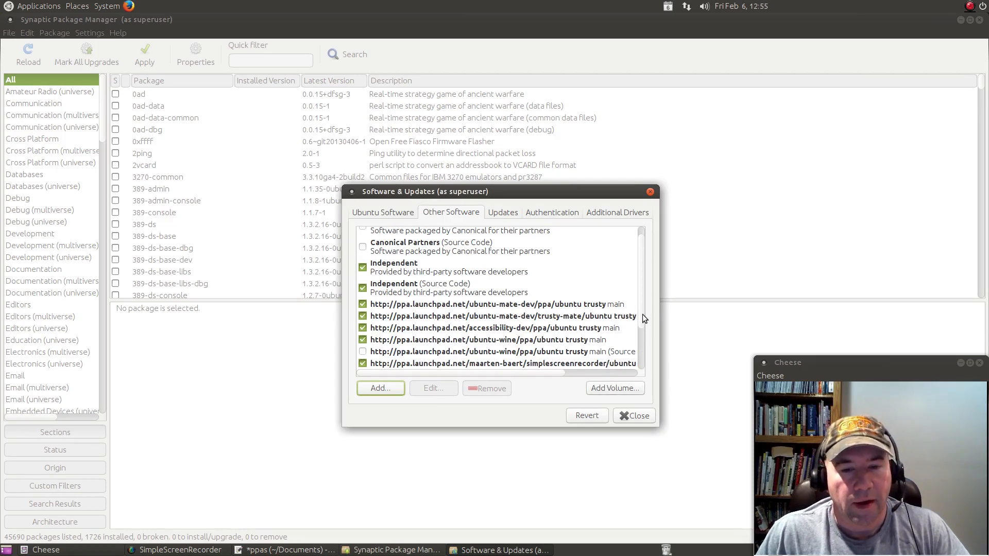
left_click_drag(642, 314, 642, 362)
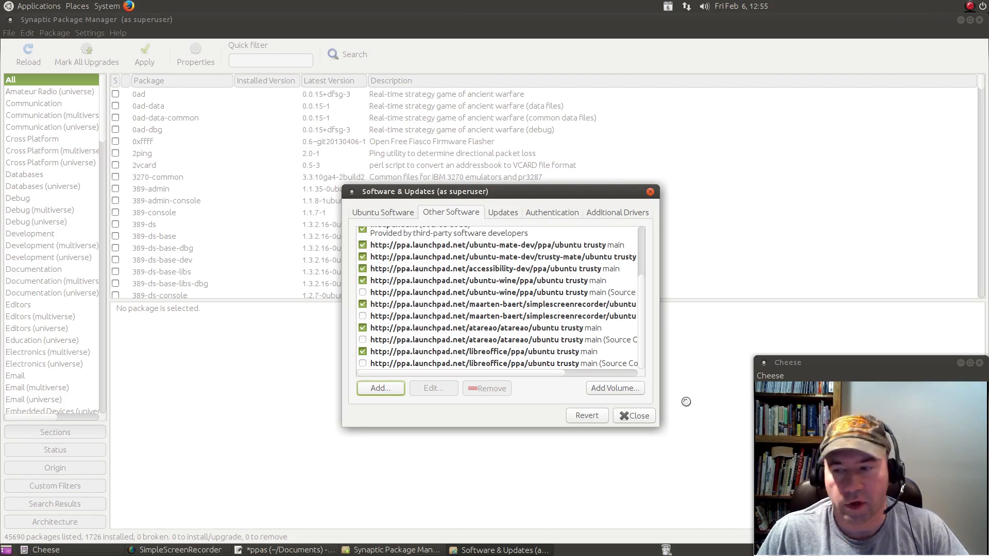
- Add the Grive Tools repository ppa:thefanclub/grive-tools from the ppas document as a software source
key("alt+Tab")
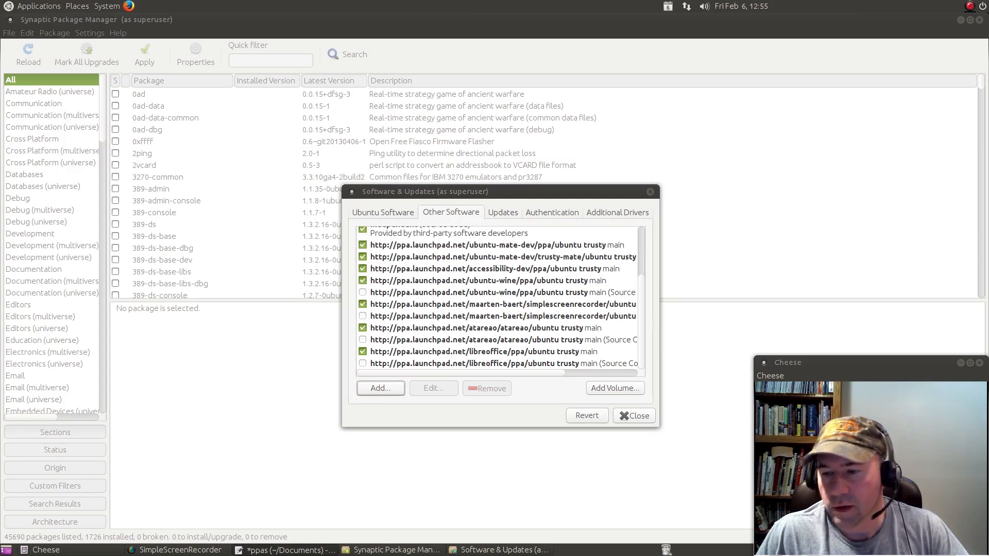
left_click(379, 392)
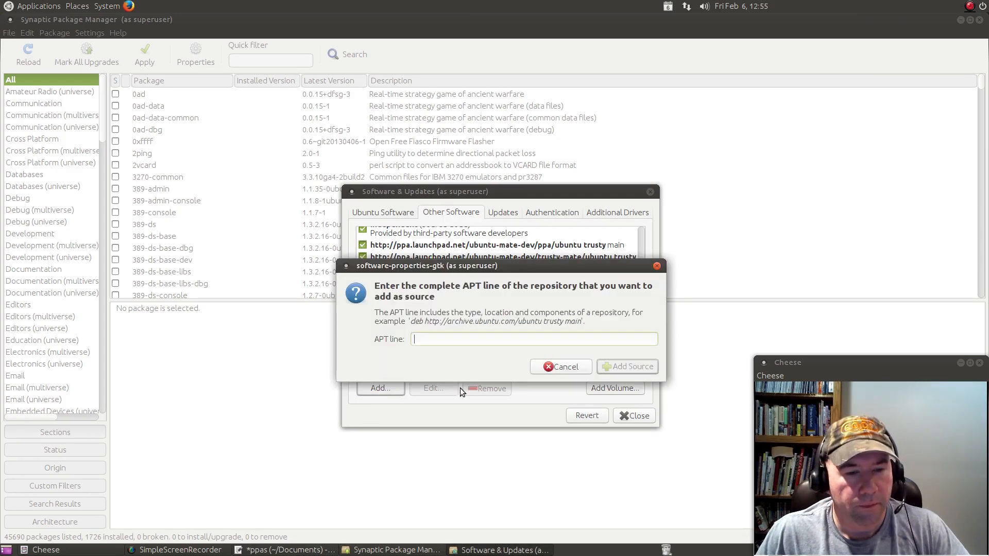
right_click(465, 341)
left_click(482, 370)
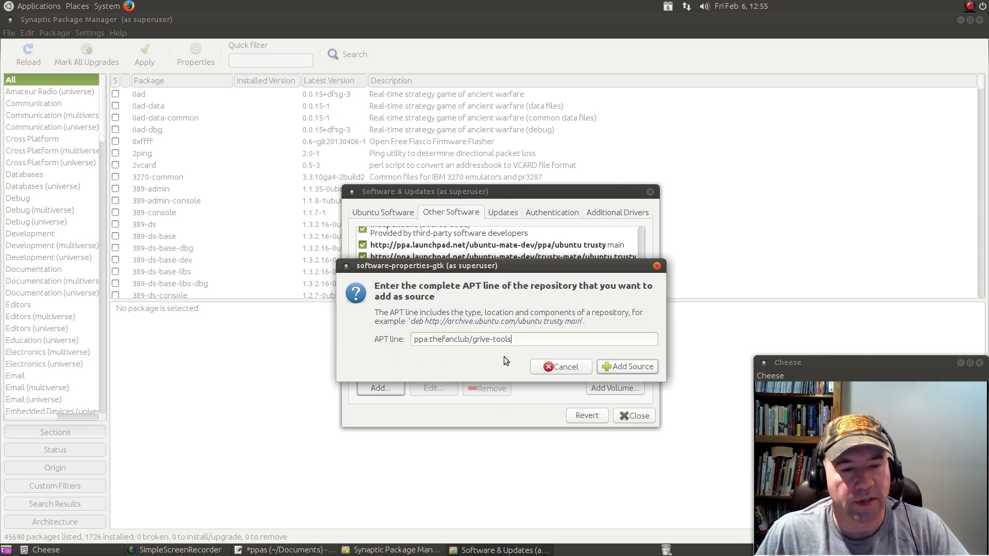
left_click(618, 371)
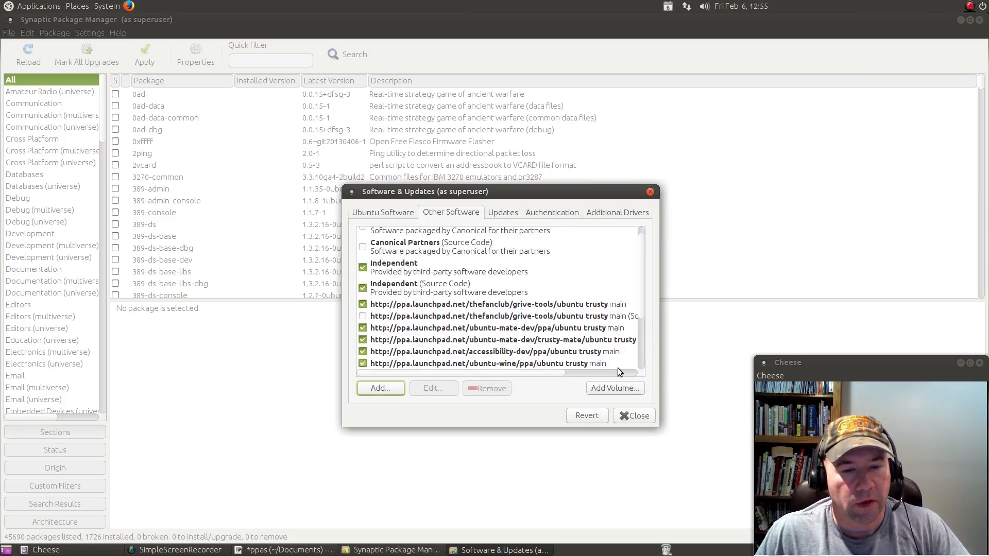
left_click_drag(642, 301, 614, 424)
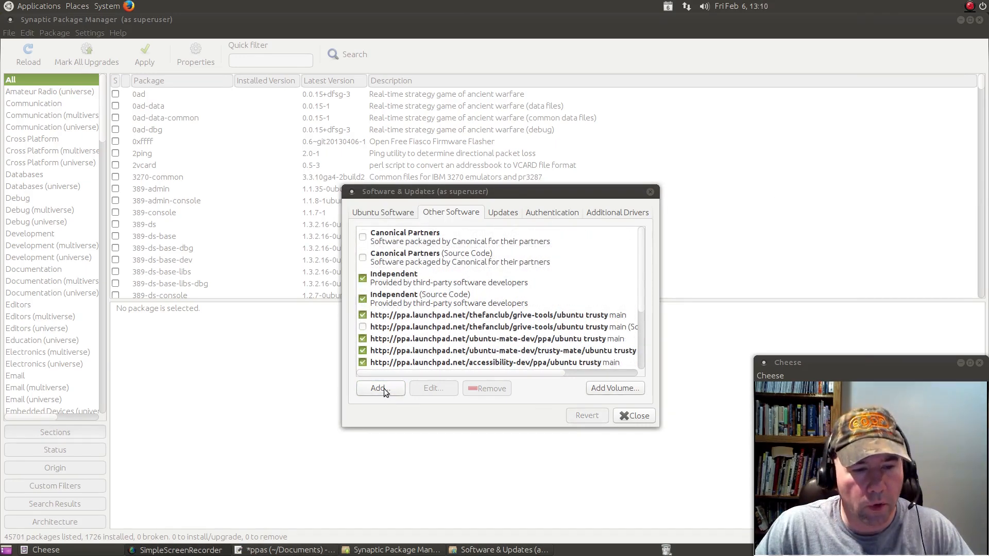
- Add the Kdenlive repository ppa:sunab/kdenlive-release from the ppas document as a software source
left_click(381, 389)
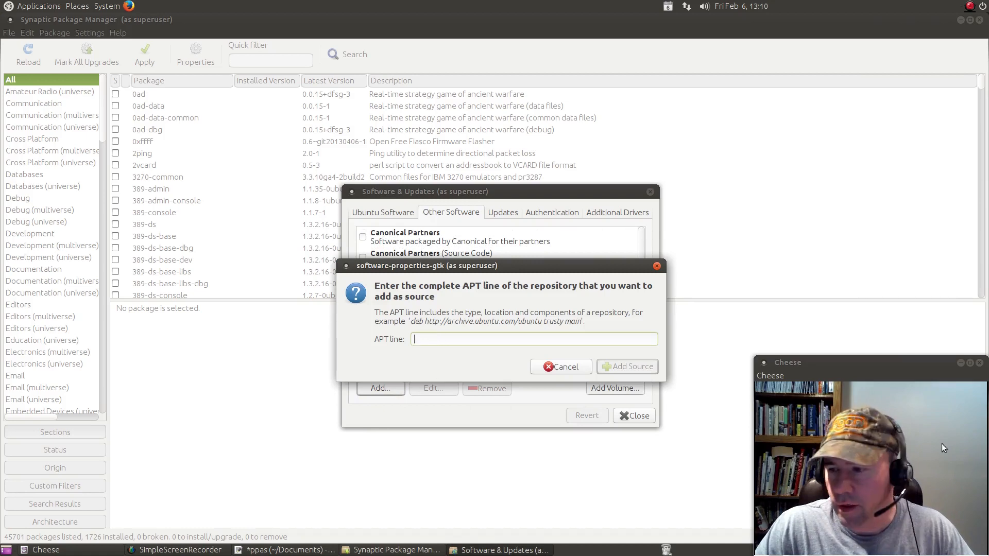
key("alt+Tab")
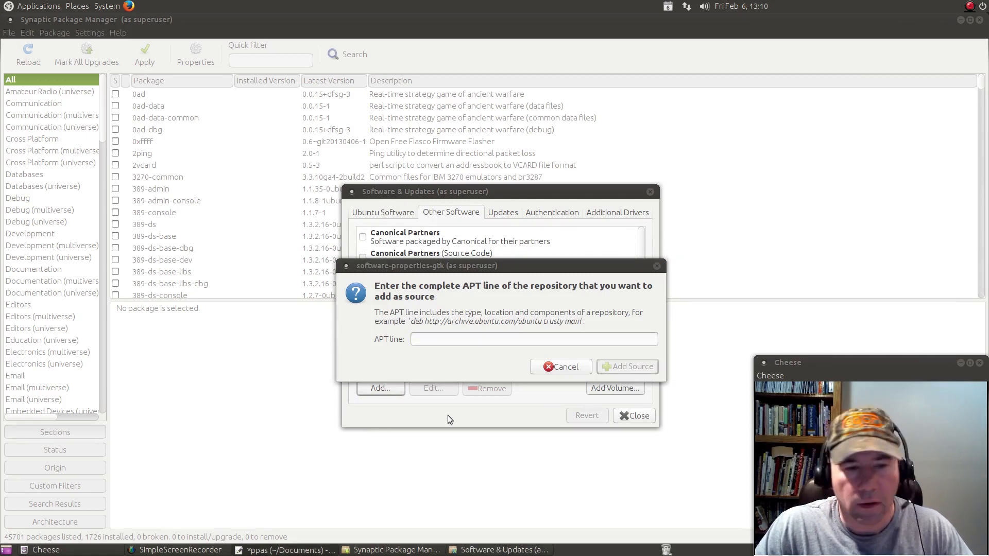
left_click(449, 343)
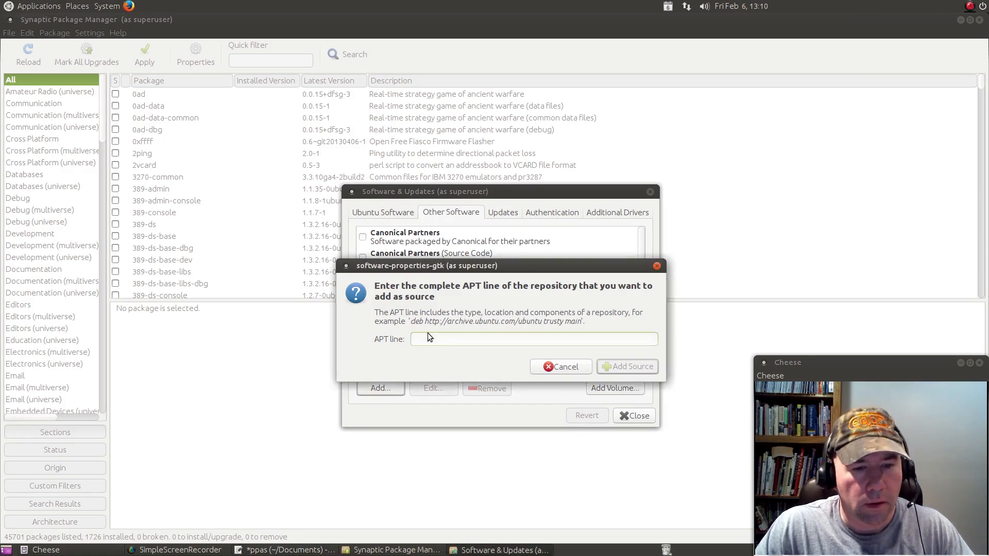
right_click(431, 340)
left_click(454, 371)
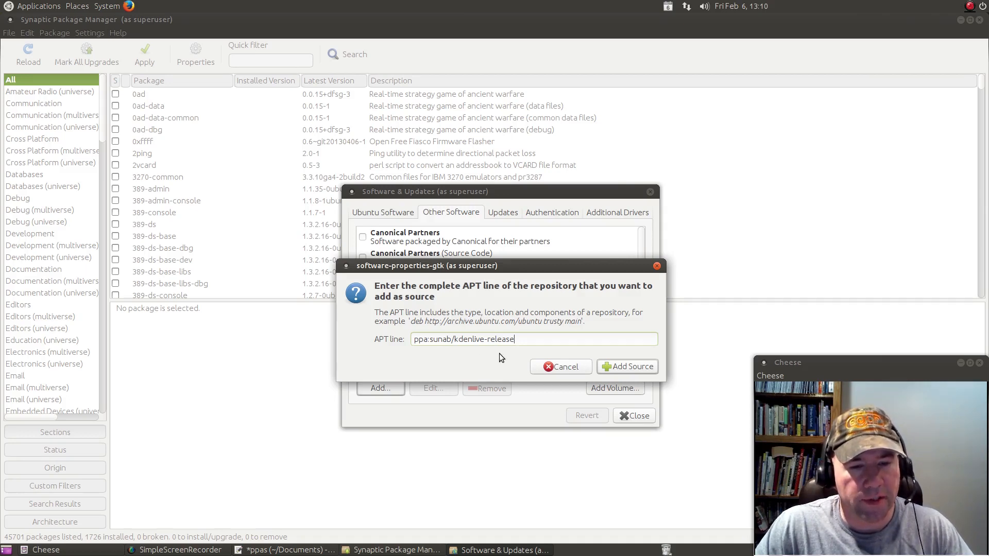
left_click(632, 368)
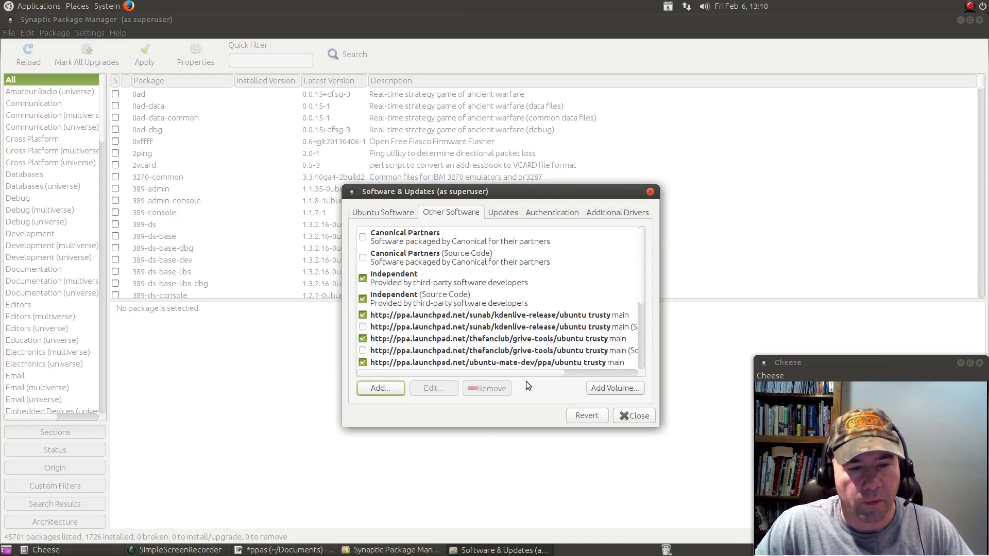
- Review the added repositories in the source list, close the software sources and reload the package information
left_click_drag(643, 288, 644, 357)
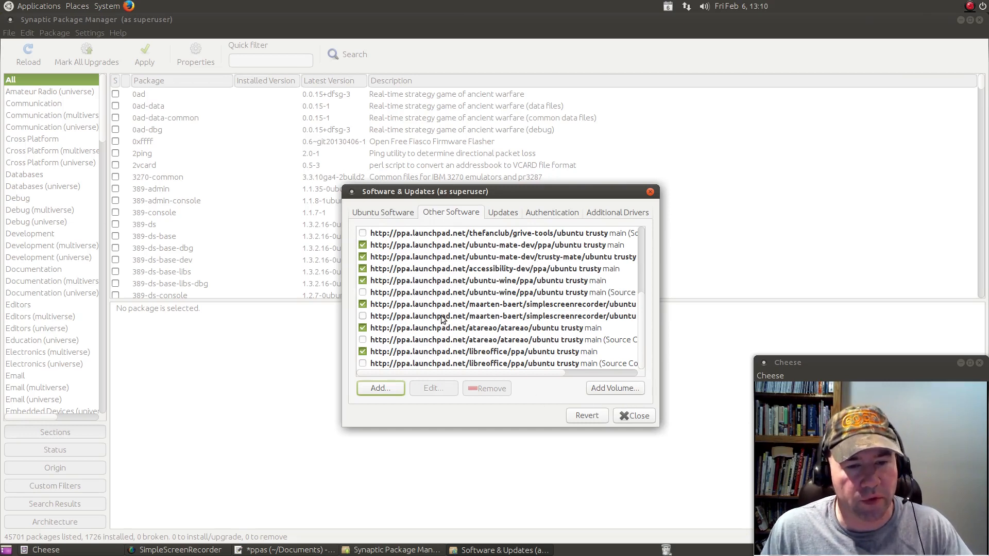
left_click(646, 420)
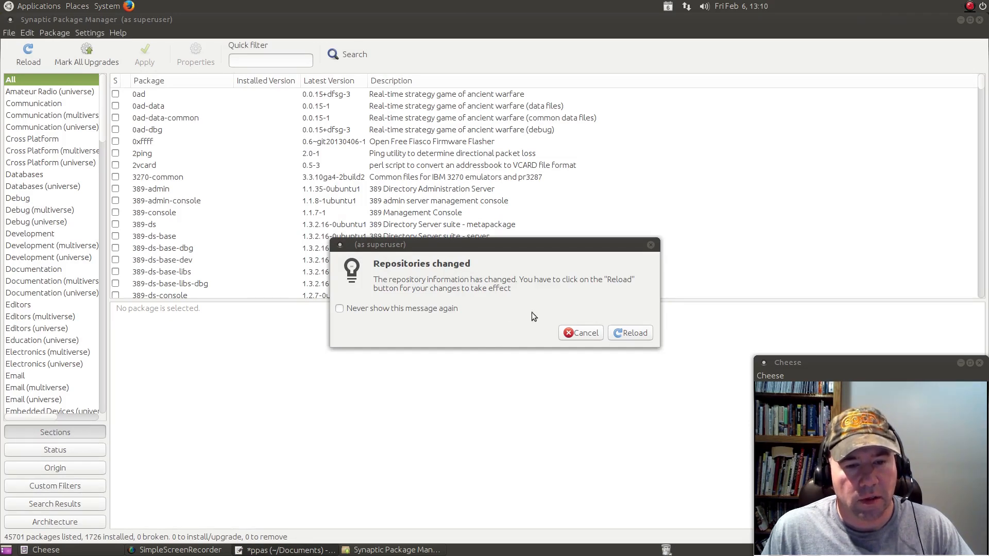
left_click(627, 334)
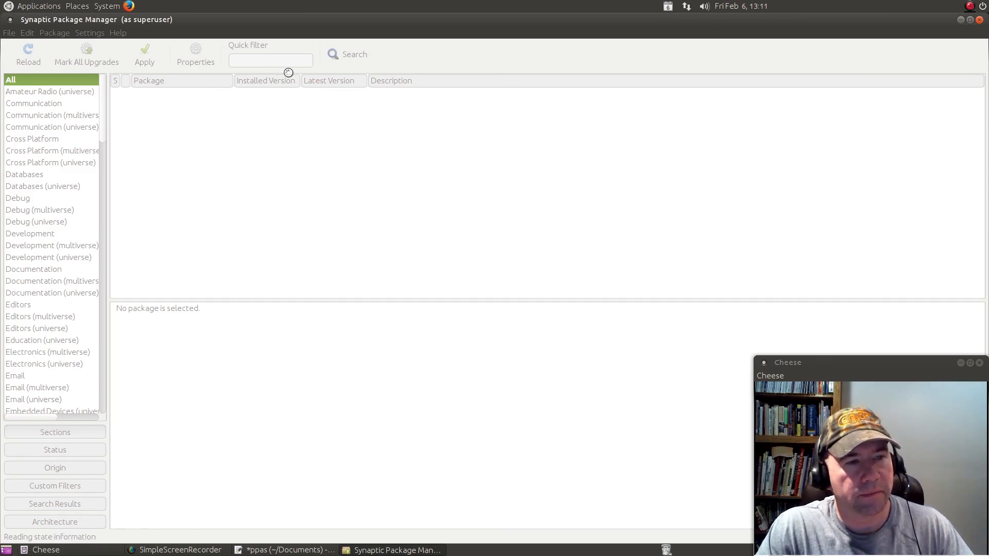
- Filter the packages for "kdenlive" and mark the kdenlive video editor for installation, accepting its additional required changes
left_click(279, 61)
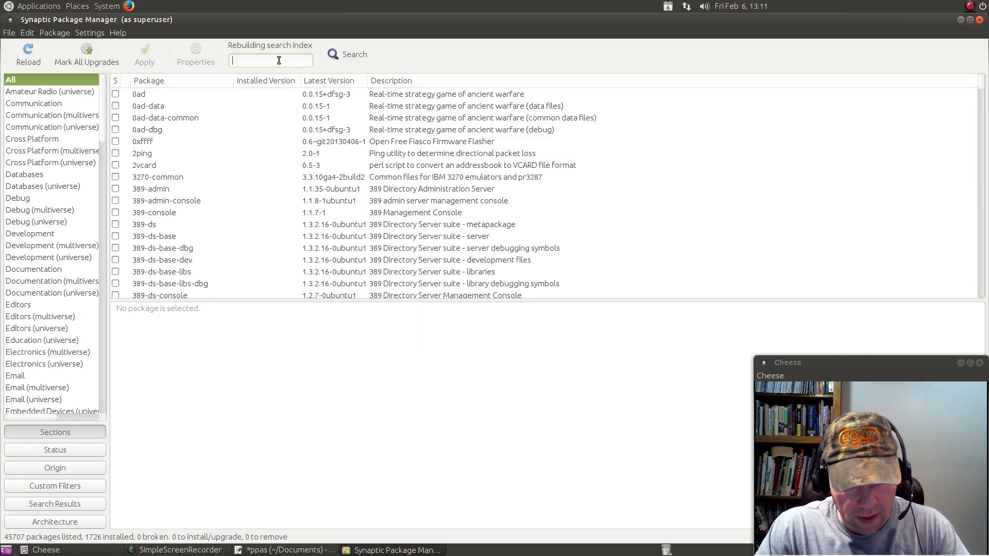
type("kd")
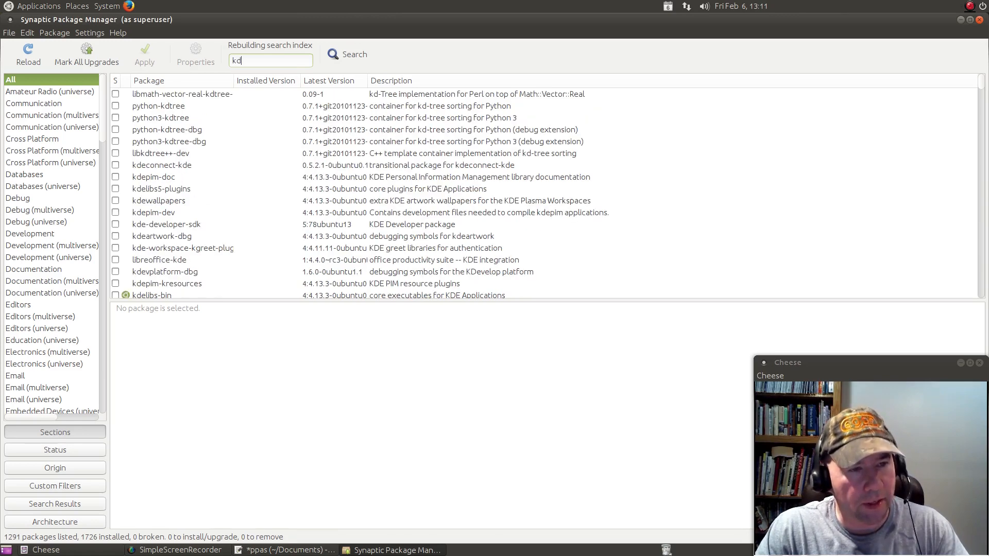
type("enl")
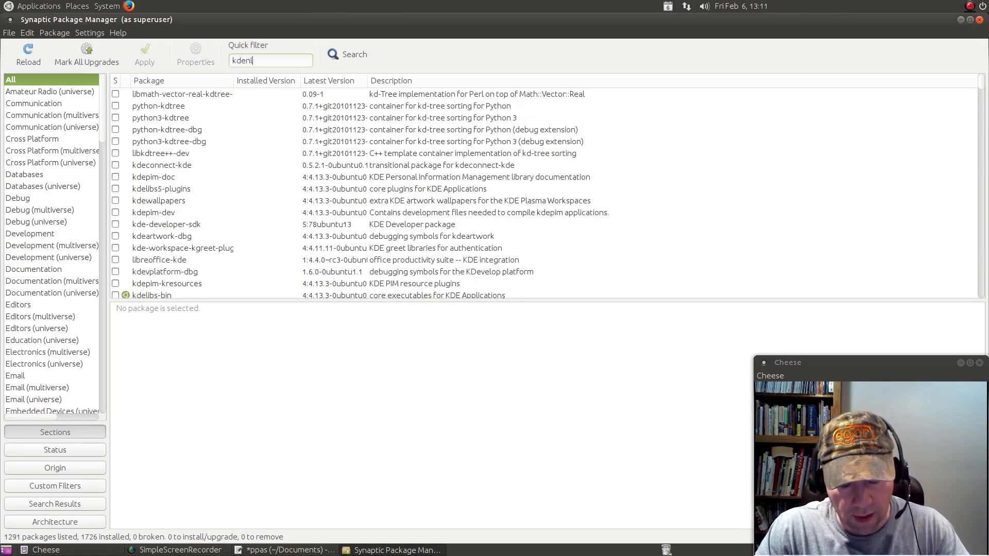
type("ive")
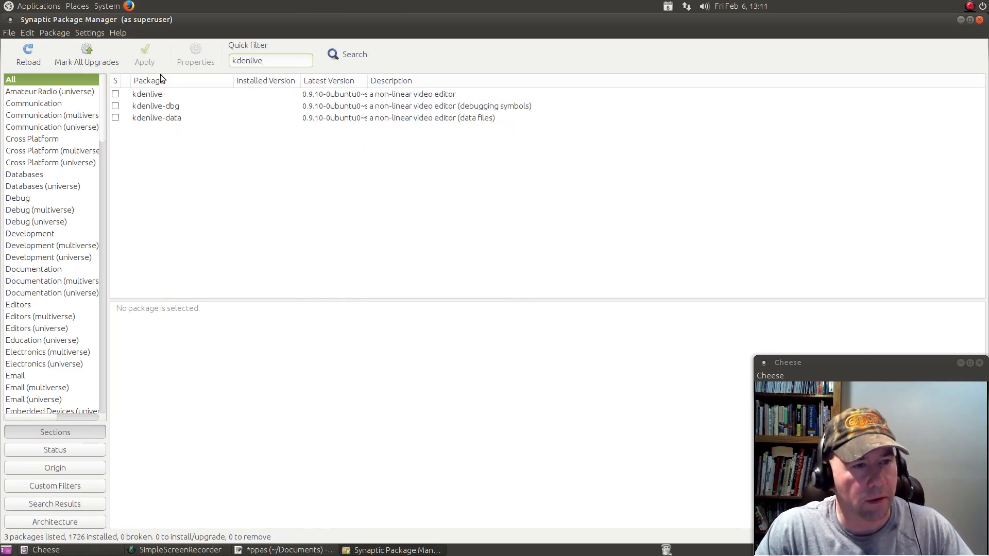
left_click(155, 94)
right_click(155, 94)
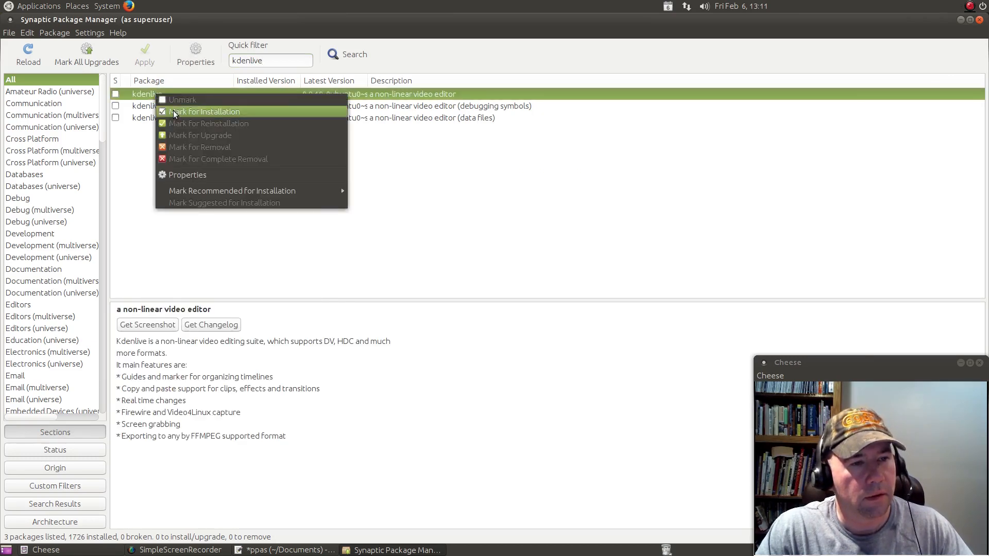
left_click(174, 110)
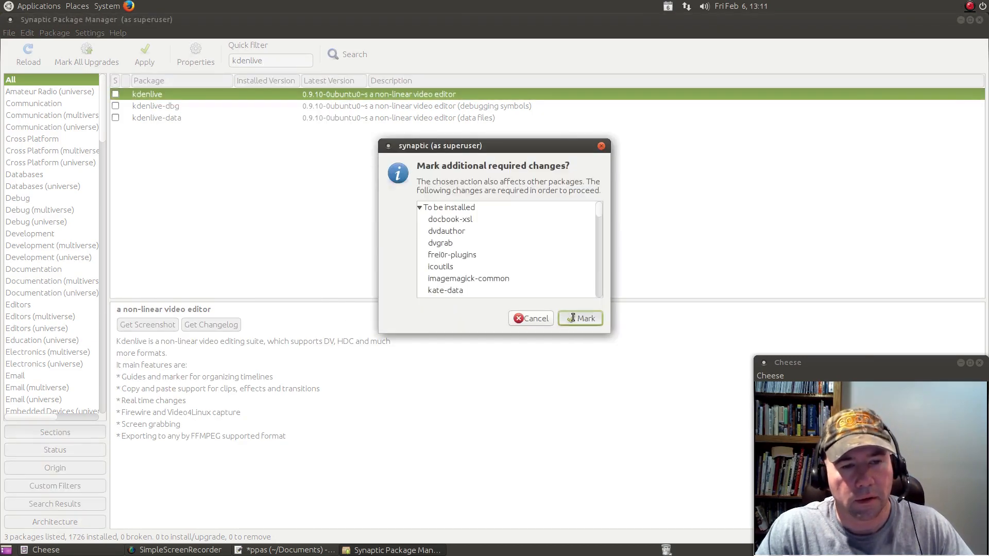
left_click(573, 318)
- Filter the packages for "wine" and mark winetricks for installation together with its required packages
double_click(270, 61)
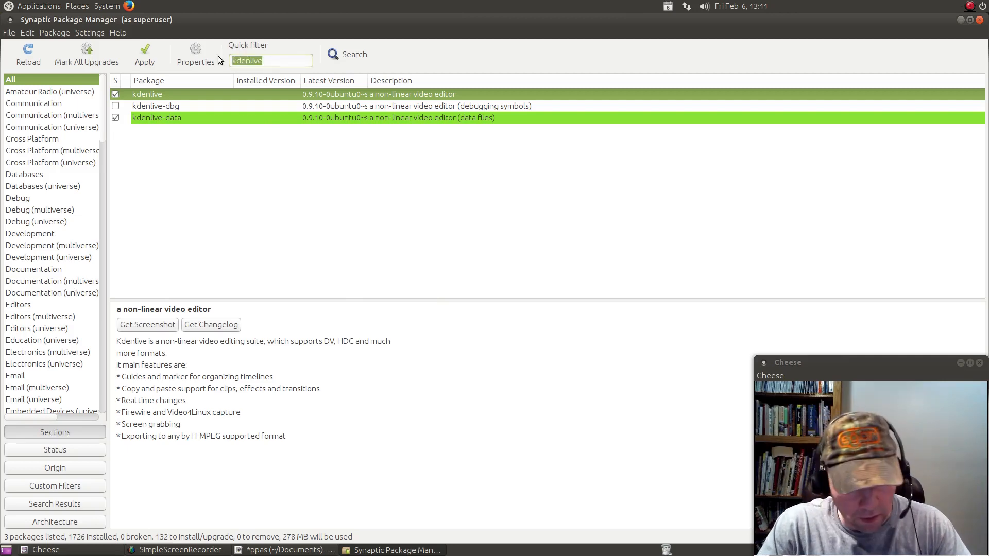
type("wine")
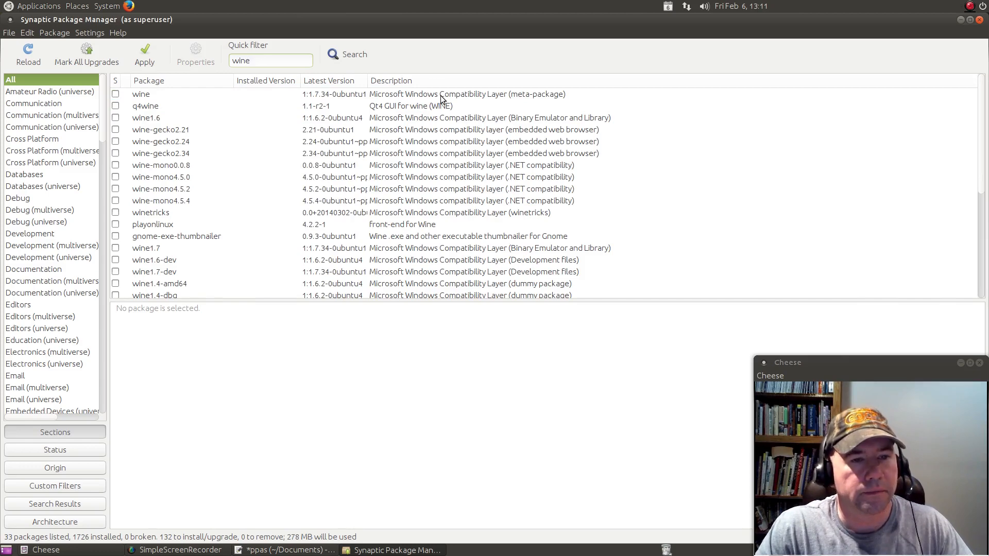
left_click(146, 95)
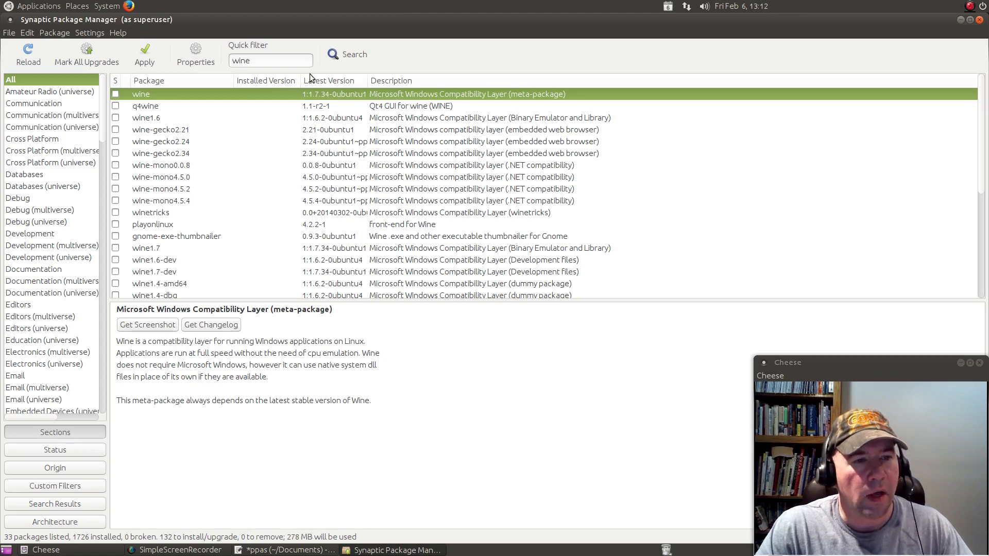
left_click(162, 212)
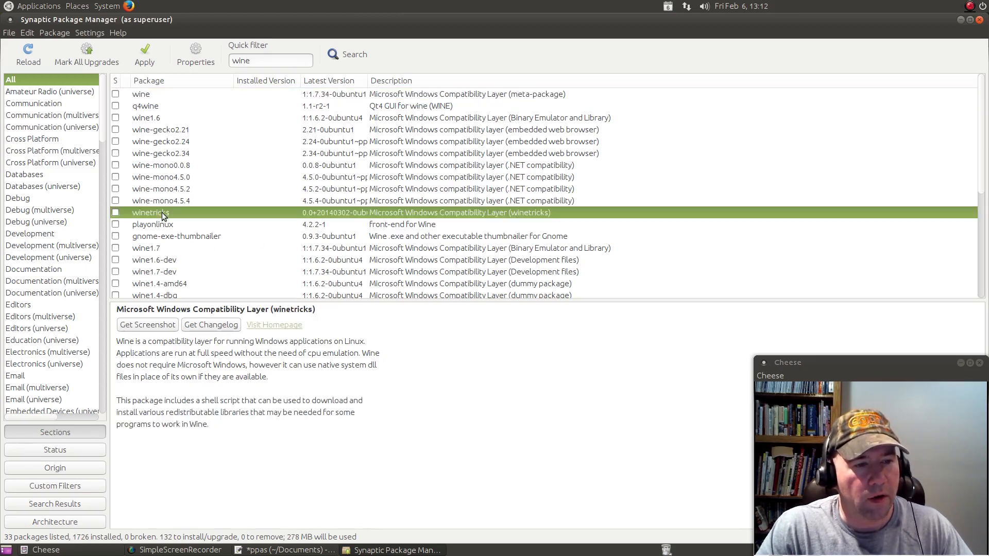
right_click(162, 212)
left_click(188, 231)
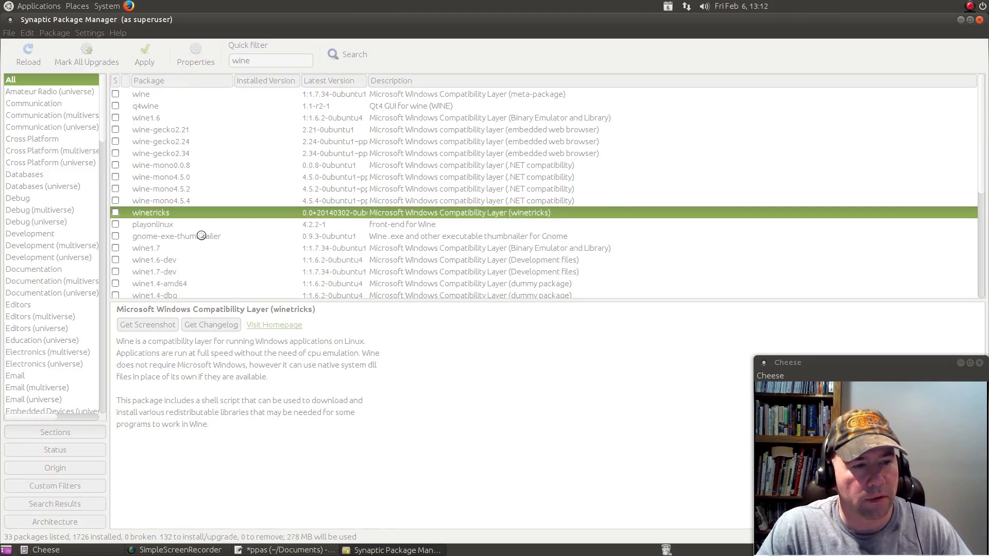
left_click(578, 318)
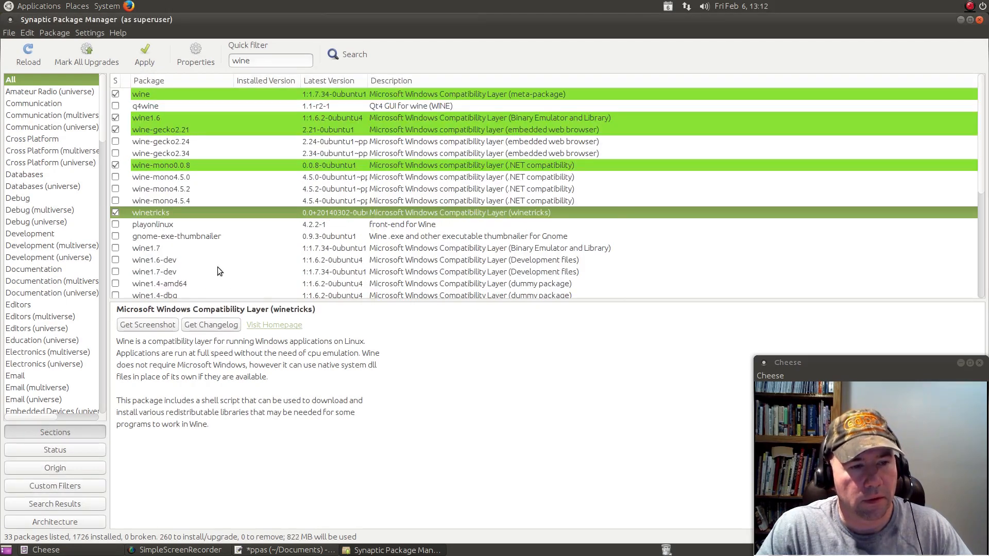
- Mark the playonlinux front-end for installation with its required packages and look through the remaining Wine packages
right_click(160, 225)
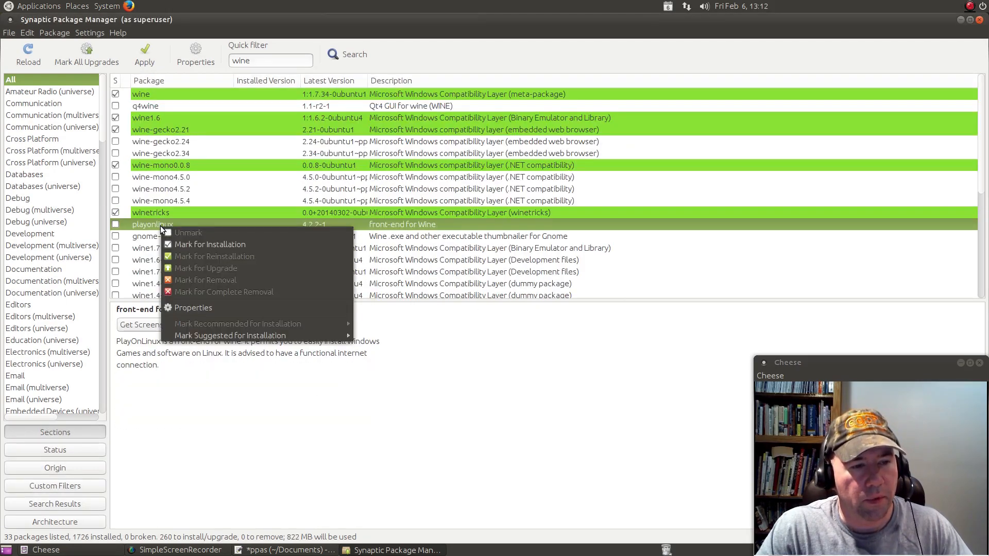
left_click(201, 245)
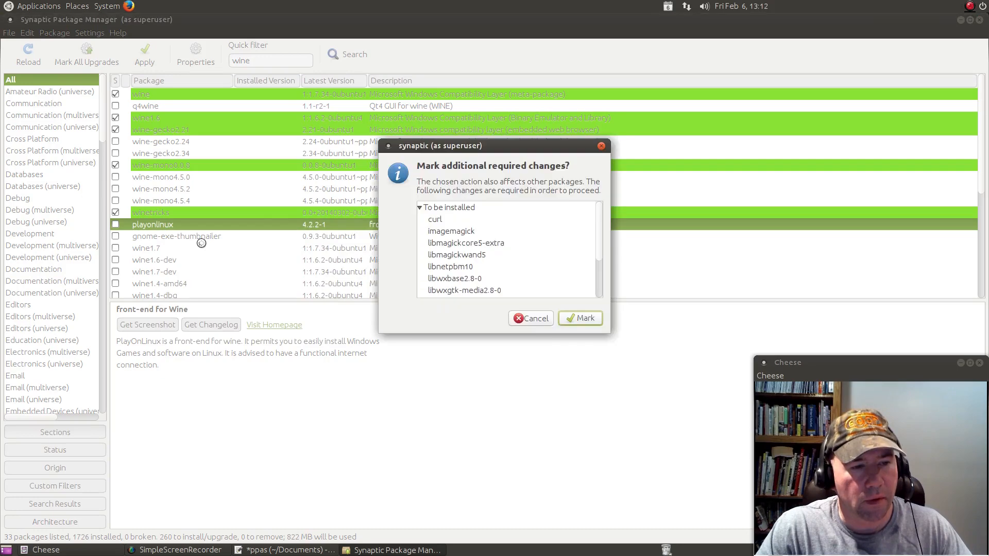
left_click(600, 318)
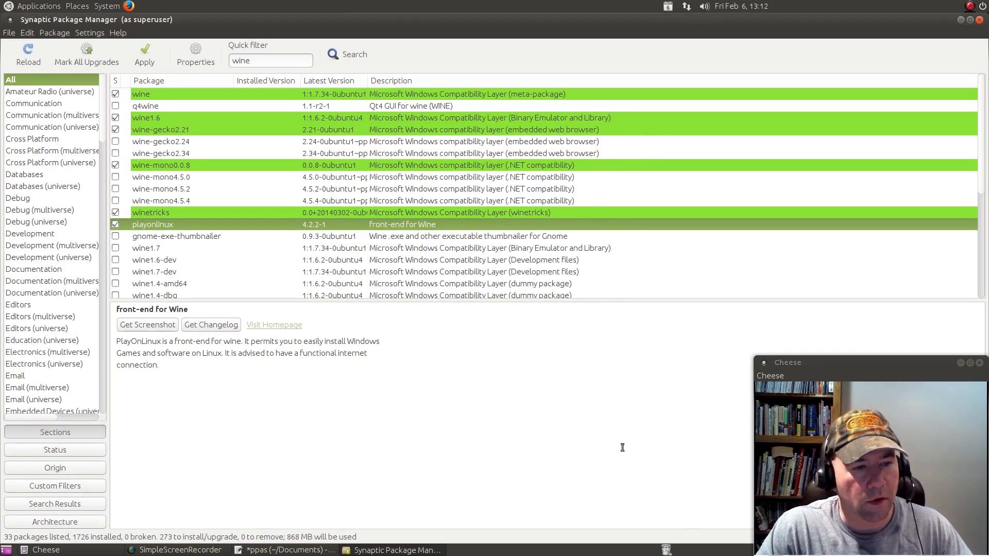
scroll(422, 224, "down", 3)
scroll(423, 225, "down", 3)
scroll(423, 227, "up", 5)
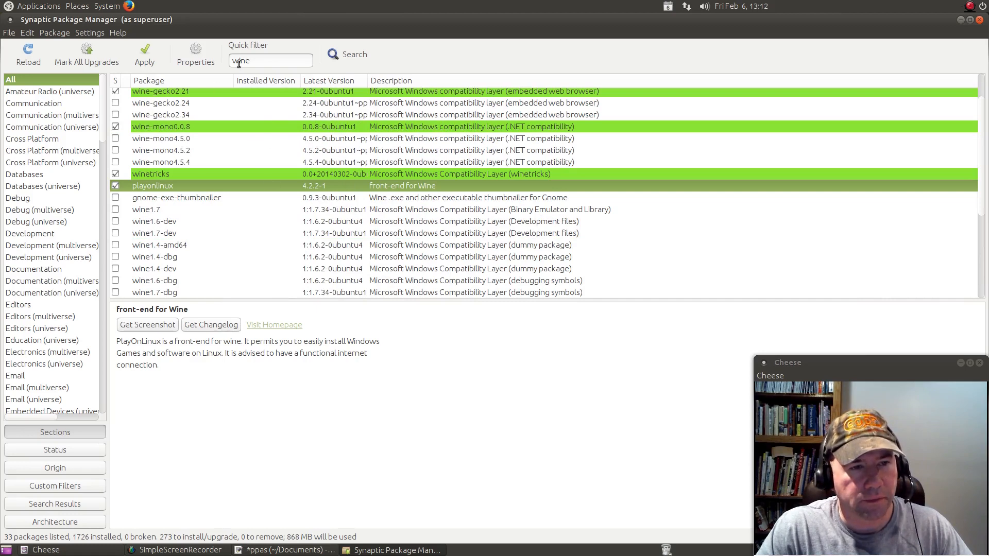
- Filter the packages for "audacity" and mark the audacity audio editor for installation with its required packages
left_click_drag(254, 60, 229, 59)
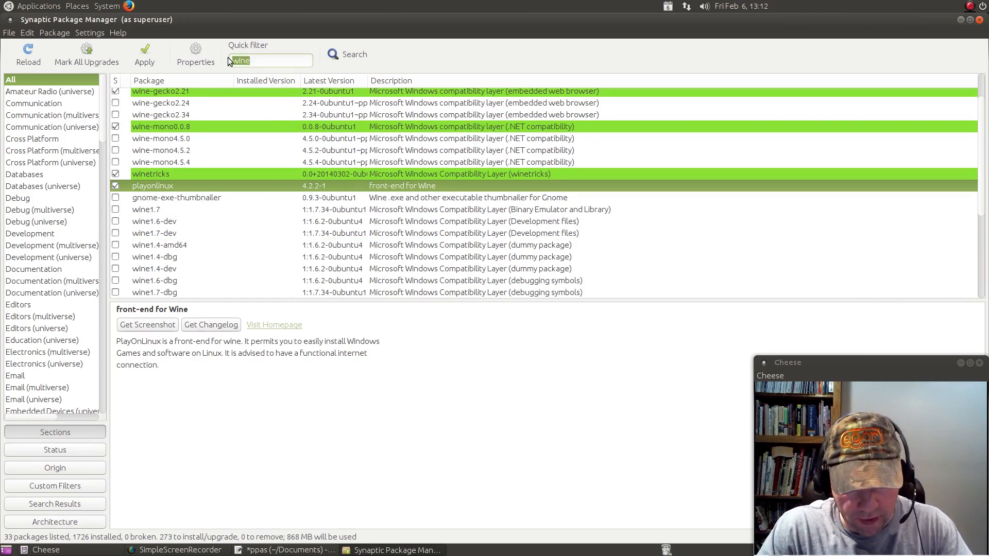
type("audac")
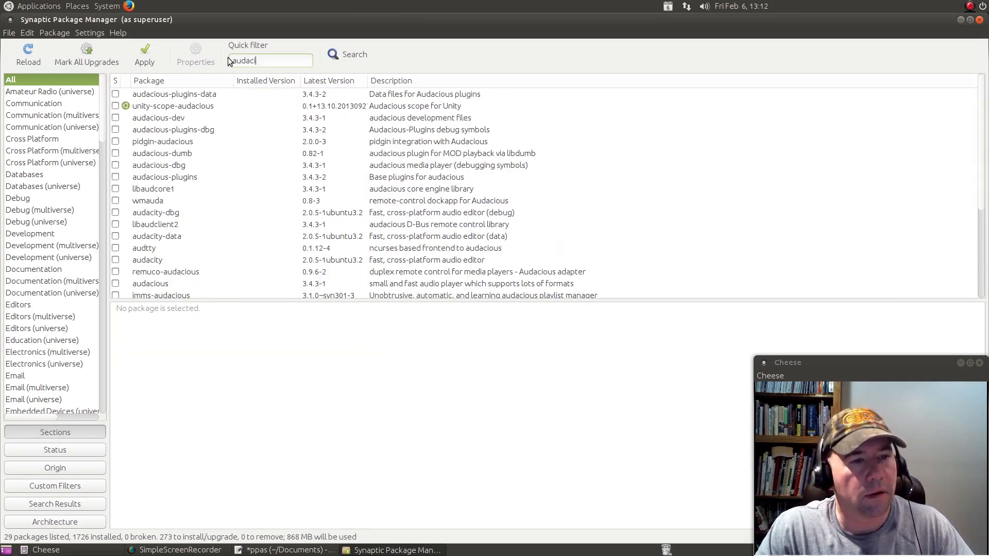
type("ity")
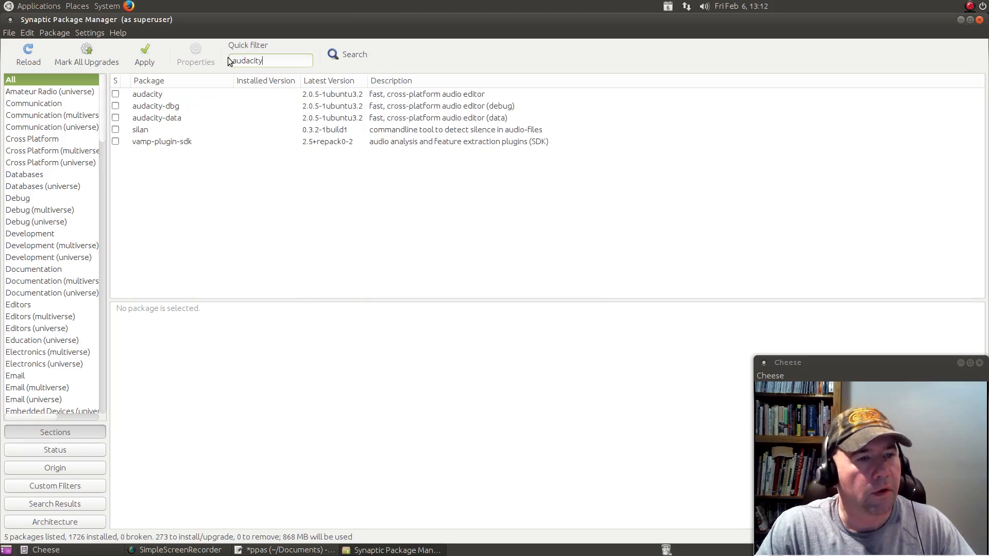
left_click(145, 95)
right_click(144, 95)
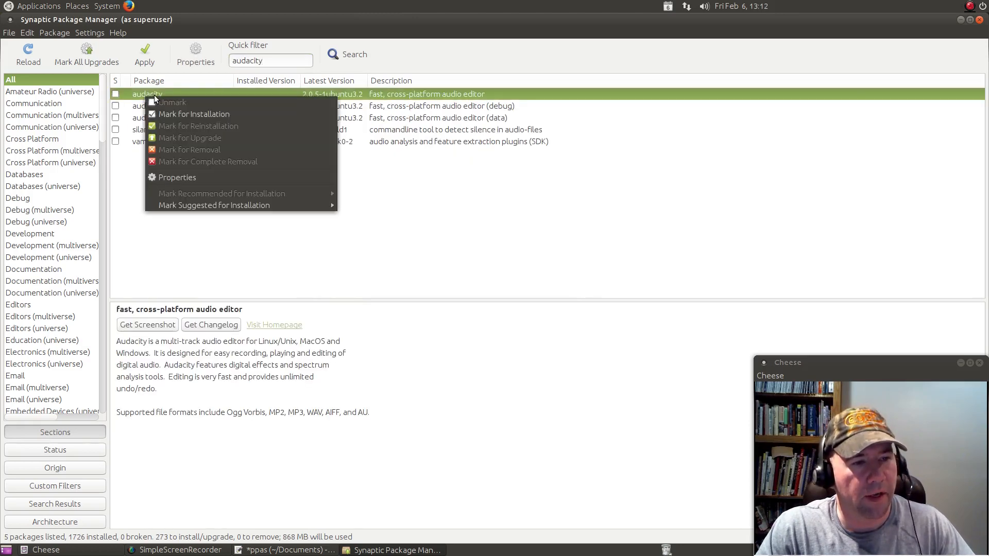
left_click(257, 109)
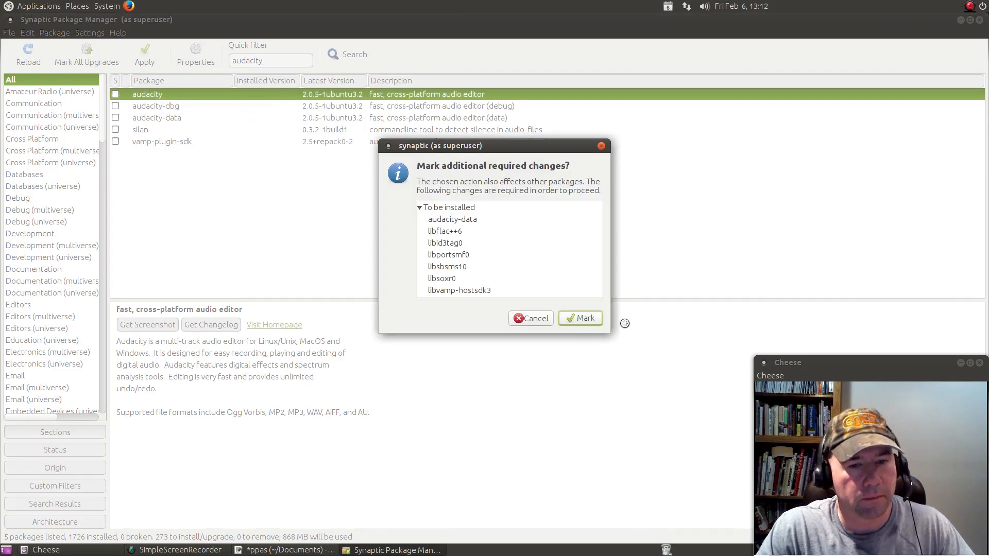
left_click(583, 318)
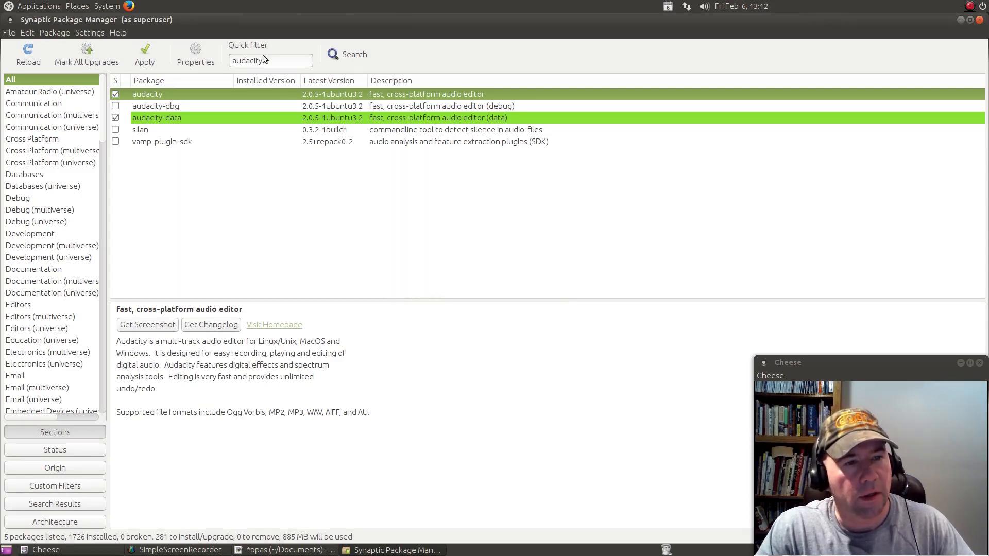
- Filter the packages for "grive" and mark grive-tools for installation, accepting the additional required changes
left_click_drag(262, 55, 224, 56)
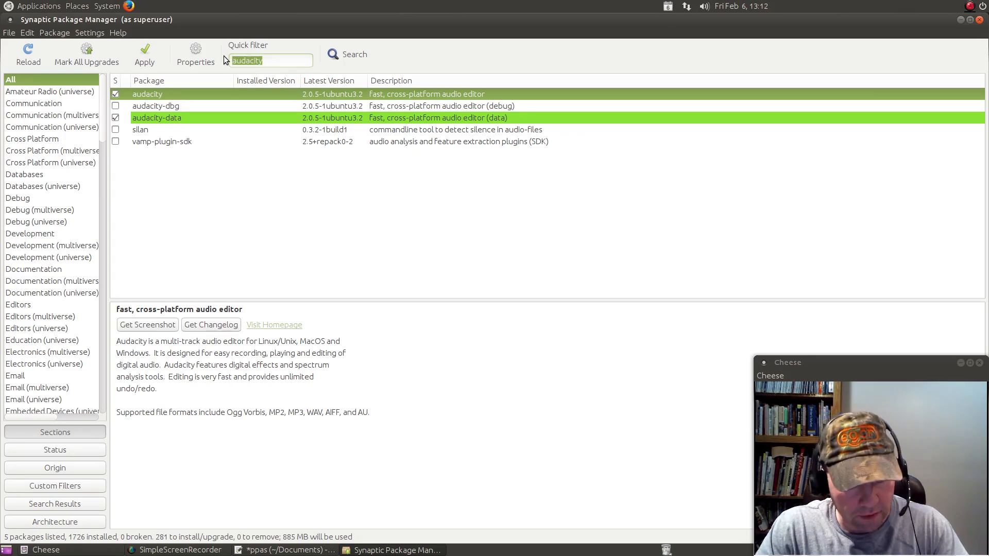
type("g")
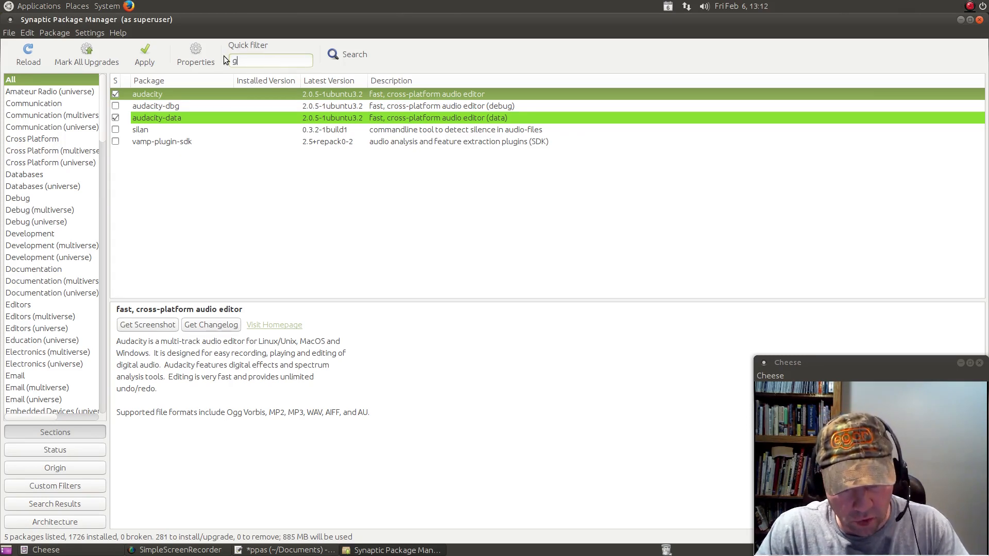
type("rive")
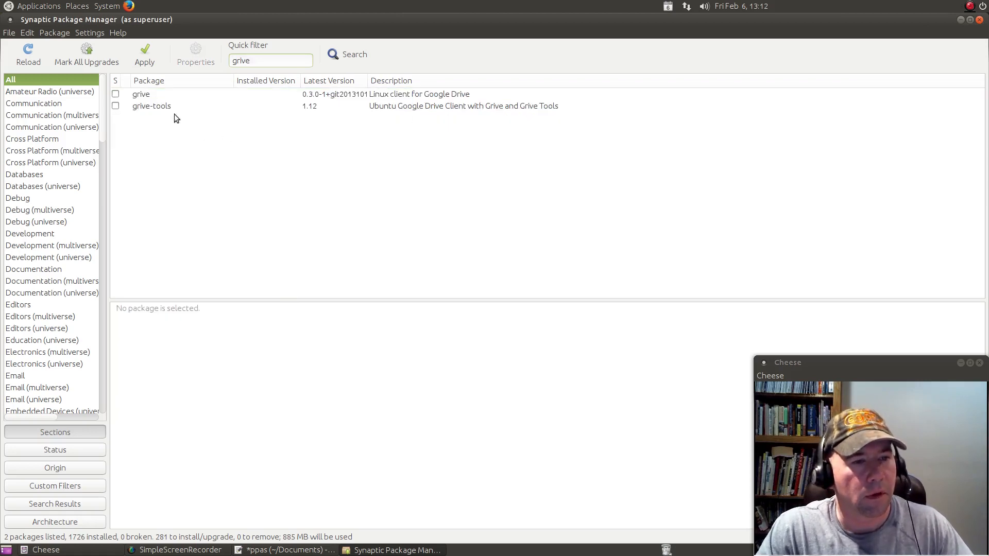
left_click(157, 106)
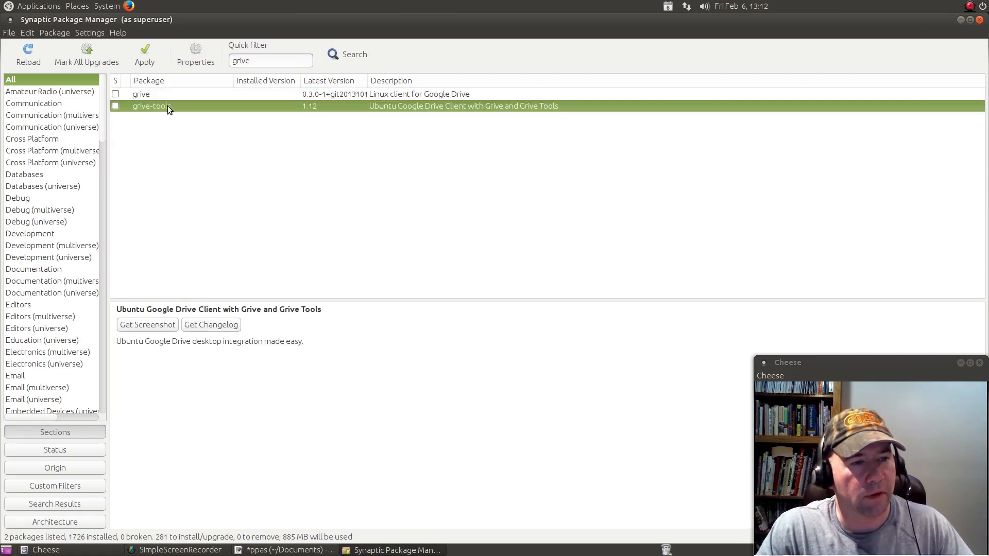
right_click(159, 109)
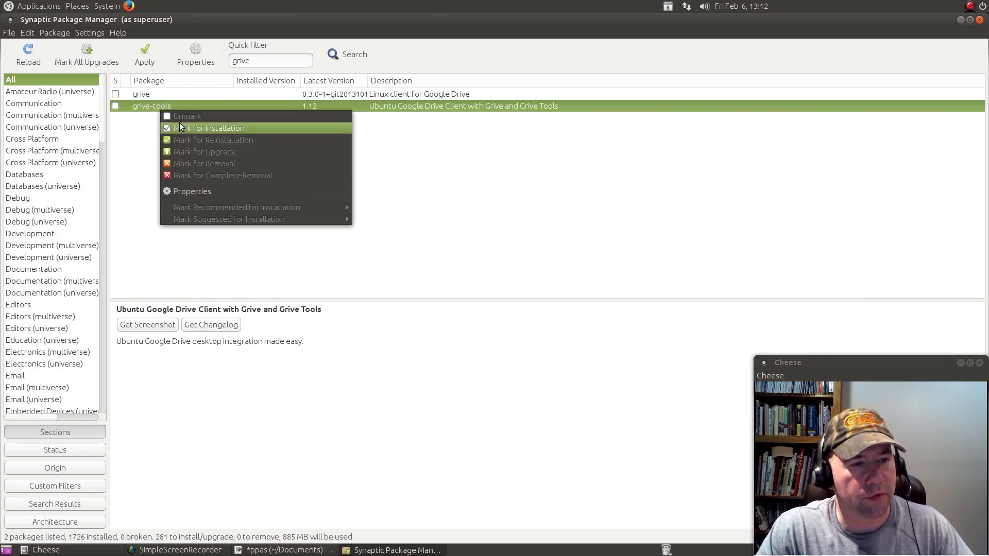
left_click(181, 126)
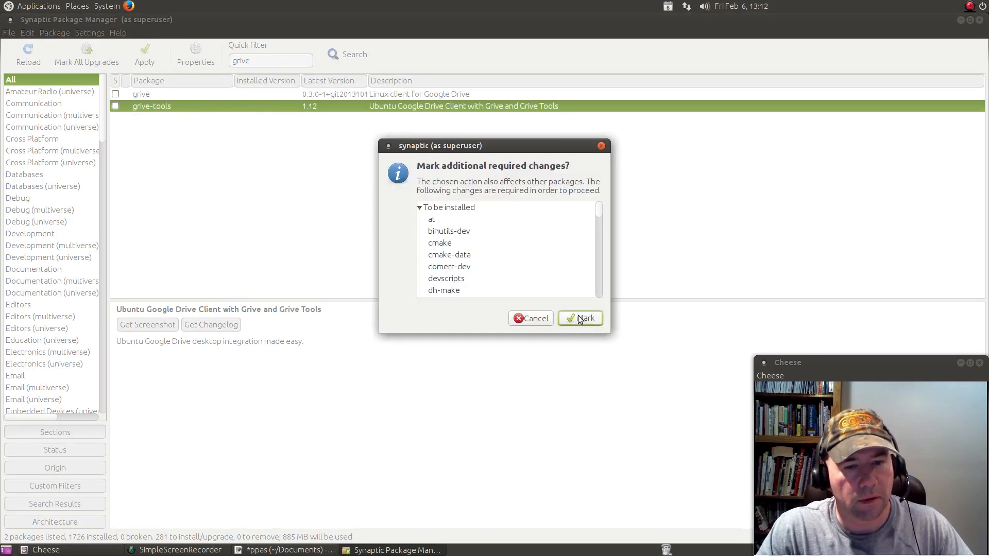
left_click(579, 318)
- Filter the packages for "dropbox" and mark caja-dropbox for installation together with its required python-gpgme package
left_click_drag(256, 59, 218, 48)
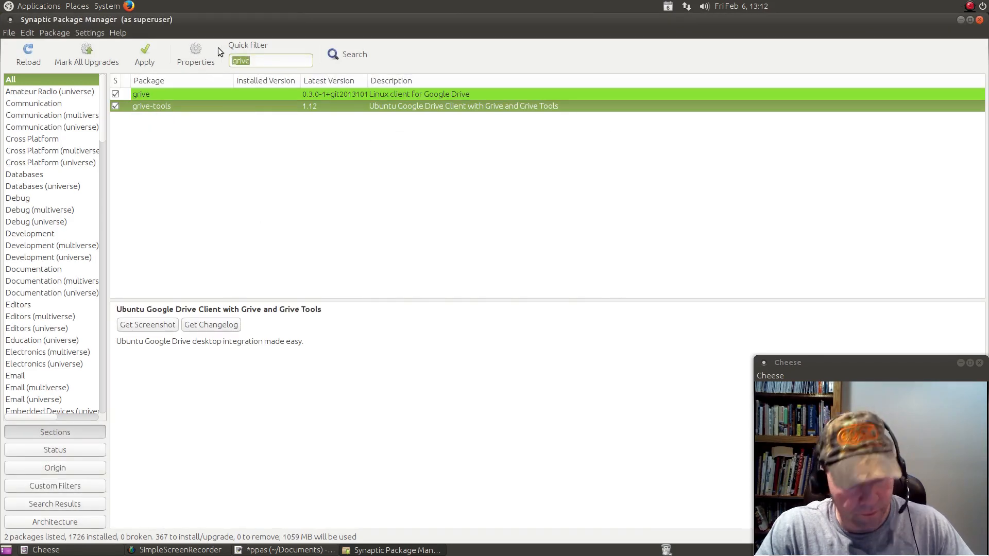
type("dropbox")
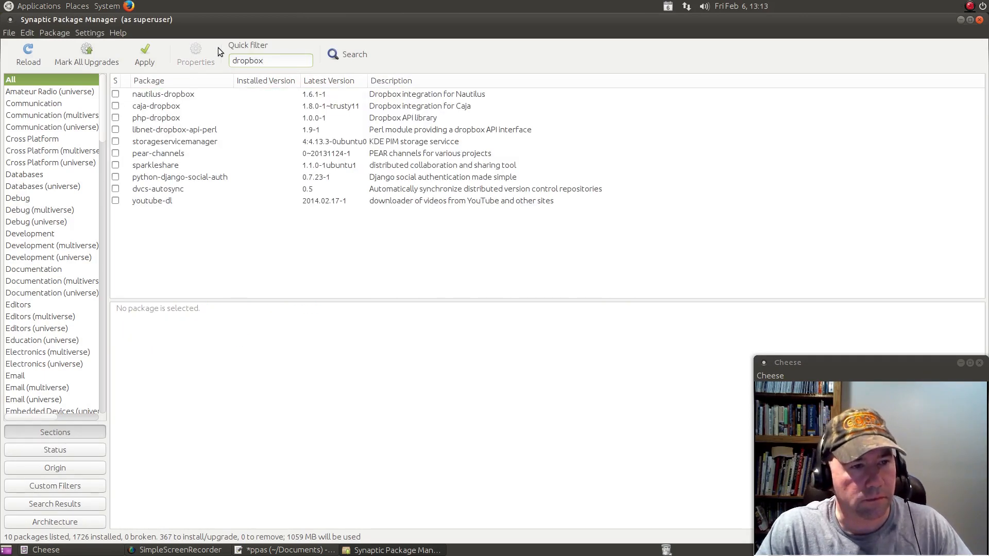
left_click(180, 104)
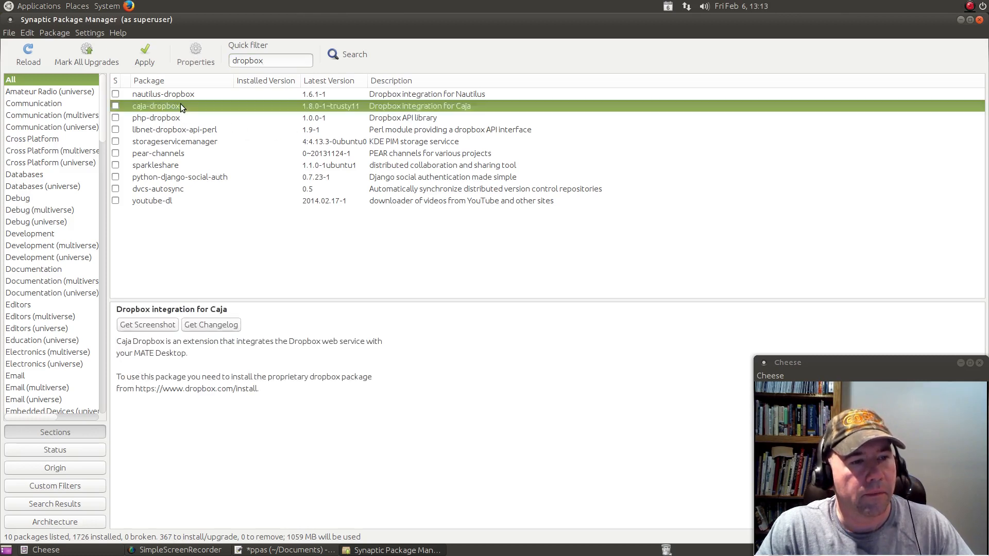
right_click(180, 103)
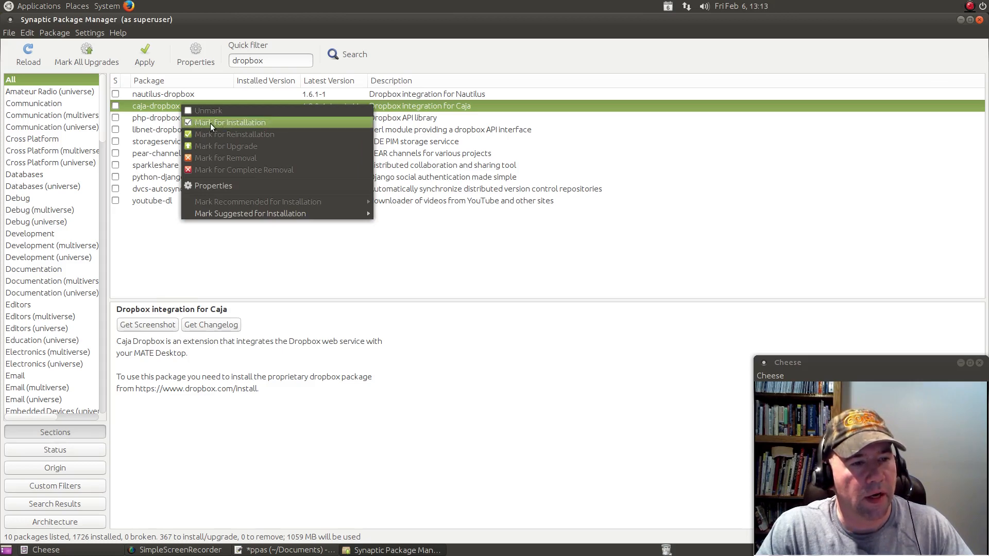
left_click(210, 123)
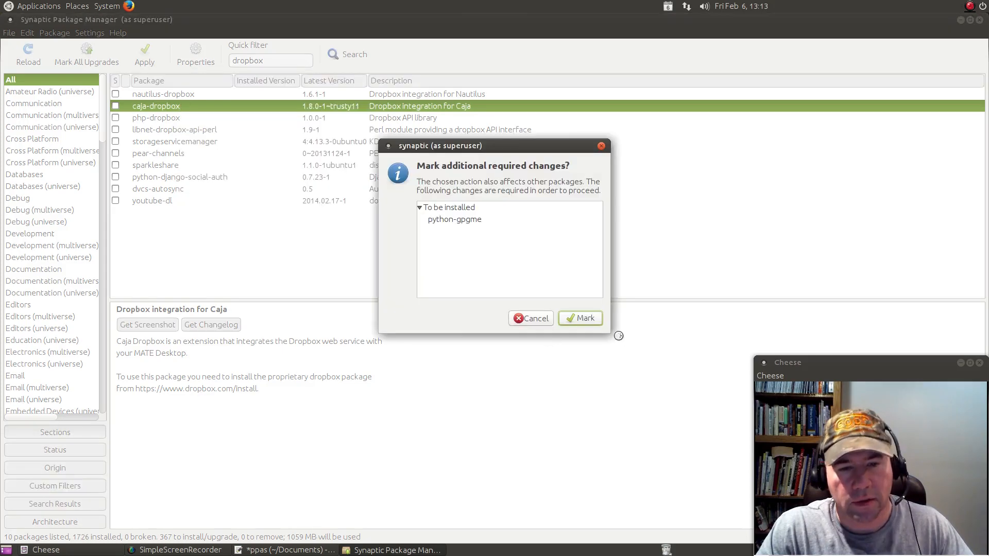
left_click(579, 318)
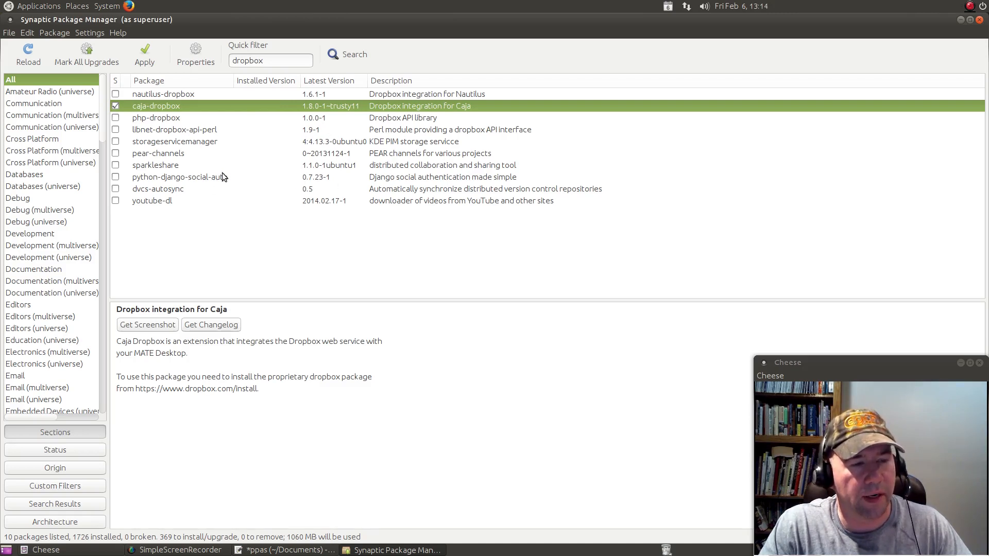
- Apply all the marked package changes and confirm the summary of installations and upgrades
left_click(148, 49)
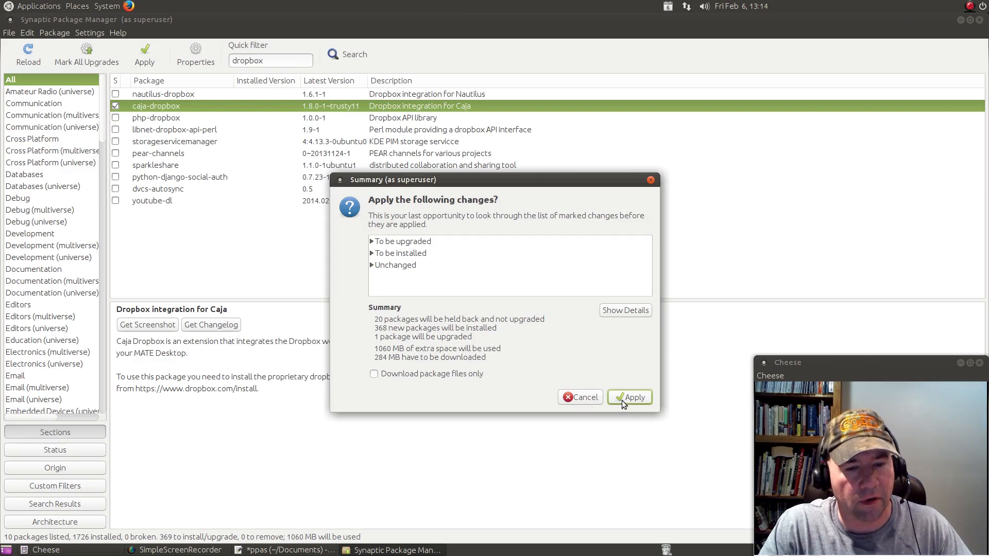
left_click(622, 400)
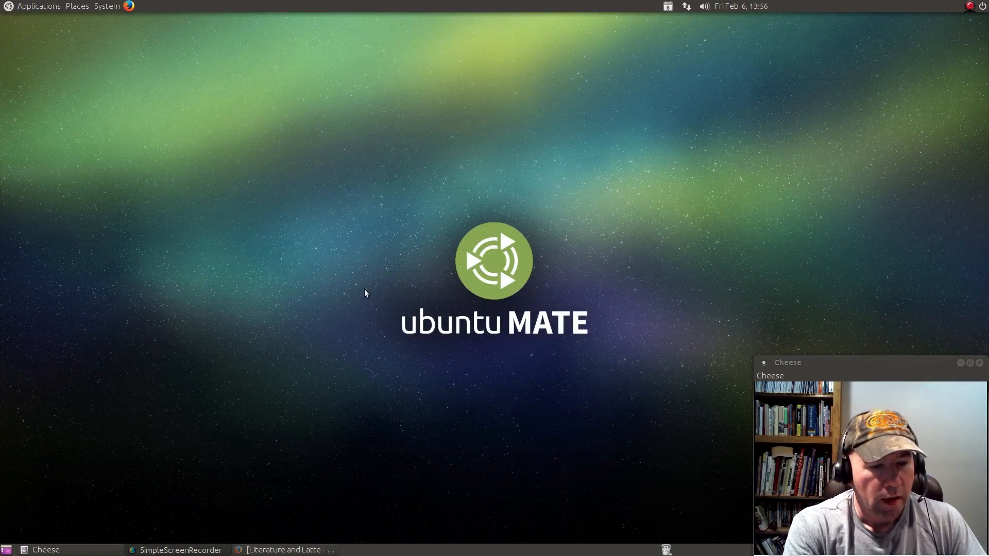
- Switch to Firefox and download the 64 bit .deb package of Google Chrome, accepting the terms and saving the file
left_click(276, 547)
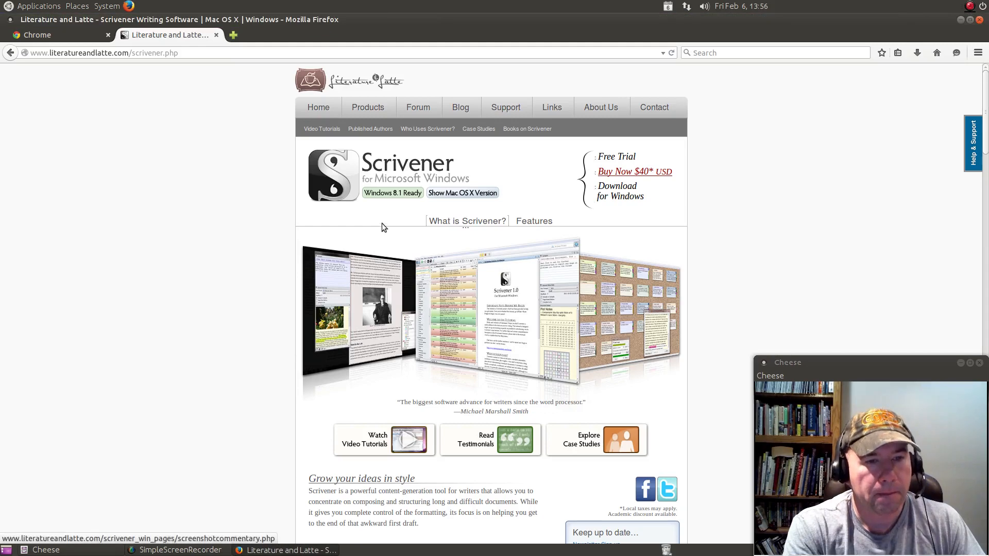
left_click(53, 36)
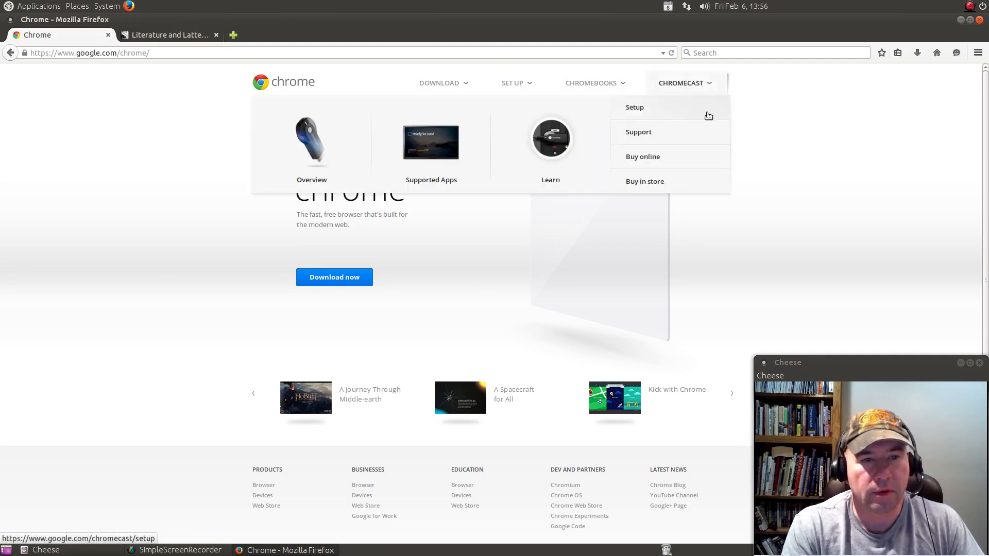
left_click(333, 278)
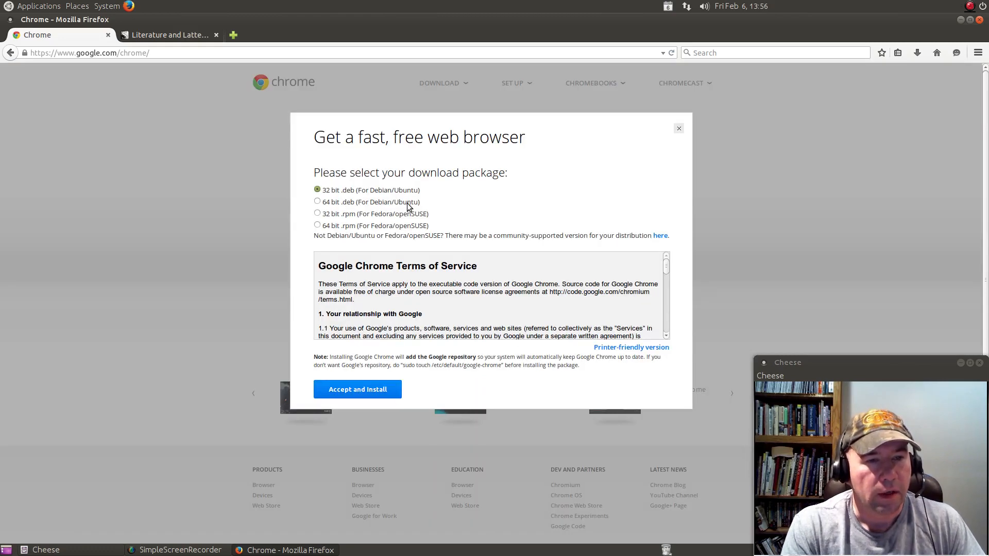
left_click(317, 201)
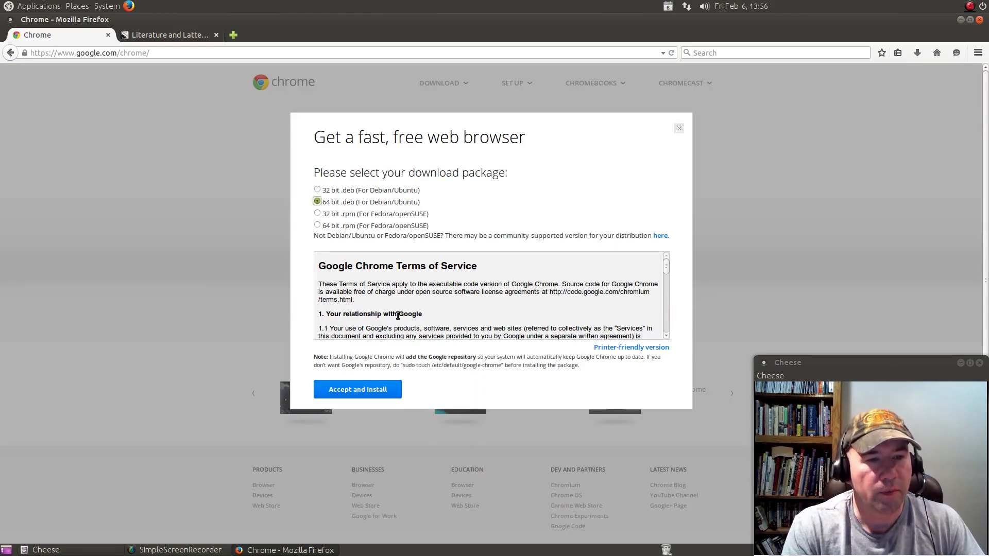
left_click(340, 390)
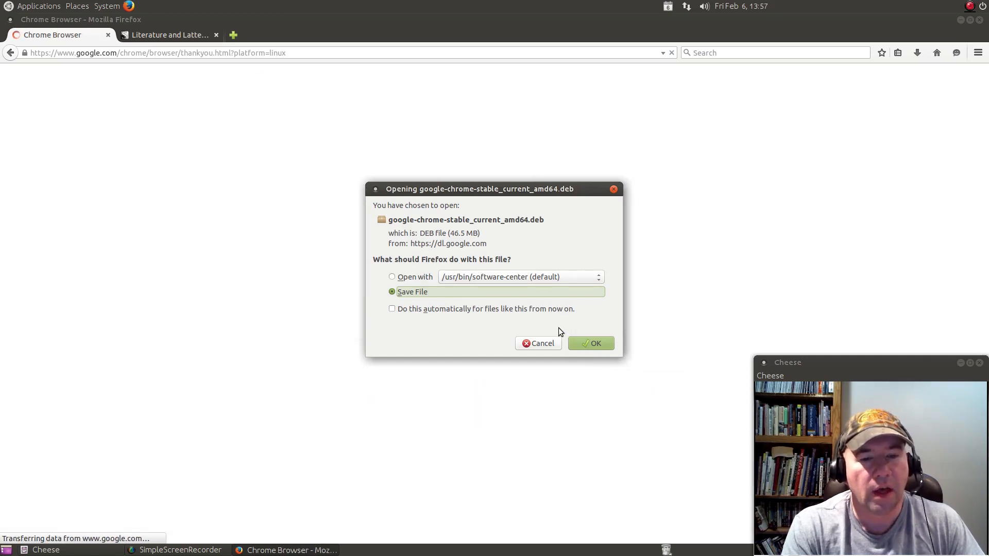
left_click(597, 344)
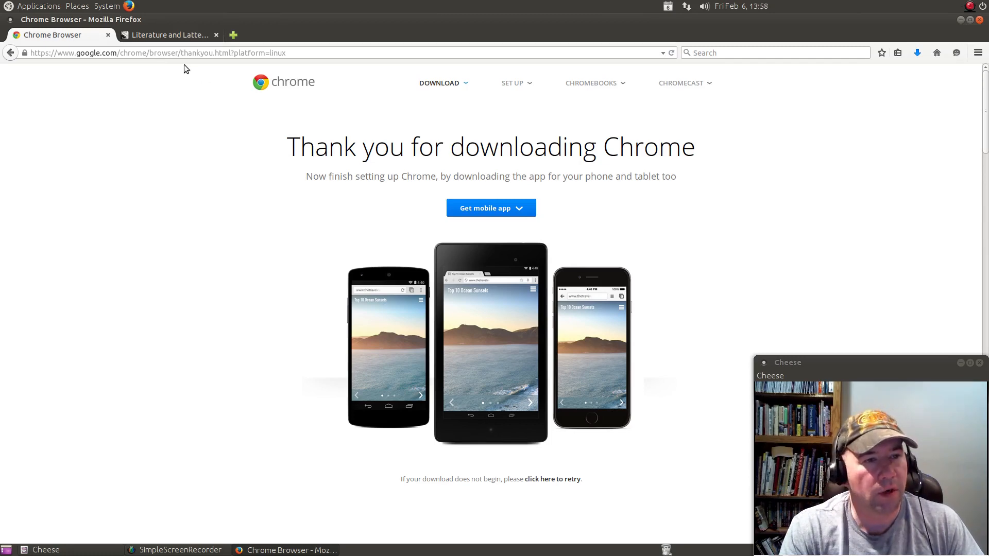
- Download Scrivener for Windows from the Literature and Latte page and save Scrivener-installer.exe to disk
left_click(172, 34)
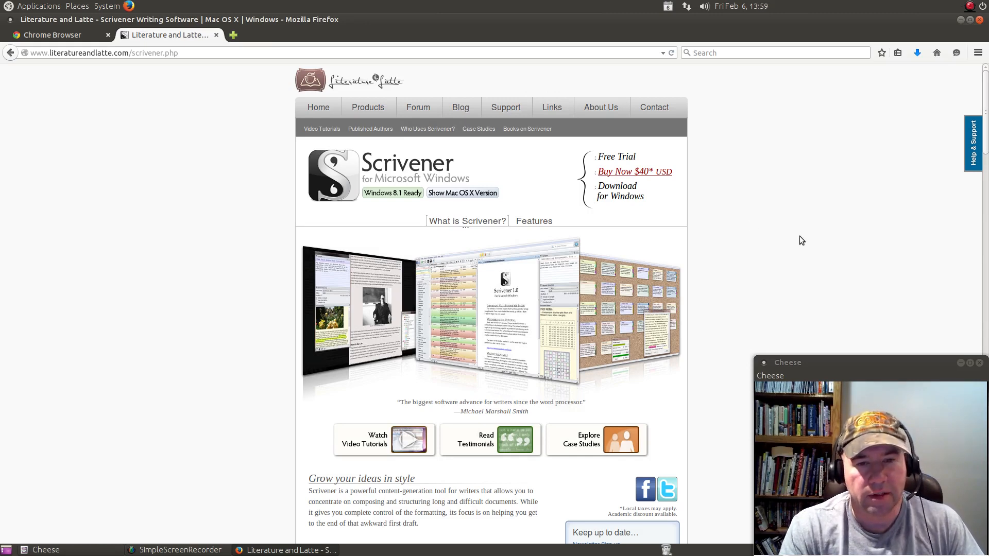
left_click(618, 191)
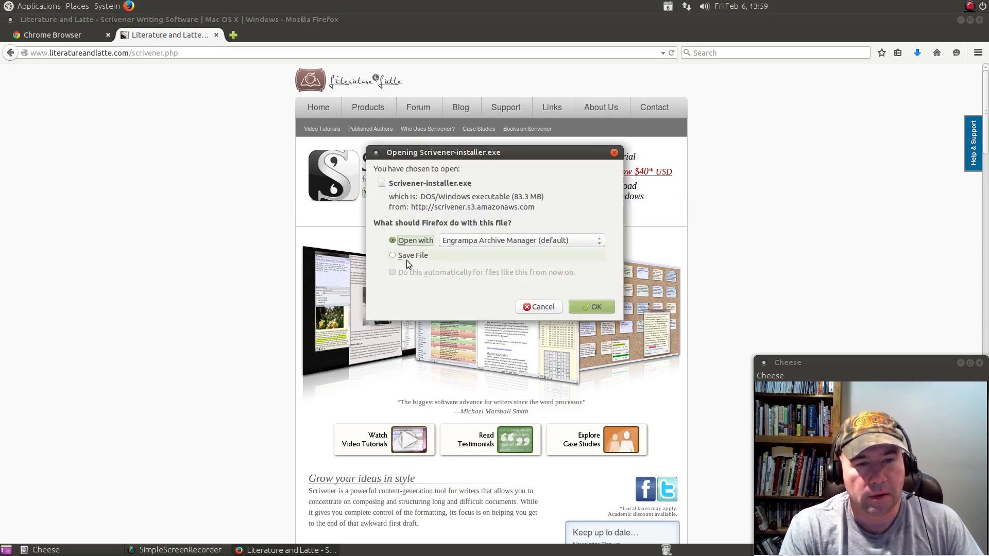
left_click(393, 255)
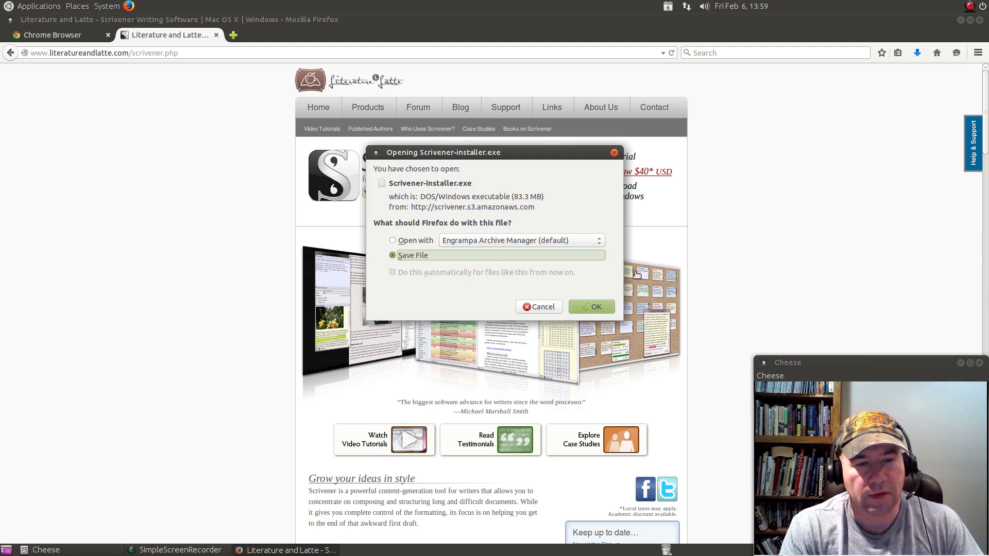
left_click(595, 306)
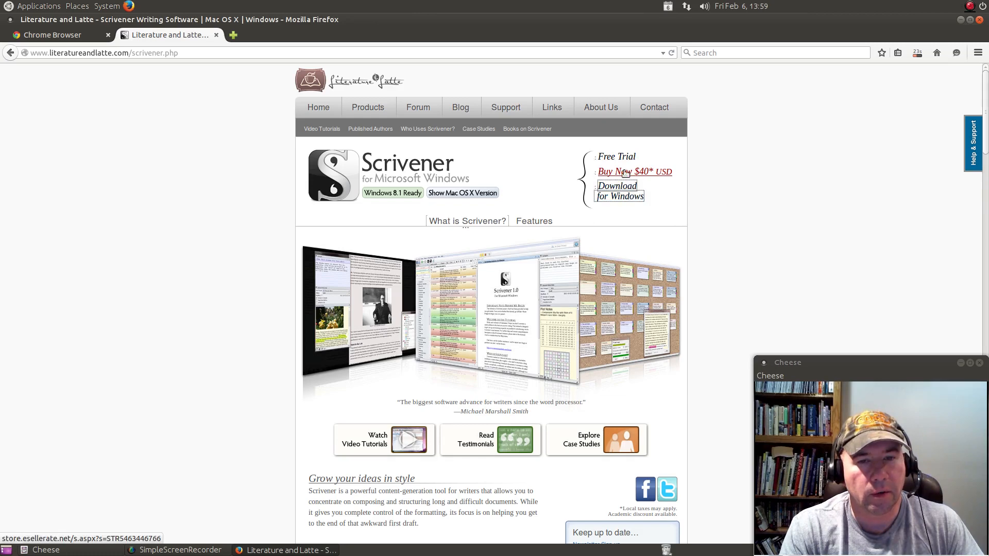
- View Scrivener's free trial downloads page and follow the community forum link for the Linux public beta
left_click(616, 156)
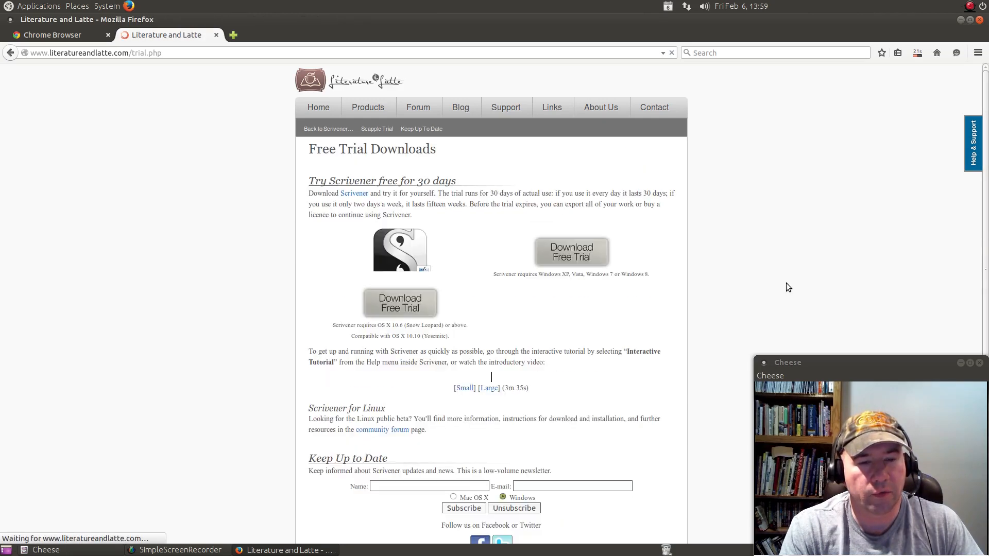
scroll(458, 325, "down", 6)
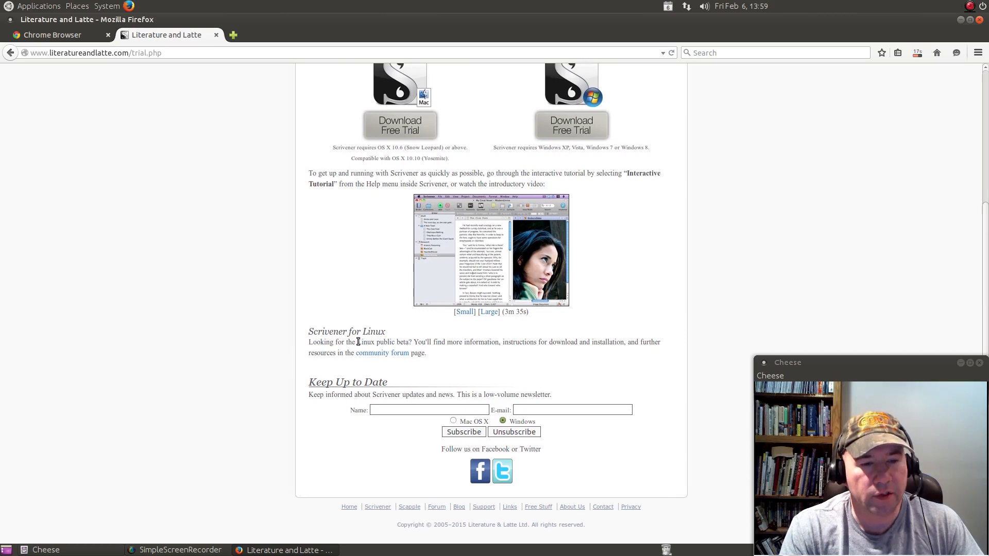
left_click(376, 354)
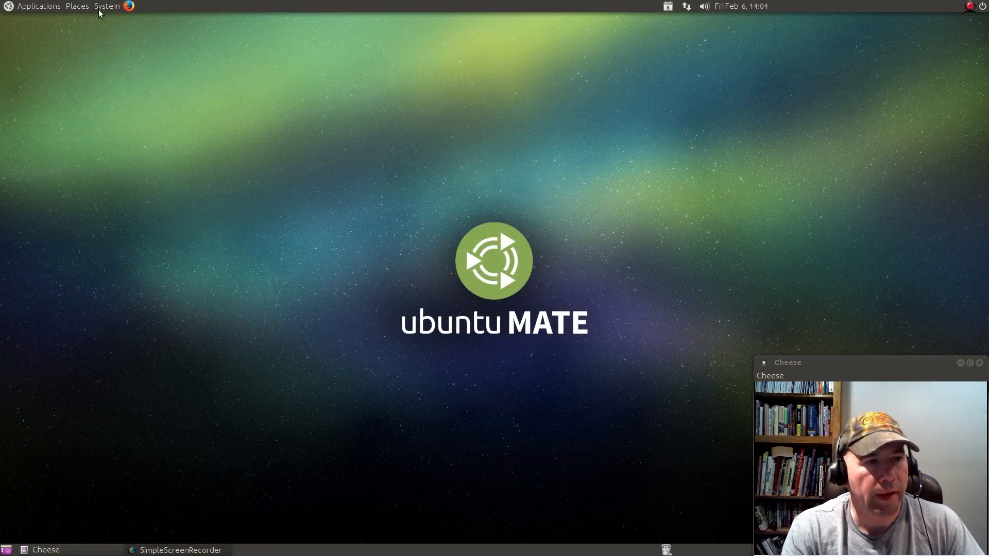
- Open the Downloads folder and install google-chrome-stable_current_amd64.deb with GDebi Package Installer, authorizing it with the administrator password
left_click(78, 7)
left_click(83, 20)
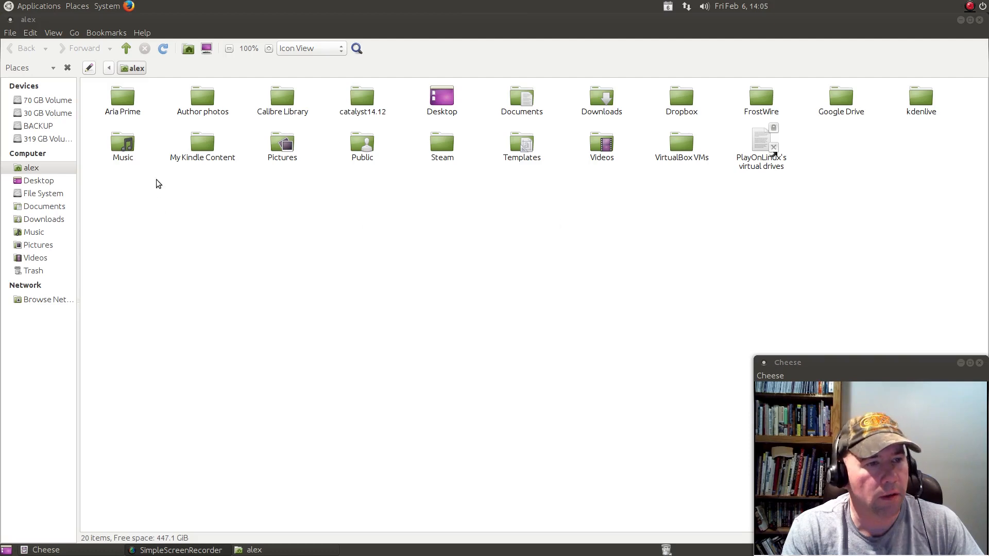
left_click(46, 219)
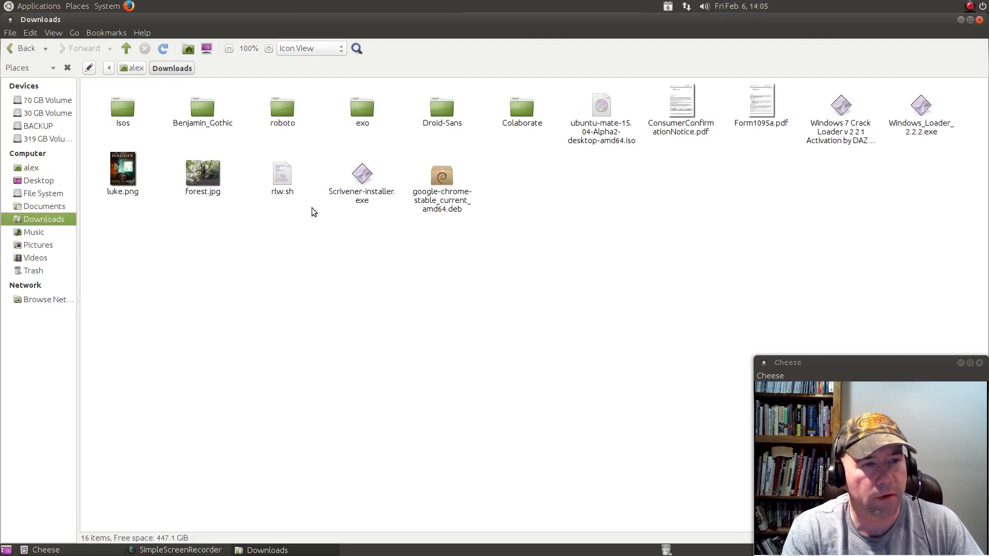
right_click(437, 179)
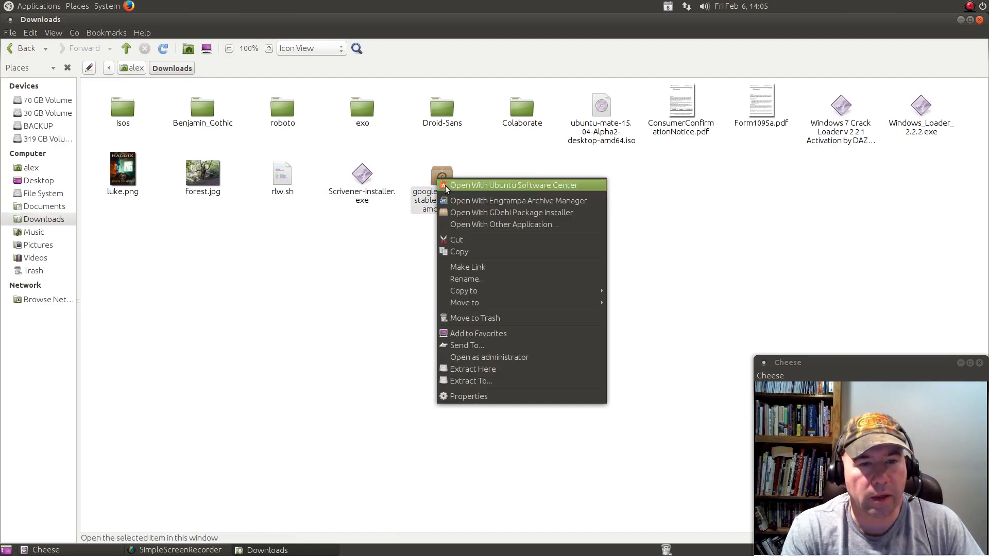
left_click(467, 212)
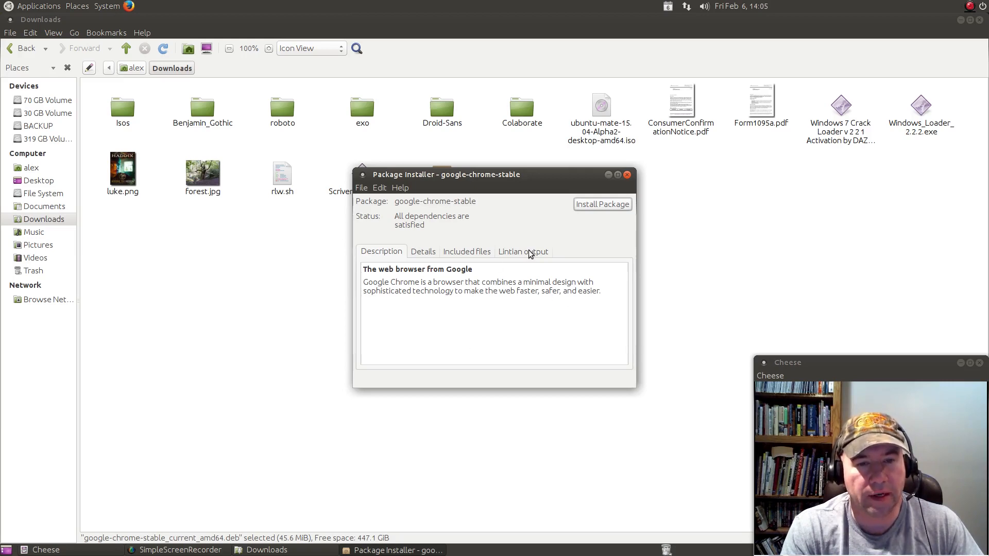
left_click(595, 207)
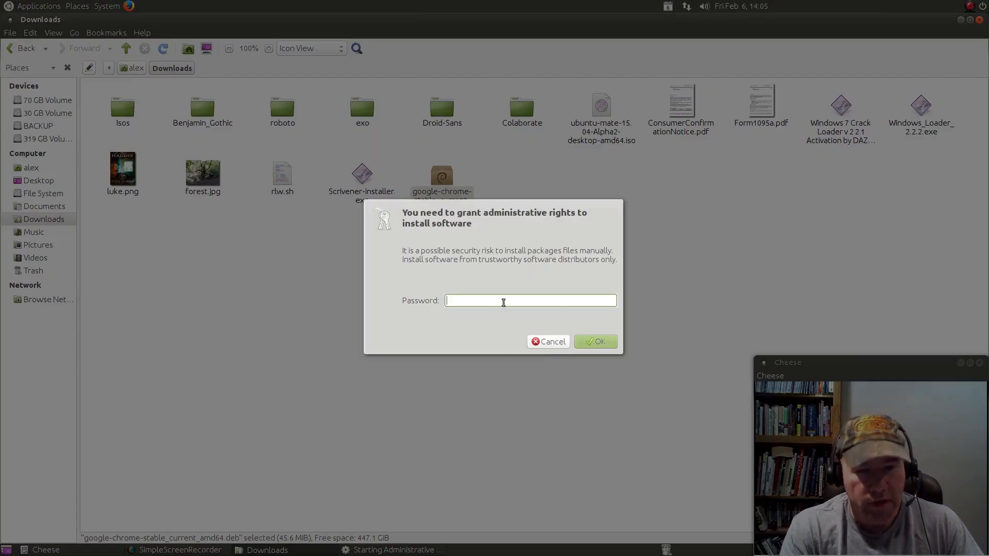
type("******")
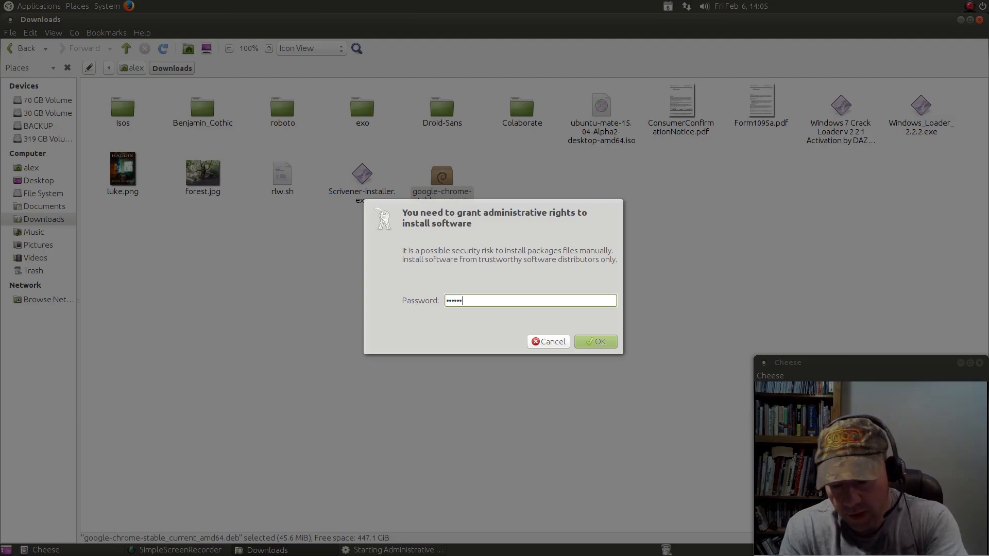
key("Return")
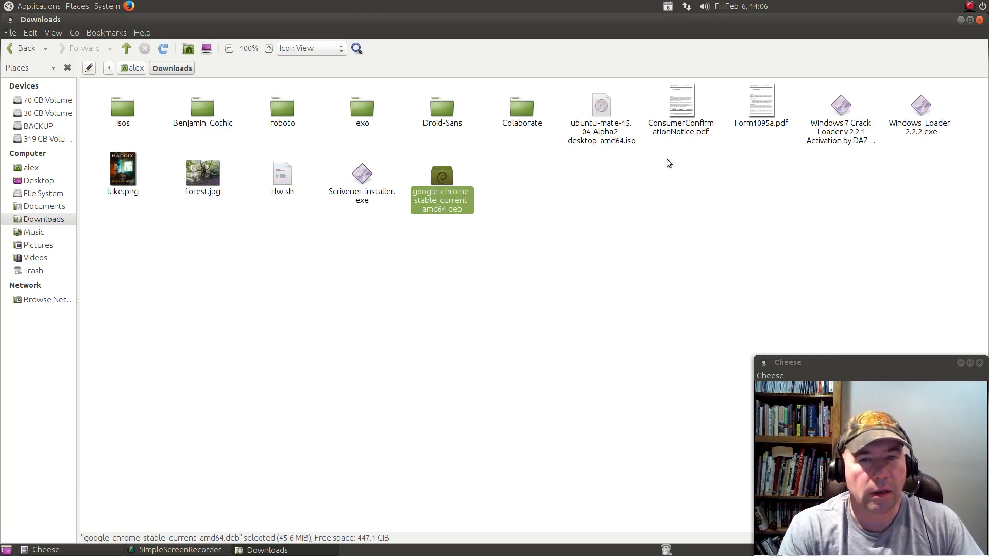
- Look at the programs offered for opening Scrivener-installer.exe, dismiss the options and close the Downloads window
right_click(368, 184)
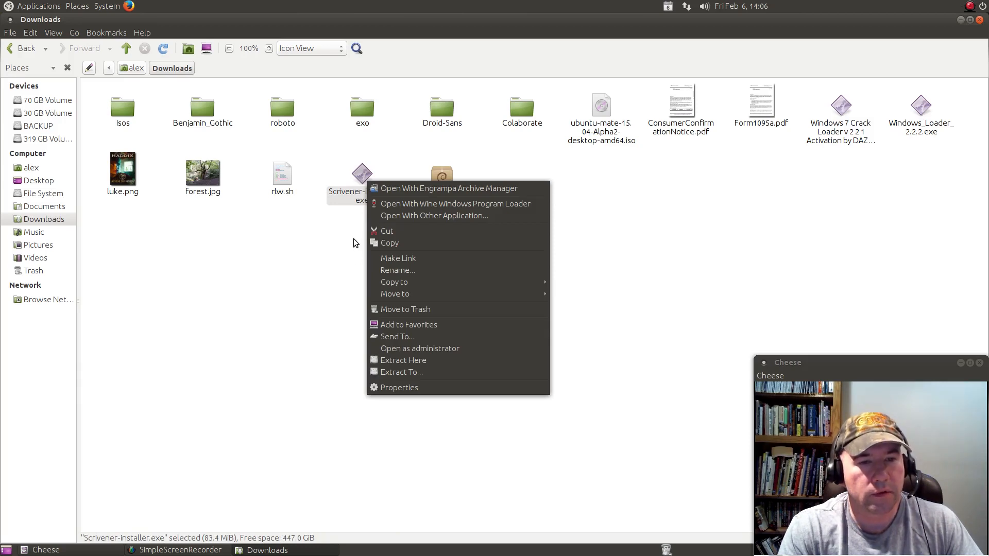
left_click(322, 266)
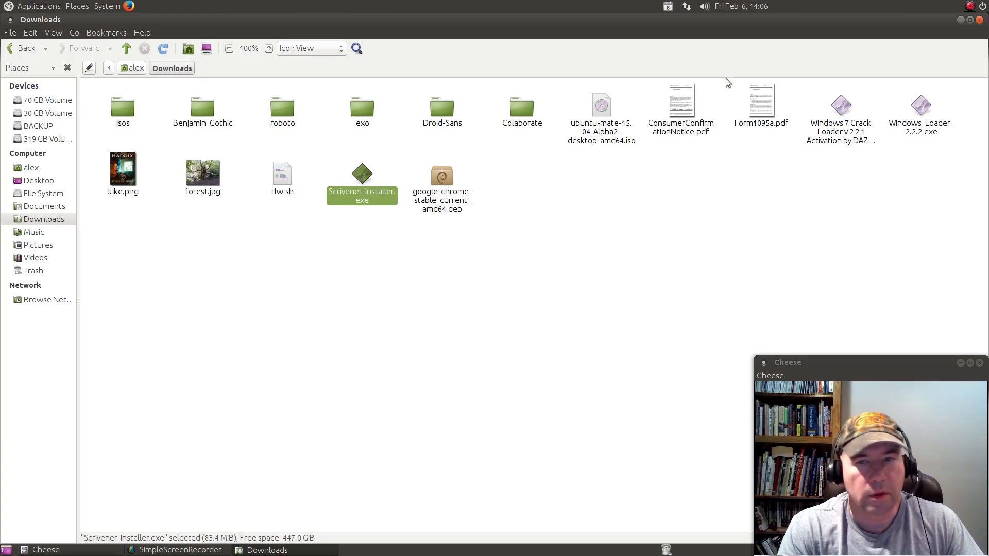
left_click(979, 20)
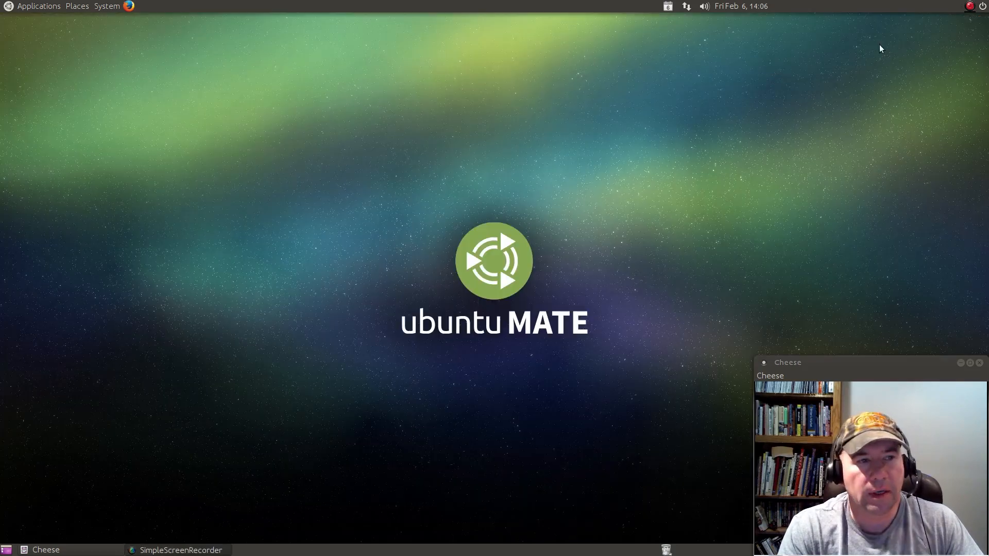
- Launch PlayOnLinux and move its main window clear of the first-use wizard
left_click(50, 7)
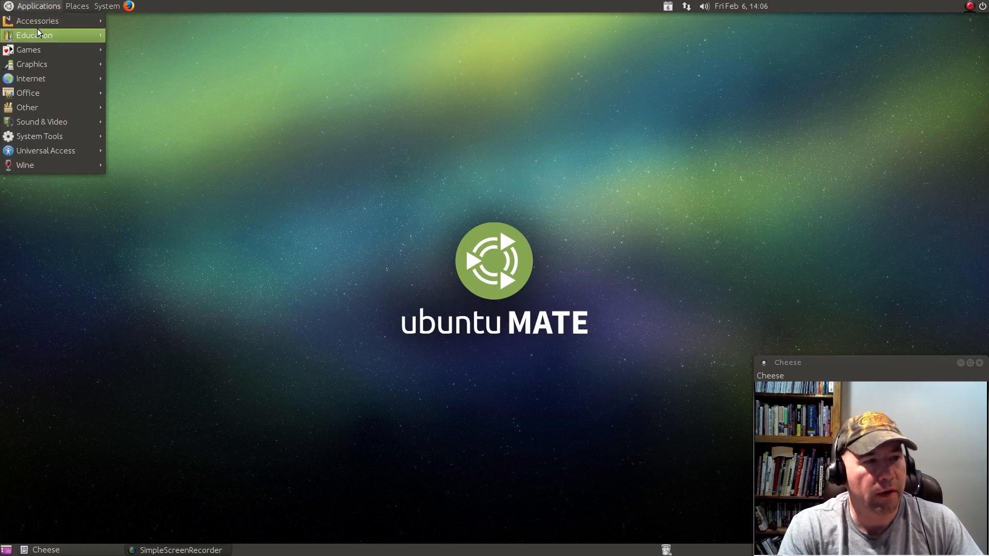
mouse_move(35, 51)
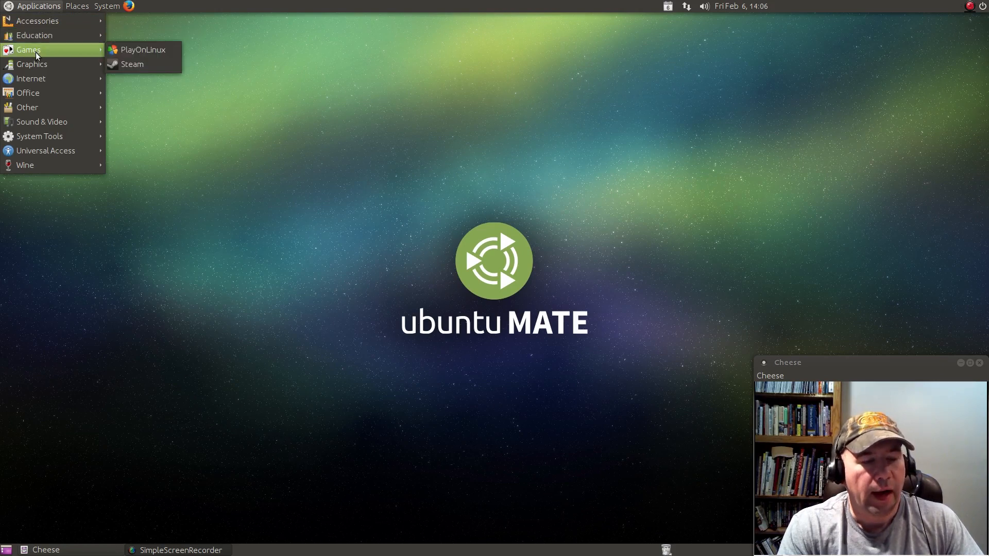
left_click(149, 53)
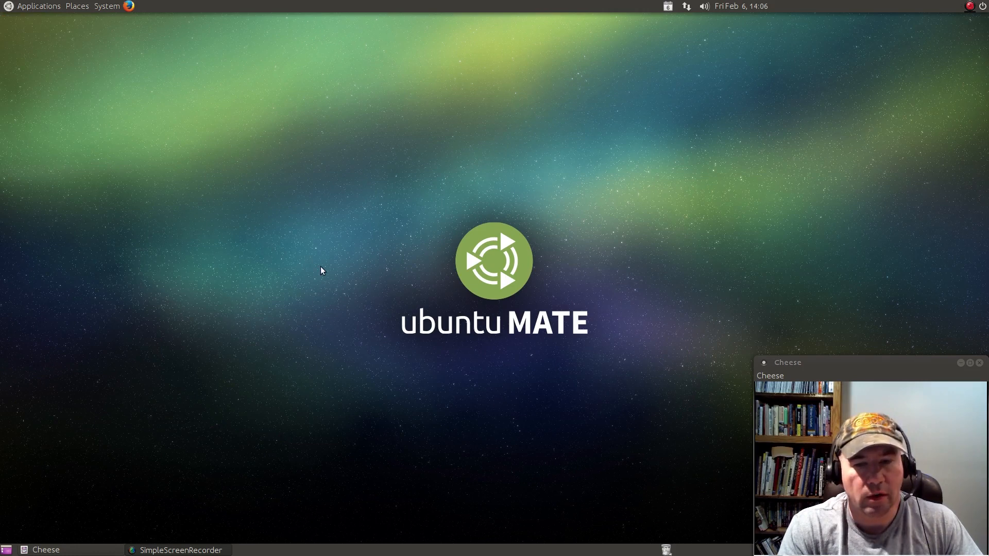
left_click_drag(817, 170, 636, 107)
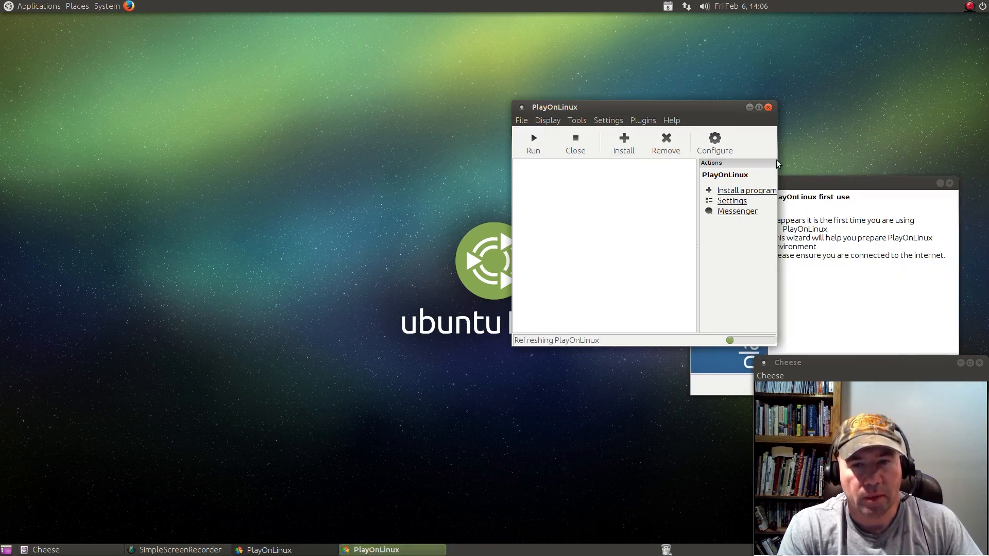
- Complete the PlayOnLinux first-use wizard and move the main PlayOnLinux window out of the way
left_click_drag(816, 181, 425, 137)
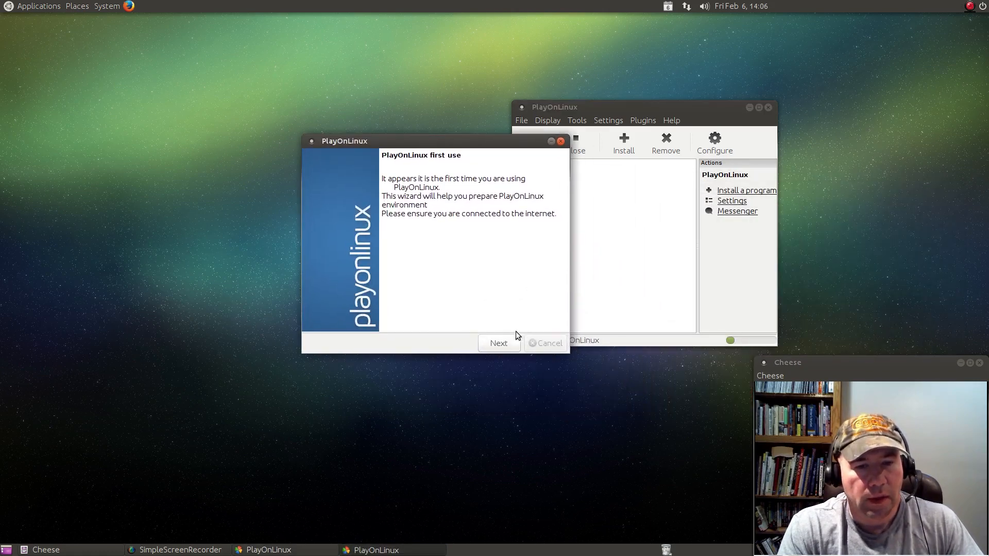
left_click(499, 343)
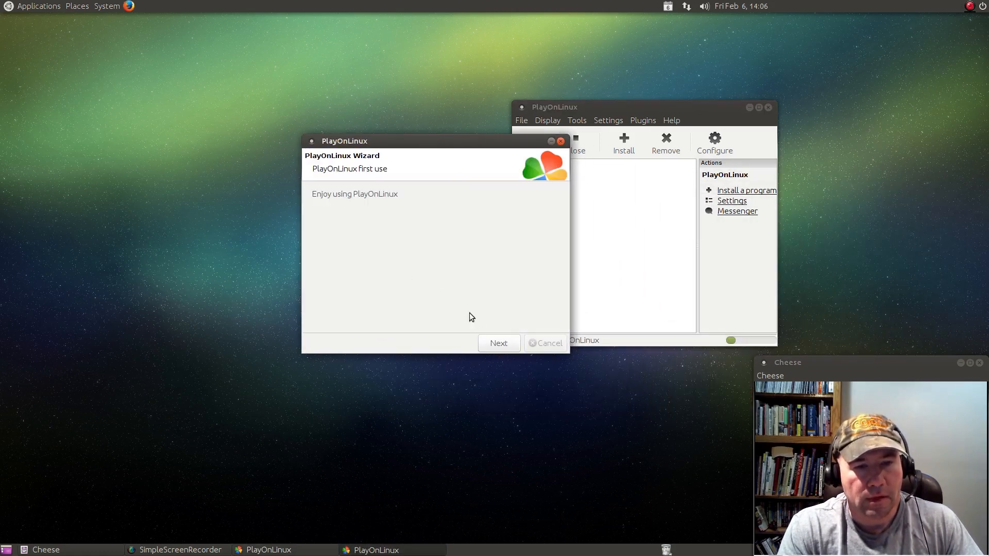
left_click(487, 342)
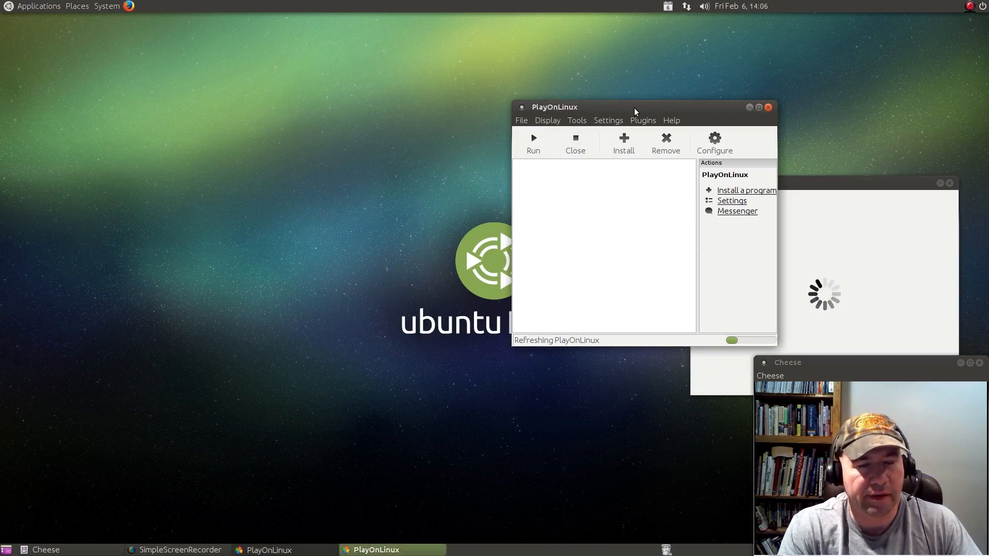
left_click_drag(635, 112, 189, 82)
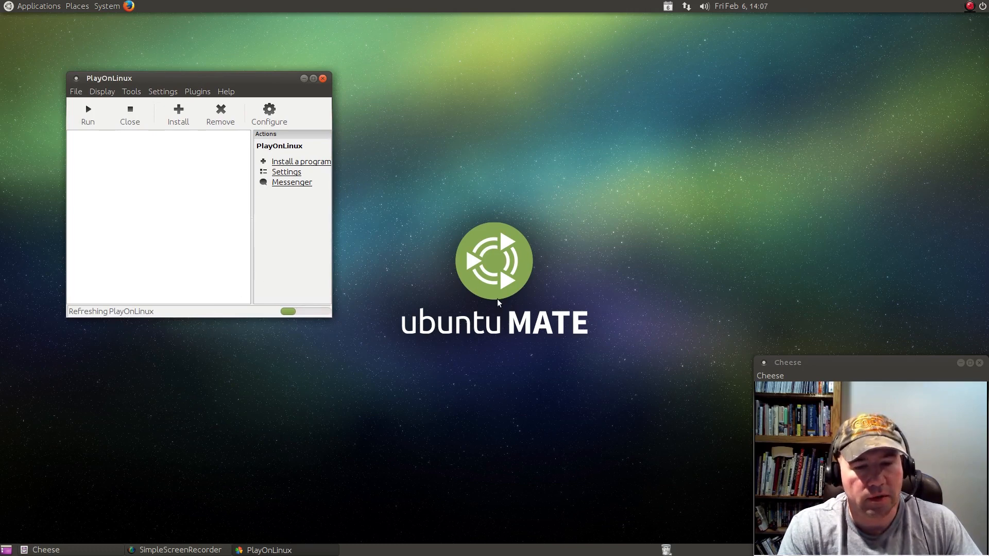
left_click(89, 116)
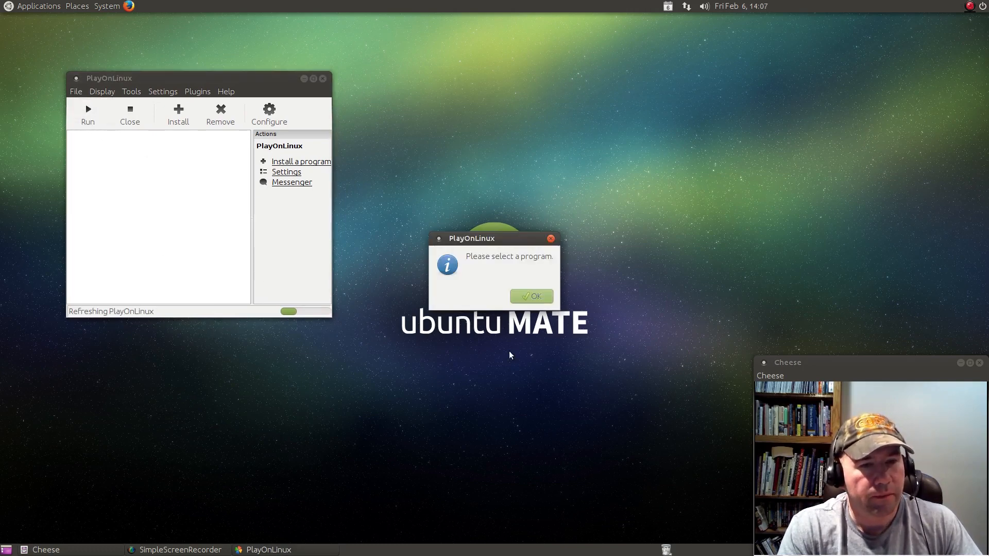
left_click(519, 294)
left_click(179, 114)
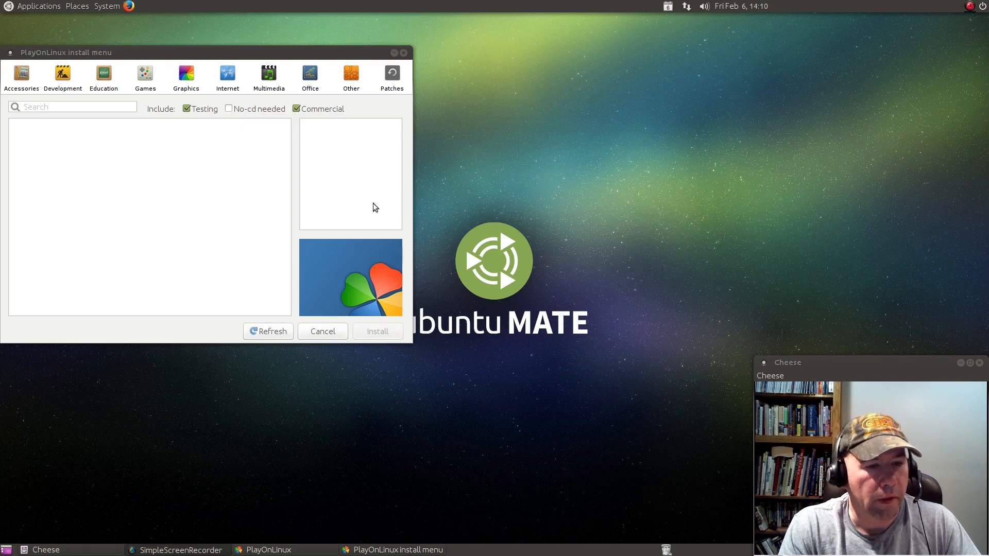
left_click(292, 551)
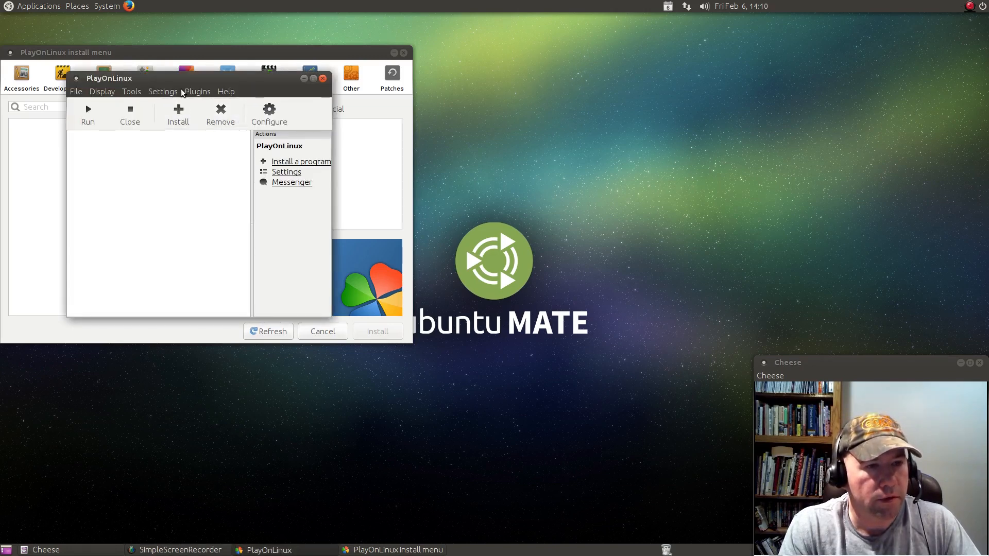
left_click_drag(193, 87, 597, 48)
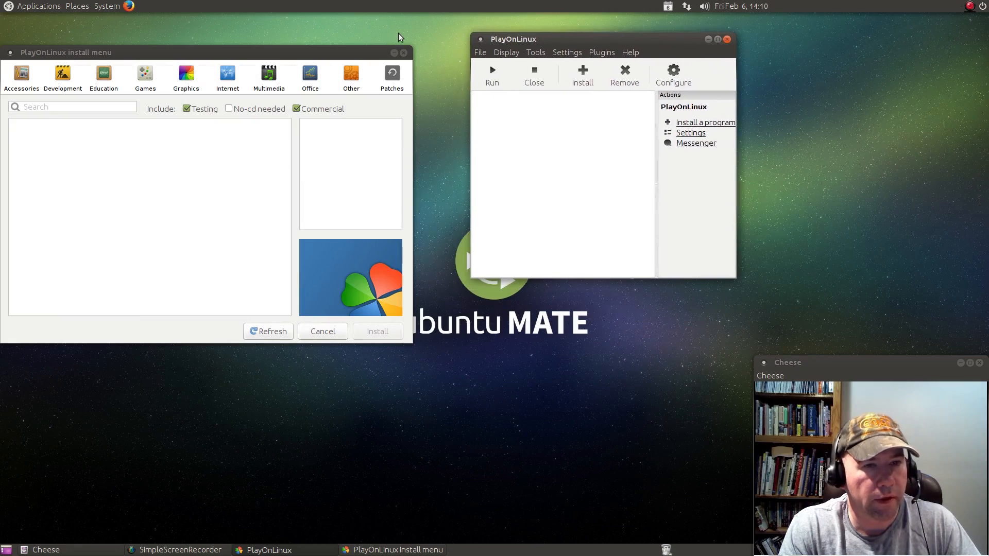
left_click(404, 54)
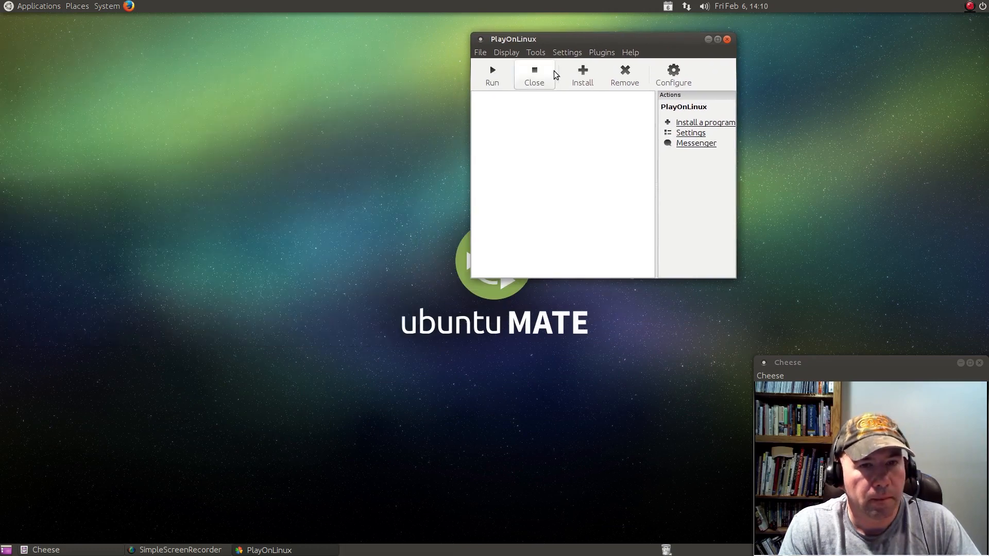
- Start a manual installation of a non-listed program, choosing to install a program in a new virtual drive
left_click(585, 76)
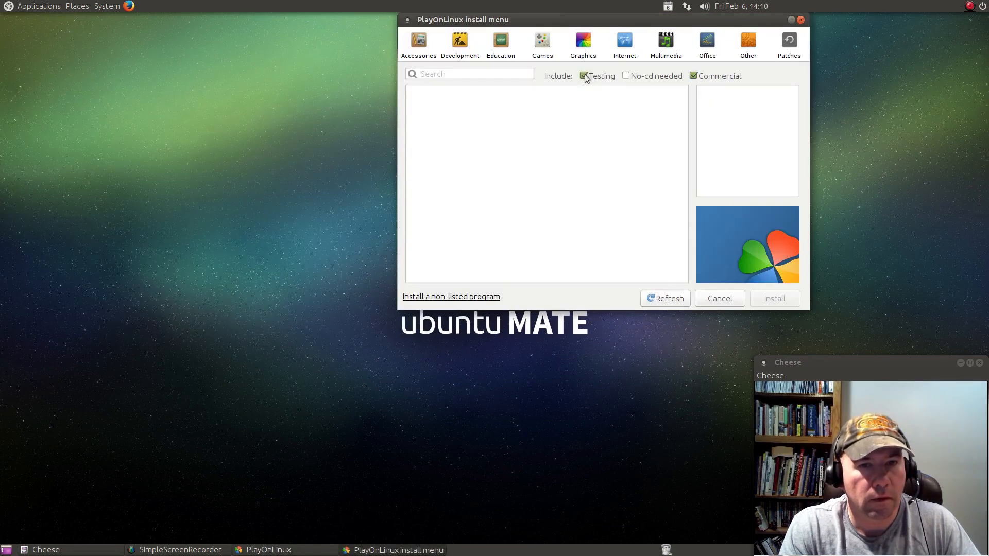
left_click(455, 299)
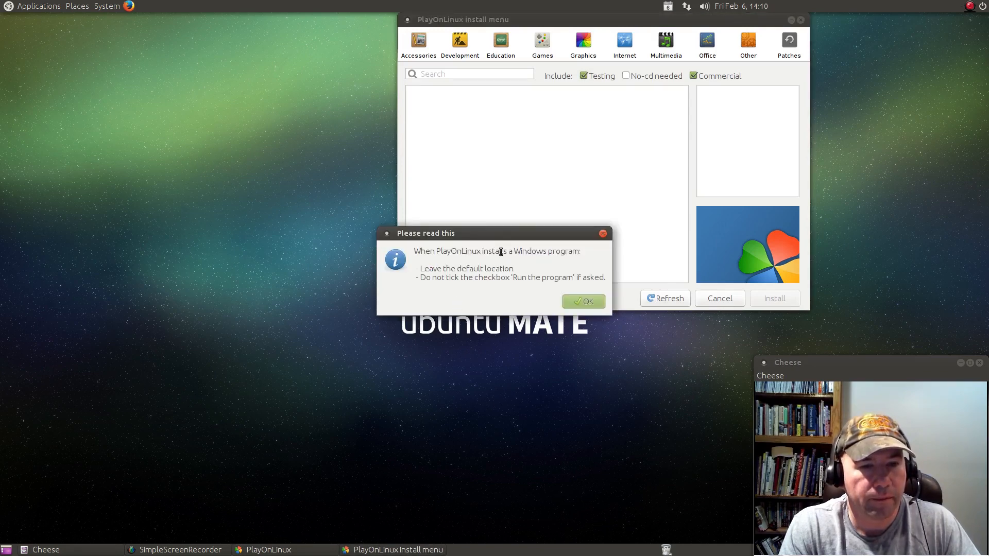
left_click(579, 302)
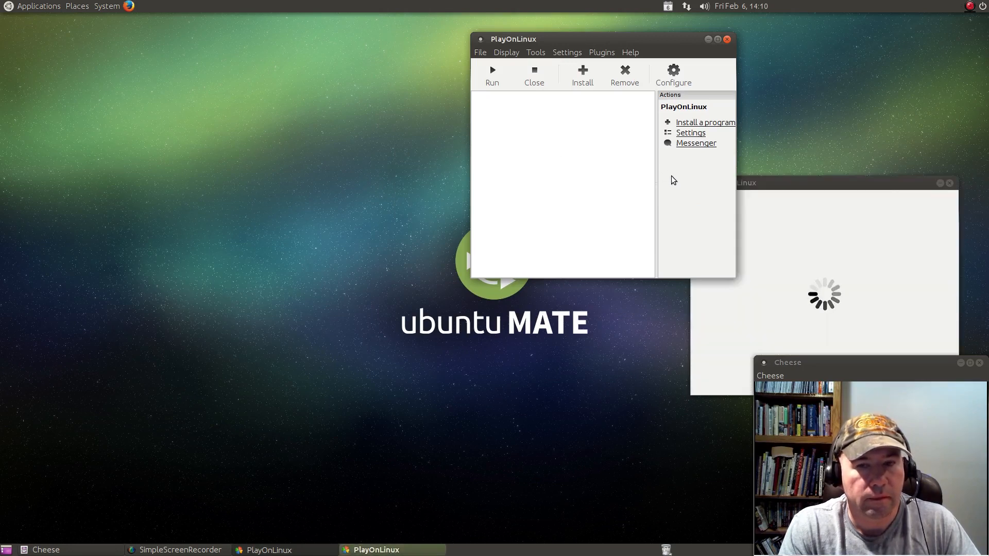
left_click_drag(767, 188, 289, 163)
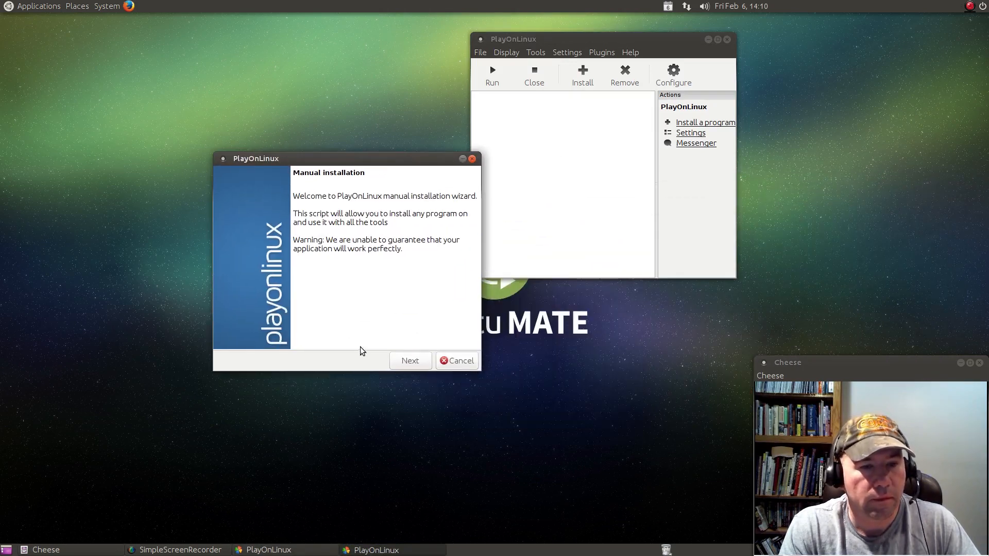
left_click(399, 361)
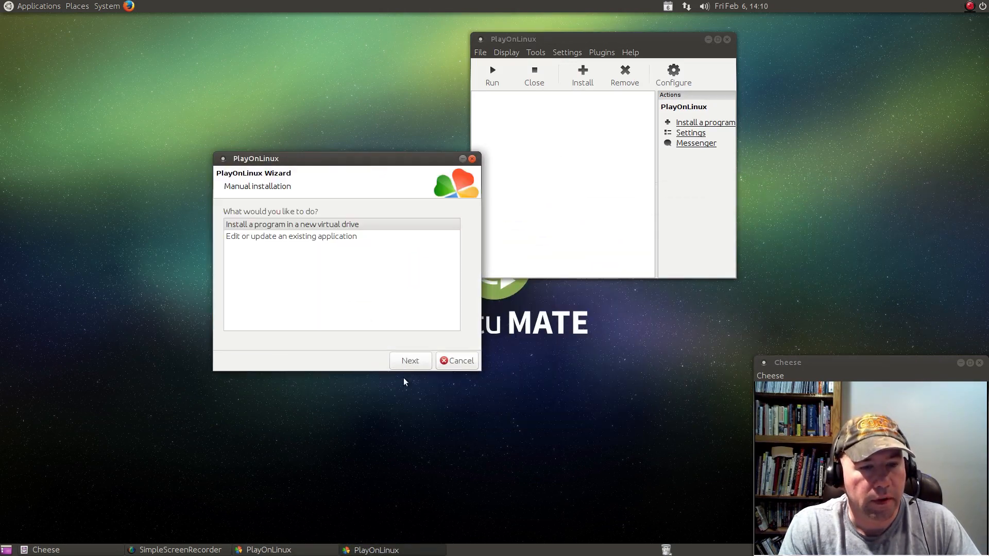
left_click(263, 226)
left_click(410, 361)
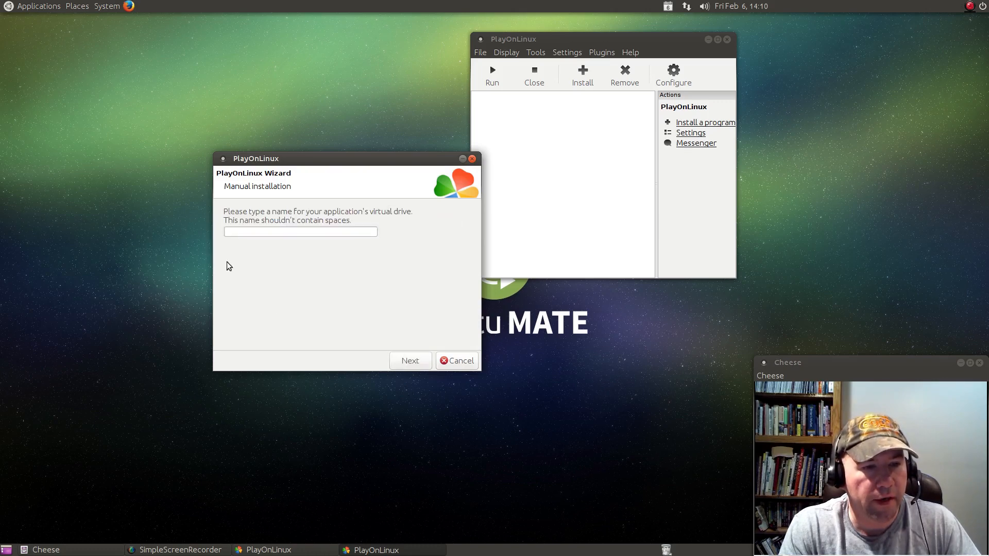
- Name the application's virtual drive Scrivener and continue the manual installation
left_click(240, 233)
type("Scl")
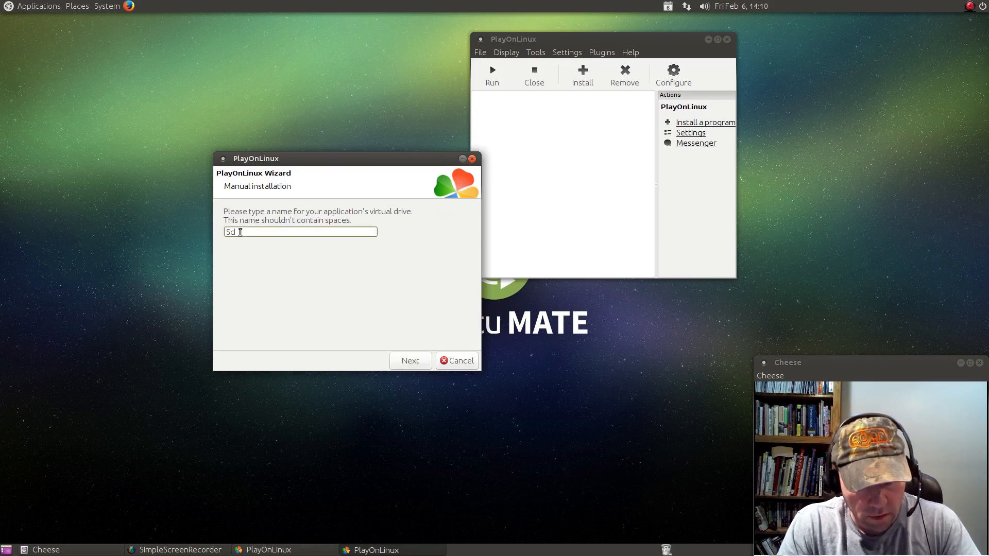
type("ivener")
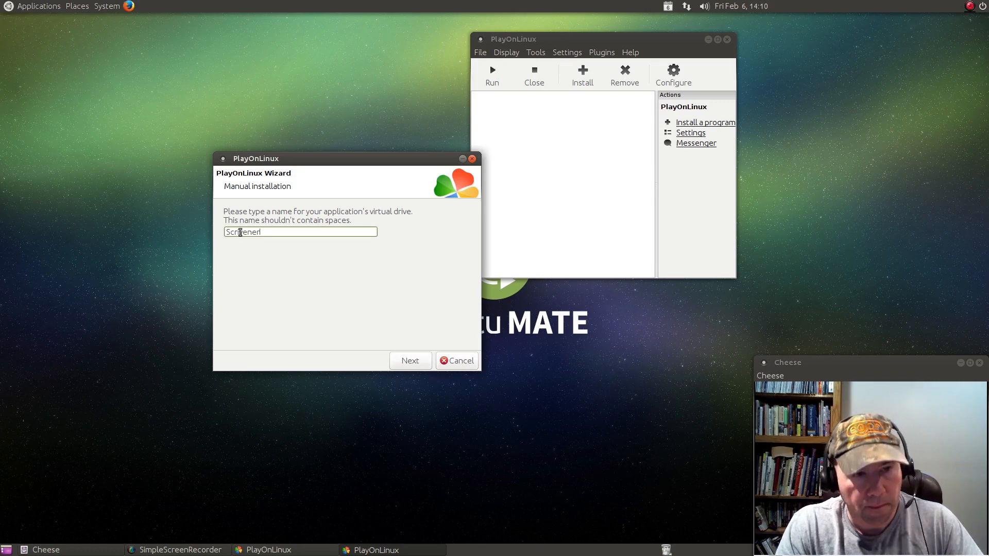
left_click(419, 364)
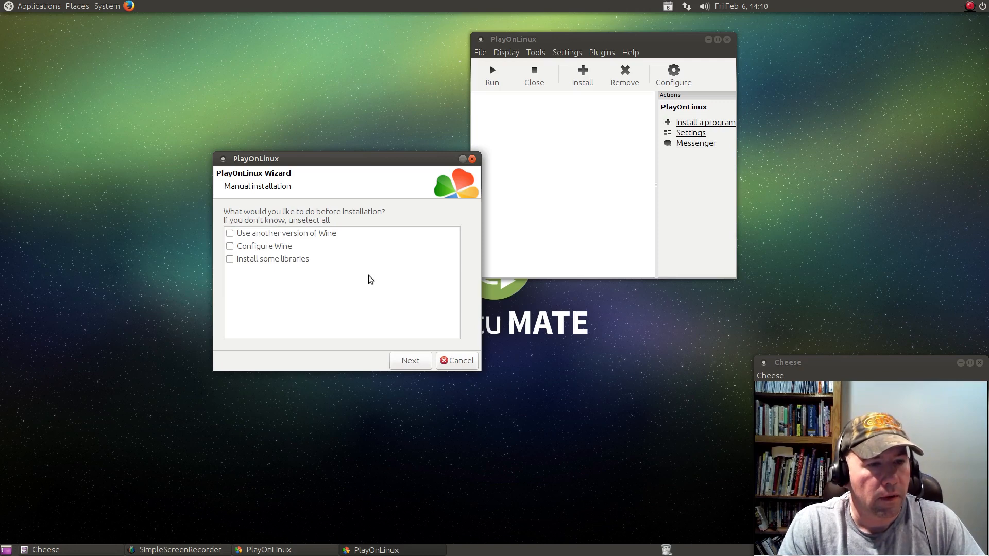
- Enable using another version of Wine, configuring Wine and installing some libraries before the installation
left_click(231, 235)
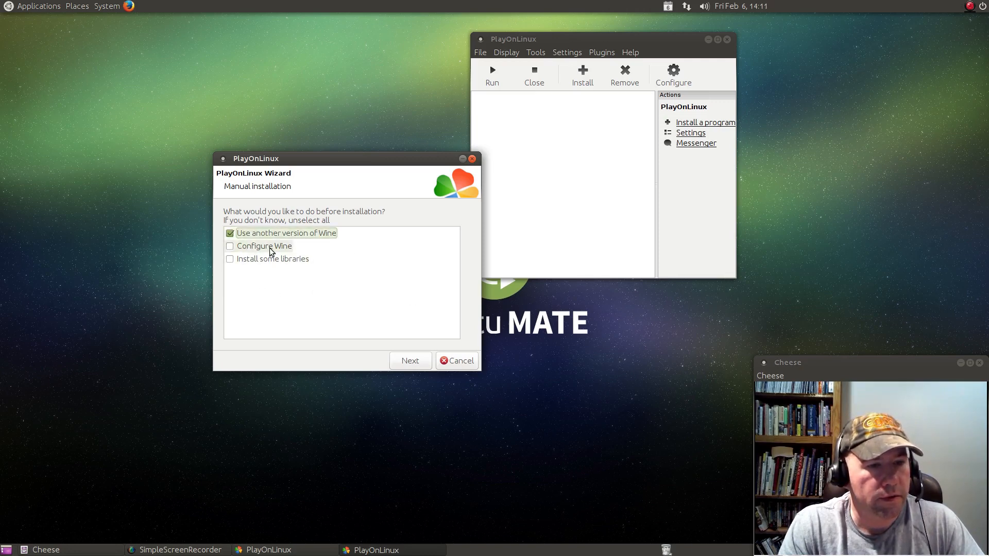
left_click(231, 247)
left_click(231, 259)
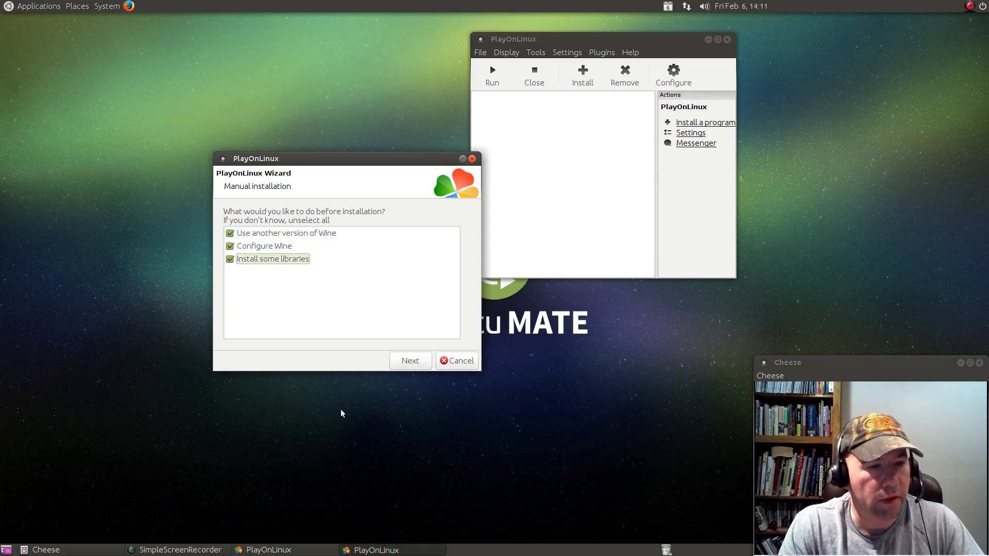
left_click(407, 362)
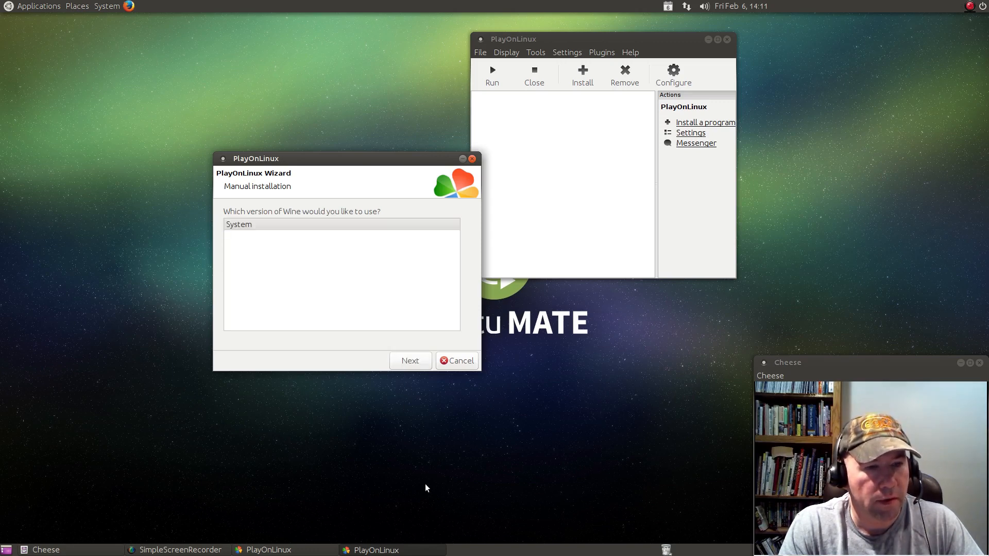
- Choose the System version of Wine and create the virtual drive as a 32 bits windows installation
left_click(245, 227)
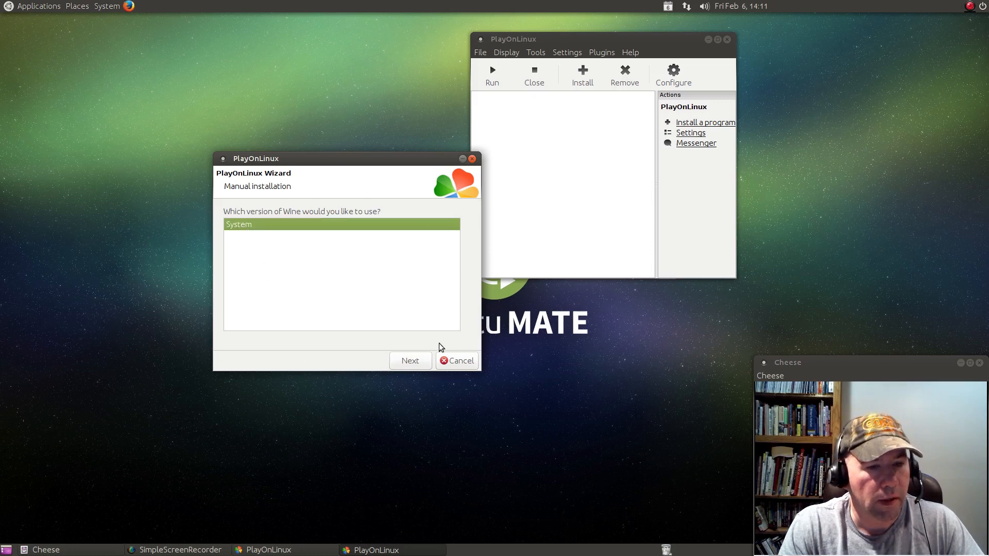
left_click(424, 361)
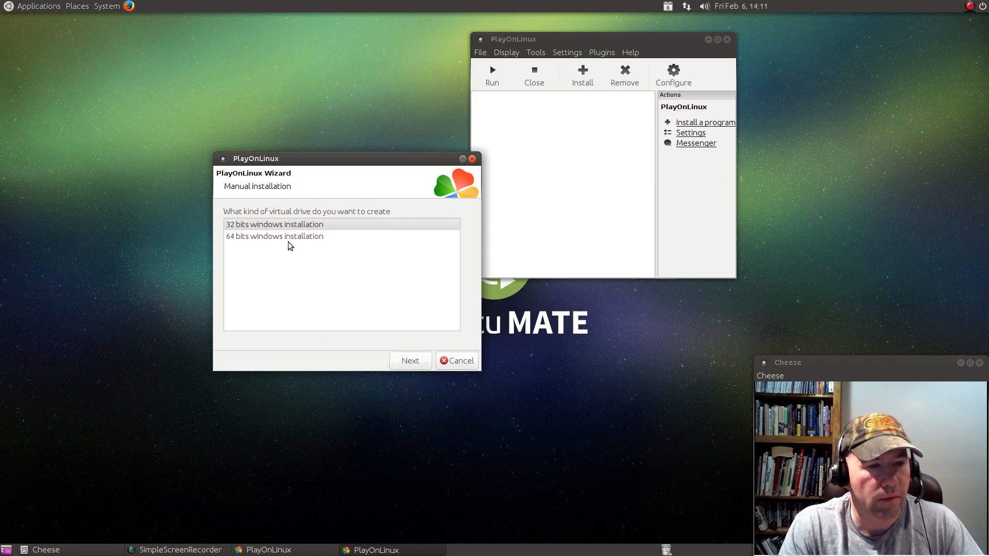
left_click(287, 227)
left_click(414, 361)
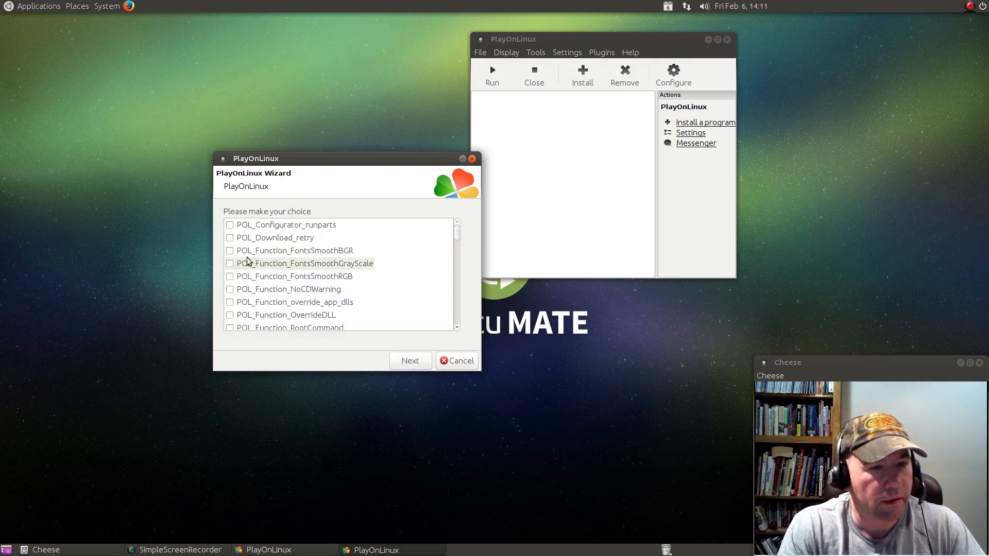
- Select POL_Function_FontsSmoothRGB and POL_Install_corefonts among the libraries to install
left_click(230, 276)
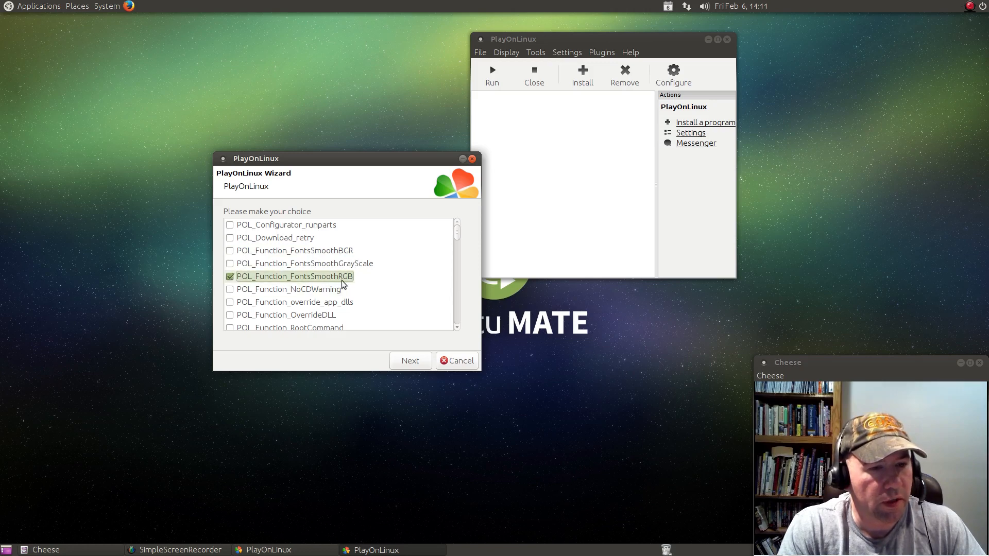
scroll(359, 286, "down", 3)
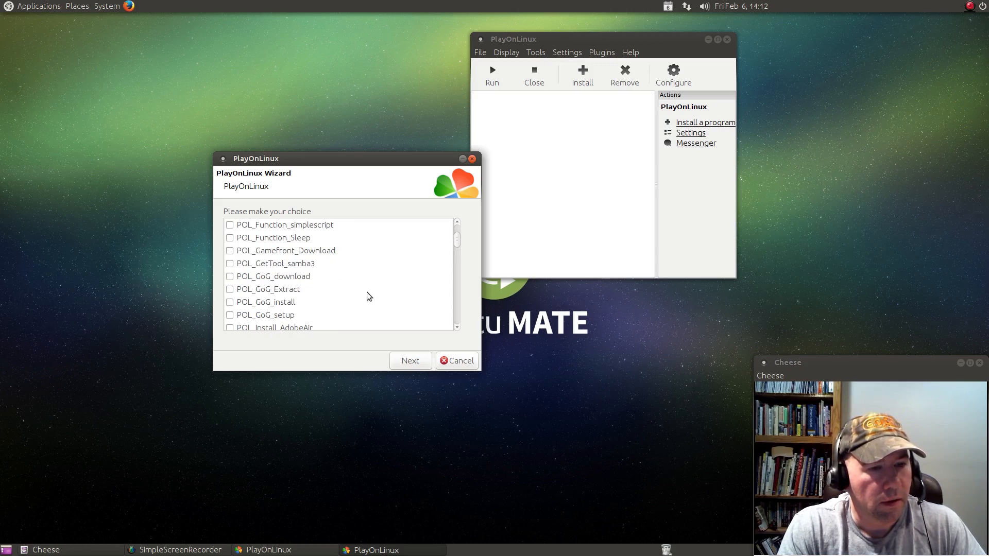
scroll(369, 286, "down", 1)
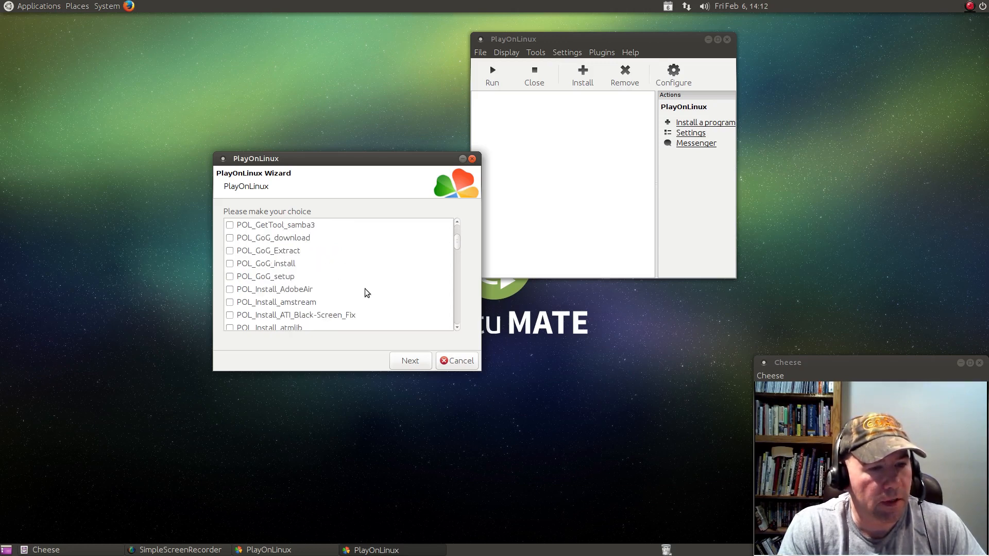
scroll(367, 293, "down", 2)
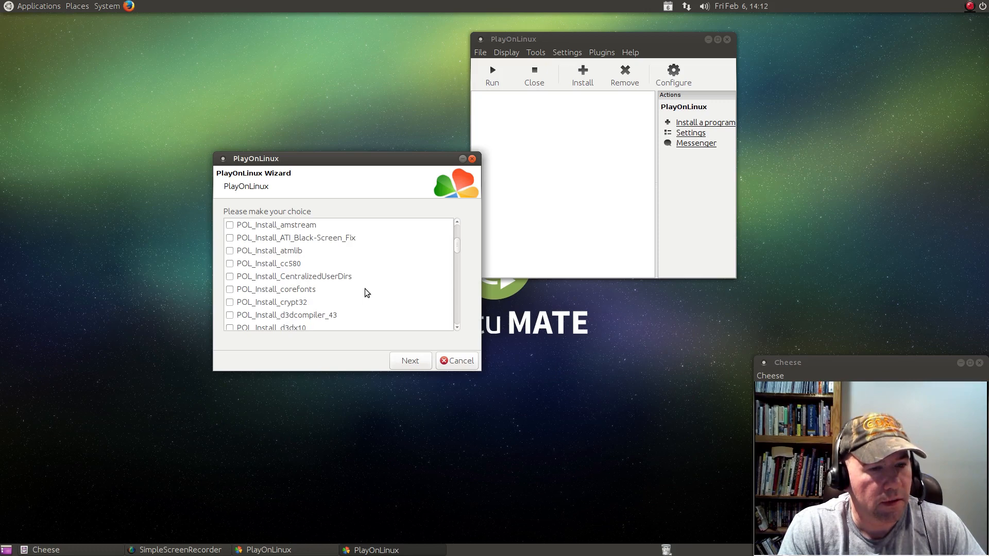
scroll(367, 292, "down", 1)
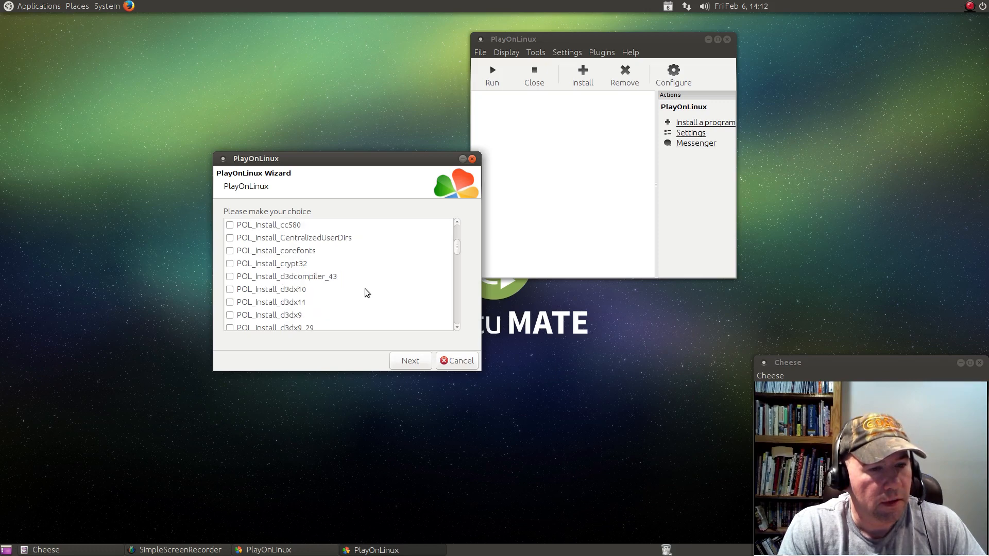
left_click(230, 251)
- Select POL_Install_FontsSmoothRGB and POL_Install_LunaTheme among the libraries to install
scroll(336, 298, "down", 7)
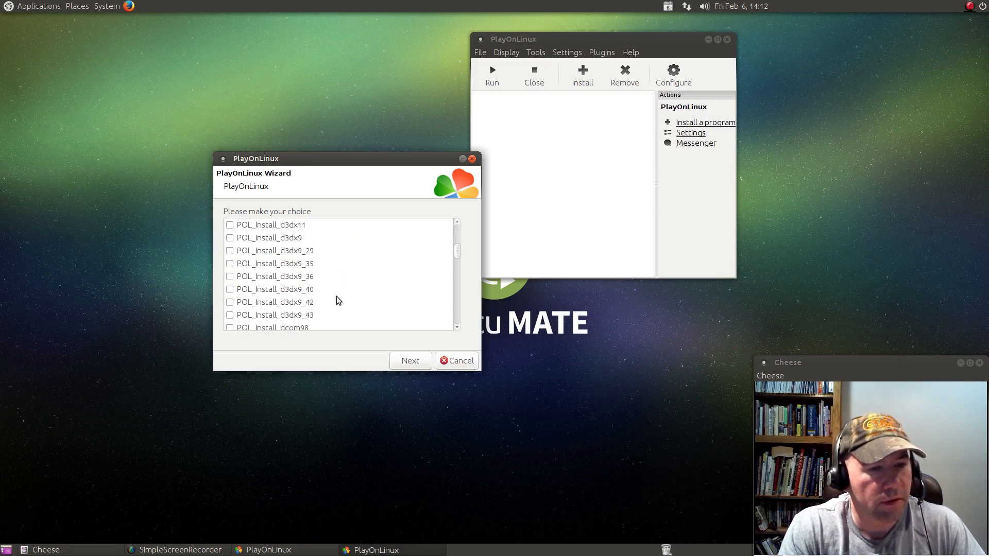
scroll(338, 301, "down", 5)
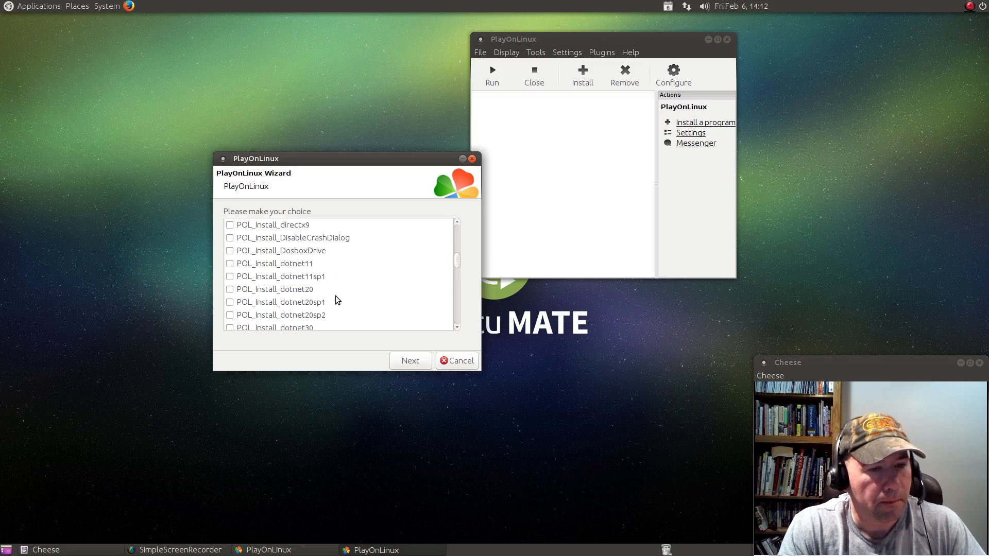
scroll(337, 300, "down", 3)
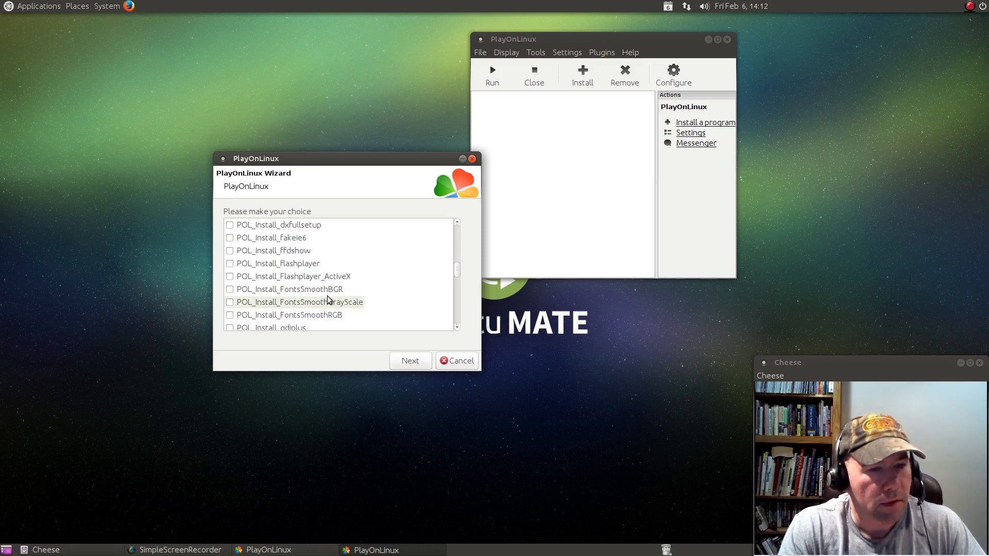
scroll(394, 301, "down", 3)
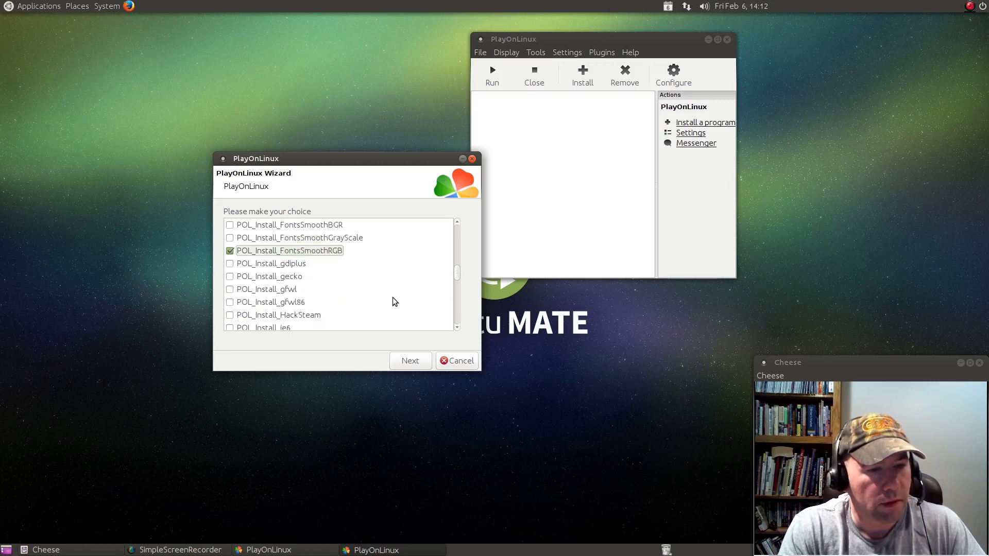
scroll(394, 301, "down", 1)
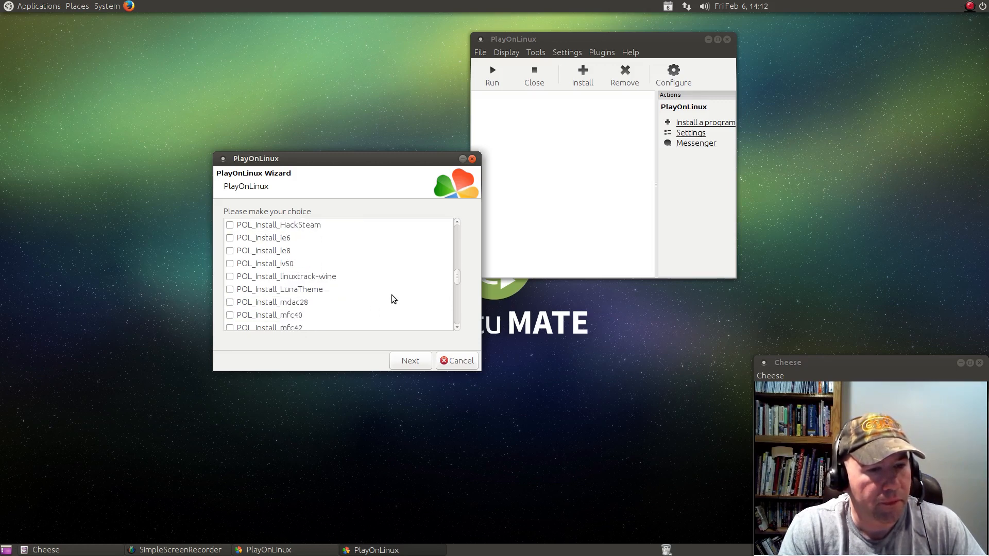
left_click(230, 290)
- Add POL_Install_tahoma and POL_Install_tahoma2 to the selected libraries and start the library installation
scroll(413, 282, "down", 7)
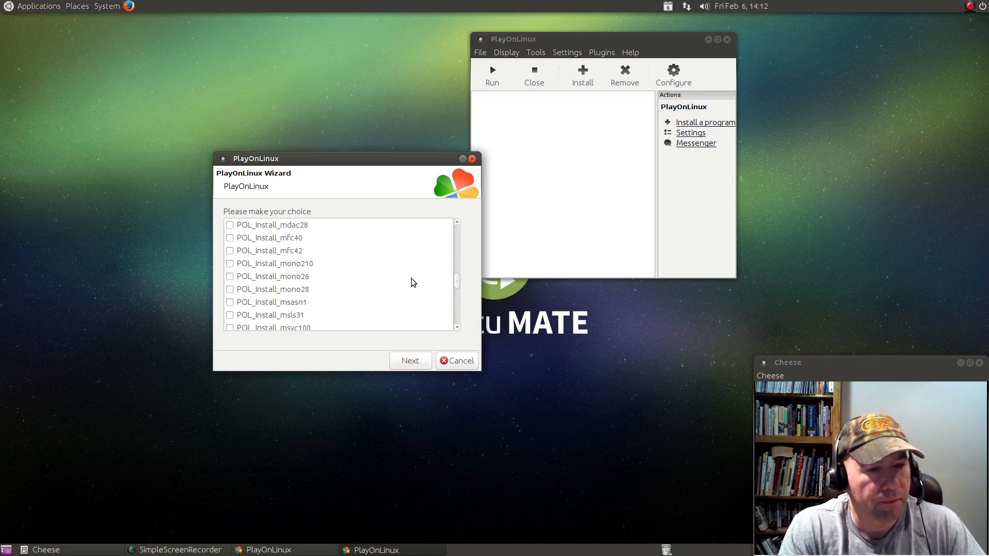
scroll(410, 284, "down", 1)
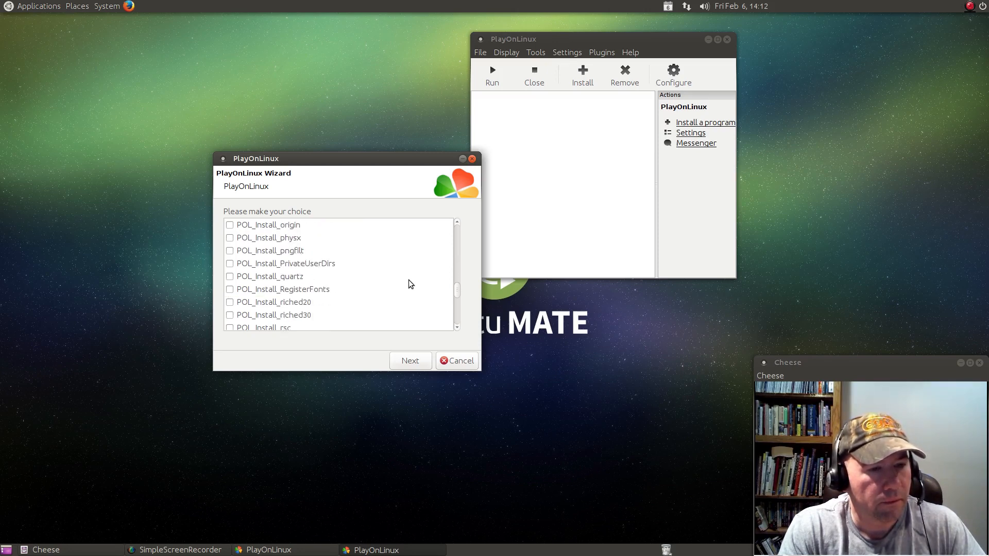
scroll(362, 308, "down", 6)
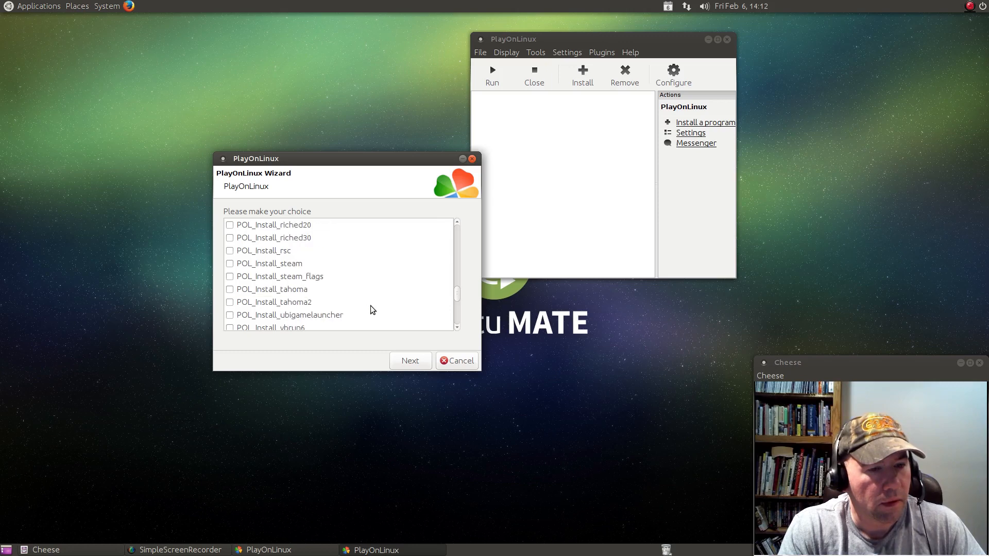
left_click(230, 289)
left_click(230, 302)
scroll(430, 300, "down", 3)
scroll(431, 301, "down", 10)
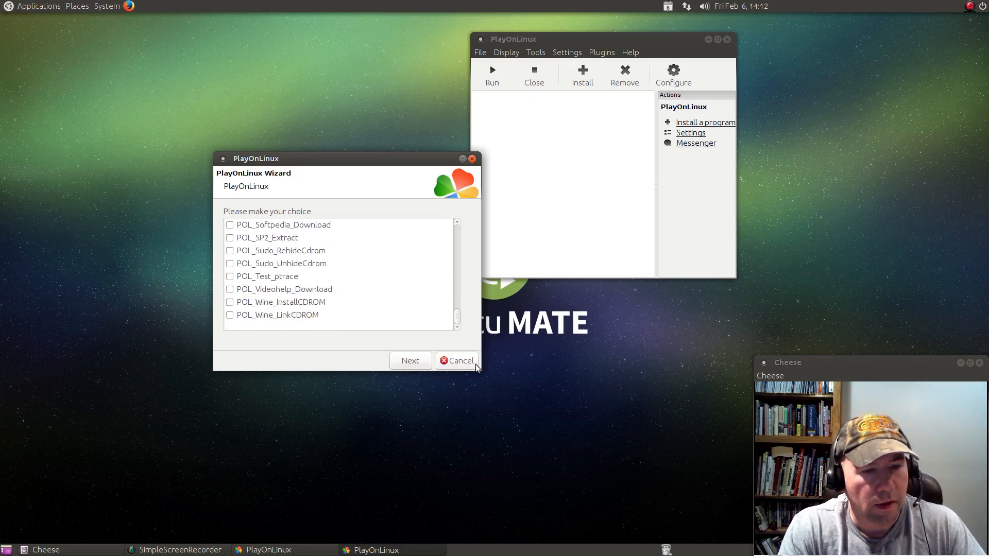
left_click(422, 361)
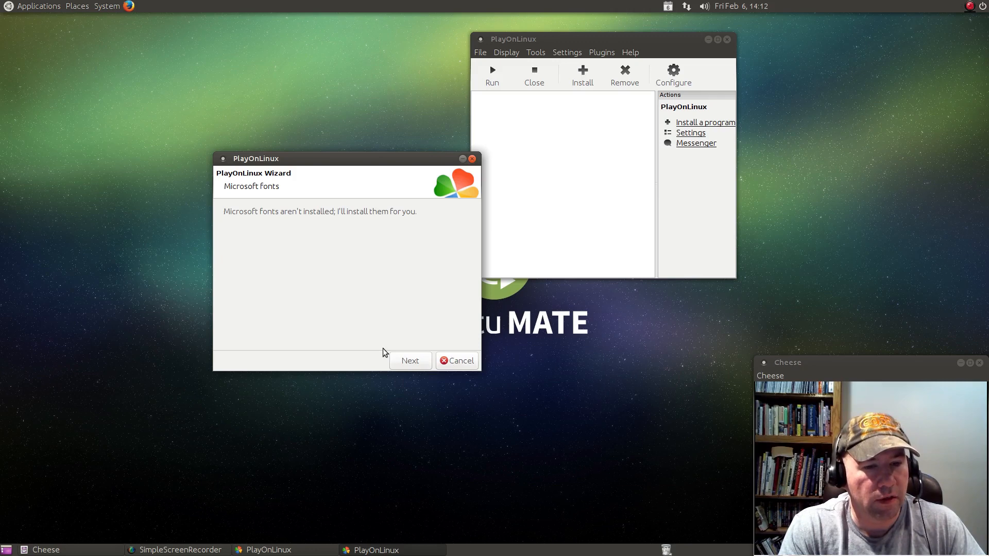
- Accept the Microsoft fonts license terms and proceed with installing the fonts
left_click(411, 362)
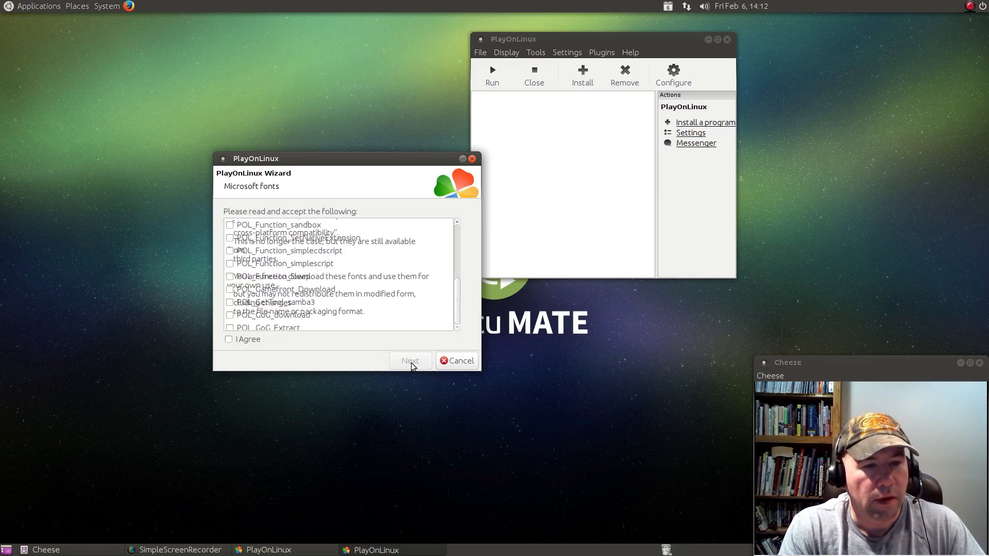
left_click(229, 339)
left_click(405, 360)
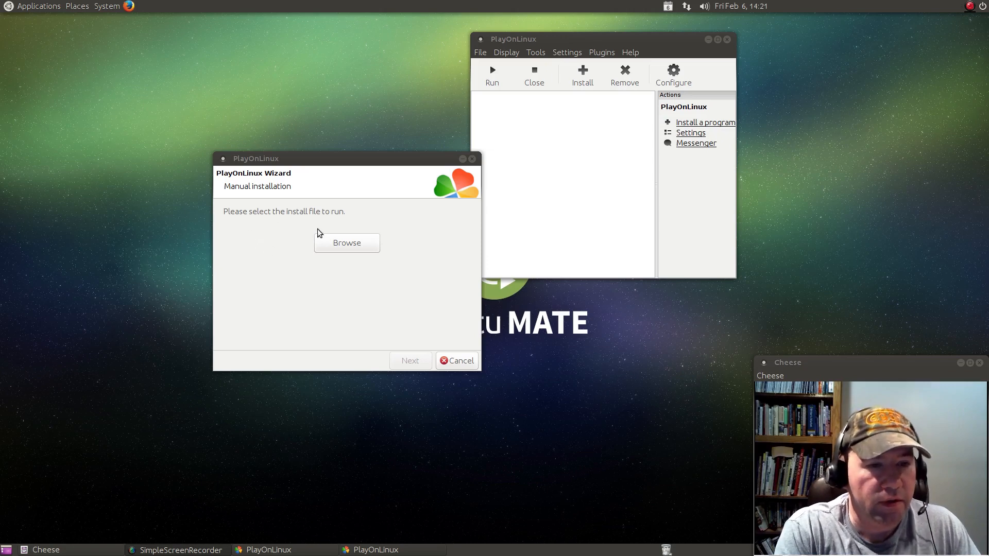
- Choose Scrivener-installer.exe from the Downloads folder as the install file and run it
left_click(332, 247)
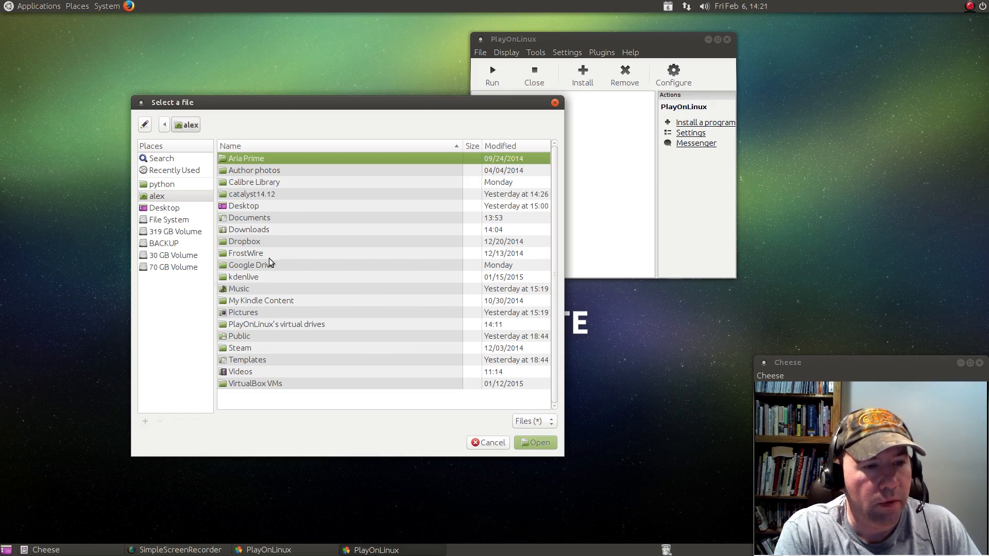
double_click(251, 231)
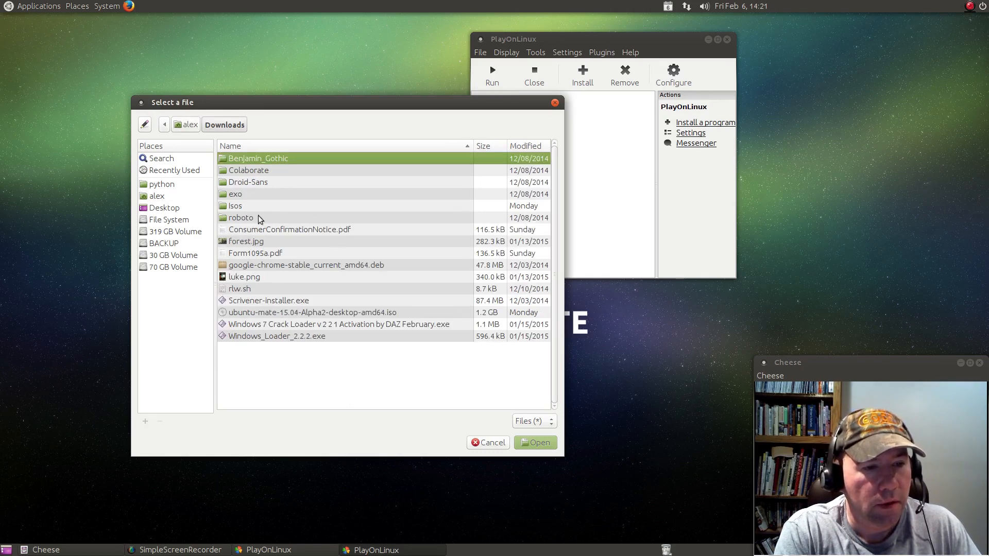
left_click(269, 303)
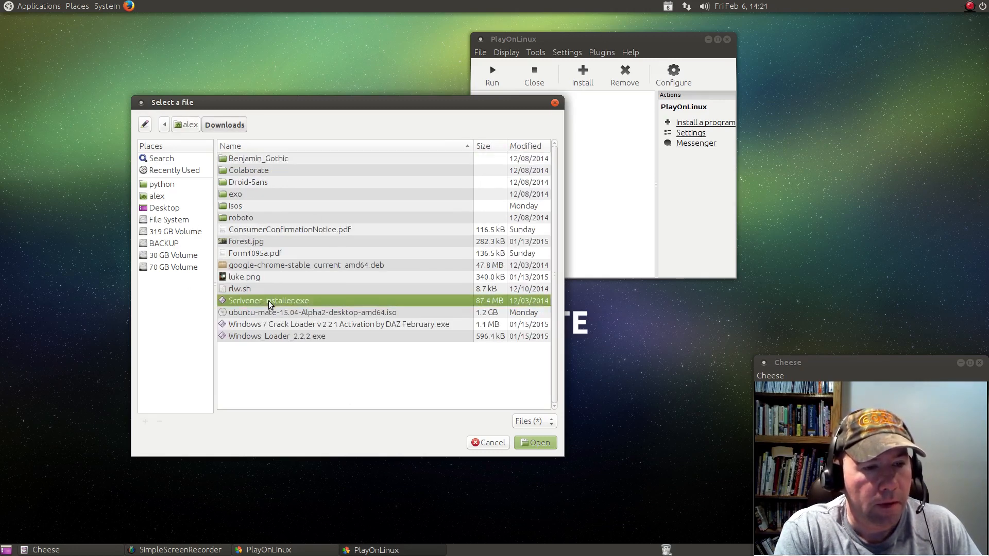
left_click(525, 444)
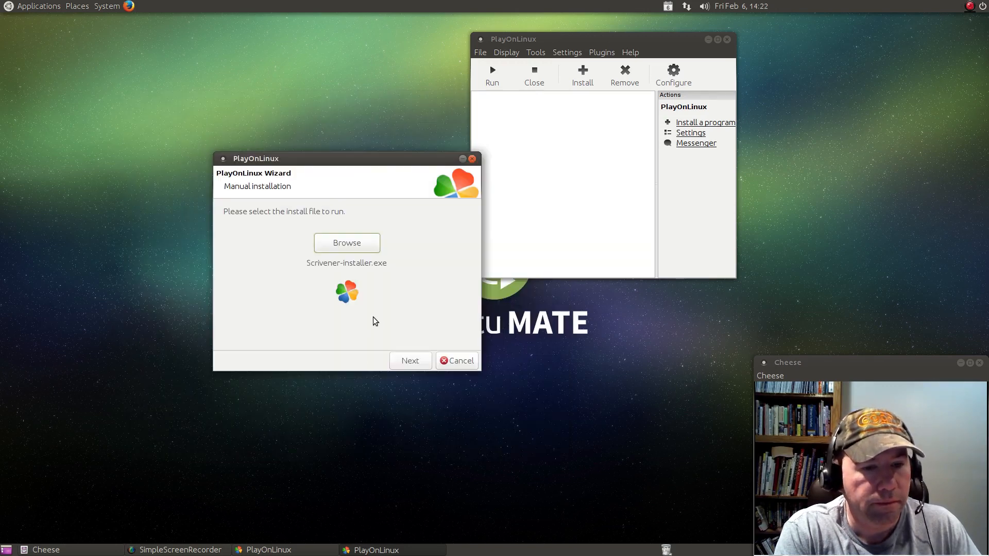
left_click(417, 364)
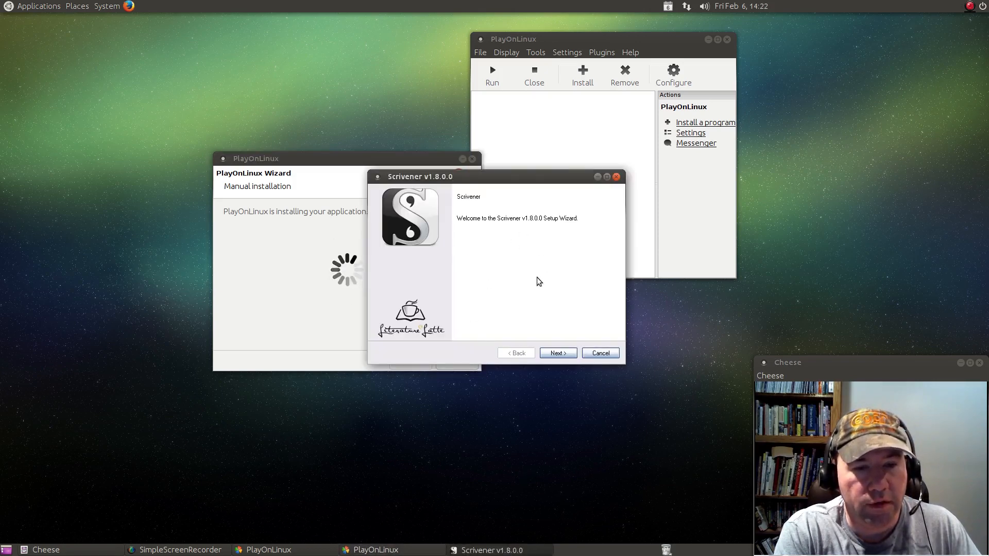
- Install Scrivener to C:\Program Files\Scrivener with the licence agreement accepted, then finish the setup and dismiss the readme
left_click(554, 355)
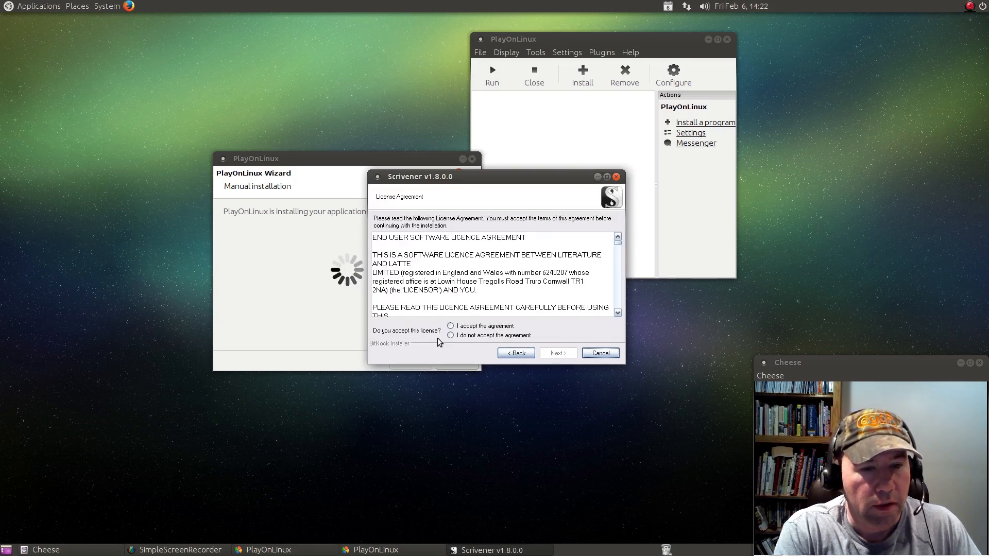
left_click(451, 326)
left_click(547, 355)
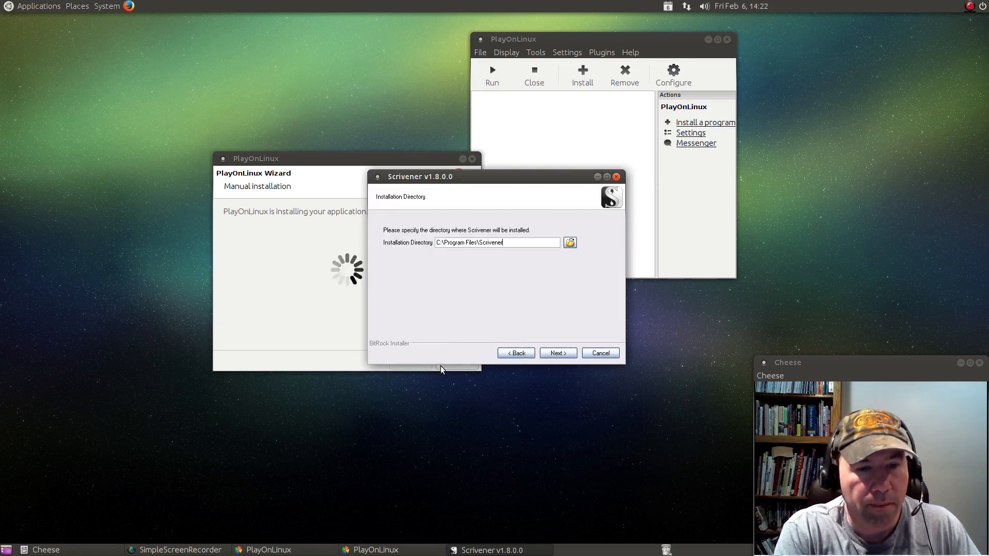
left_click(557, 355)
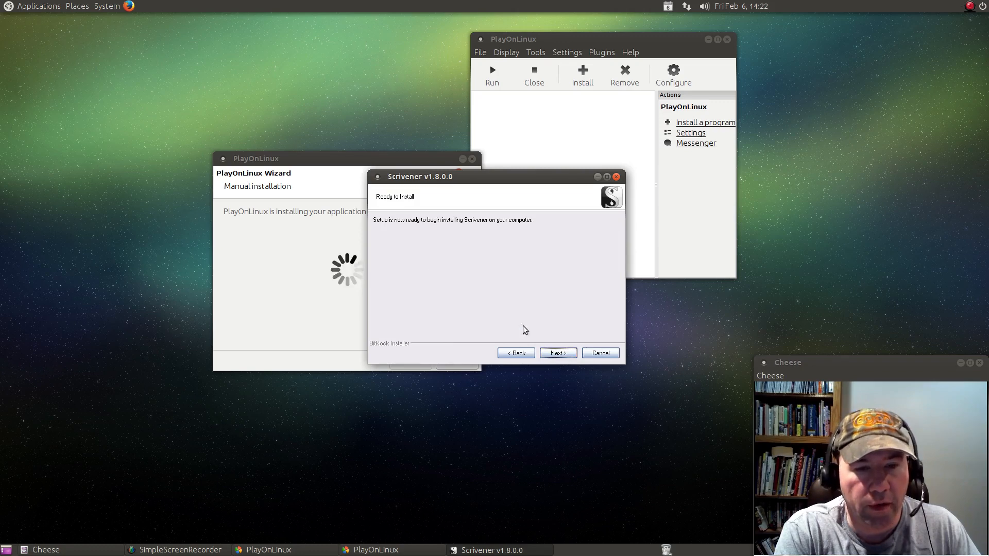
left_click(557, 353)
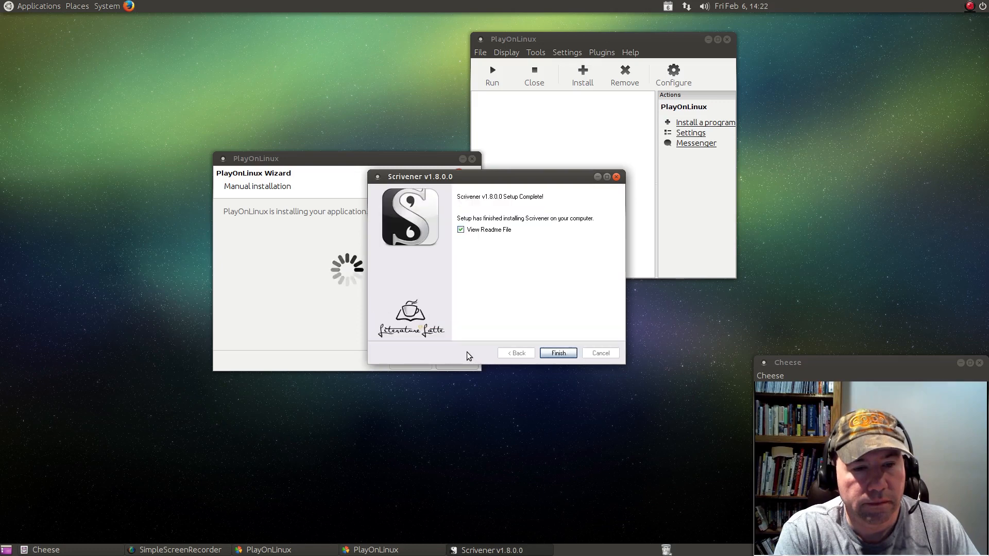
left_click(549, 355)
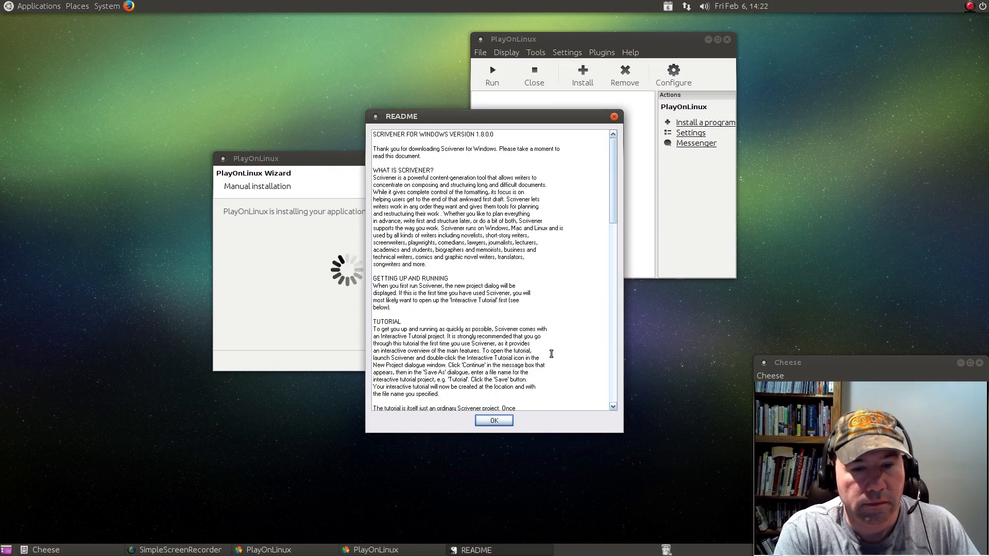
left_click(493, 420)
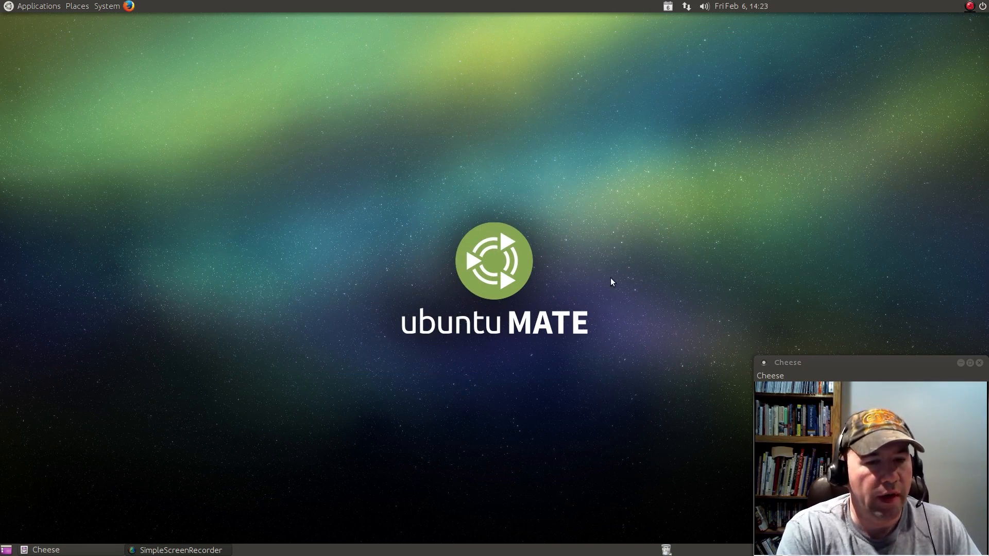
- Add Gplus-header.png from the Pictures folder as the desktop background and close the appearance preferences
right_click(343, 269)
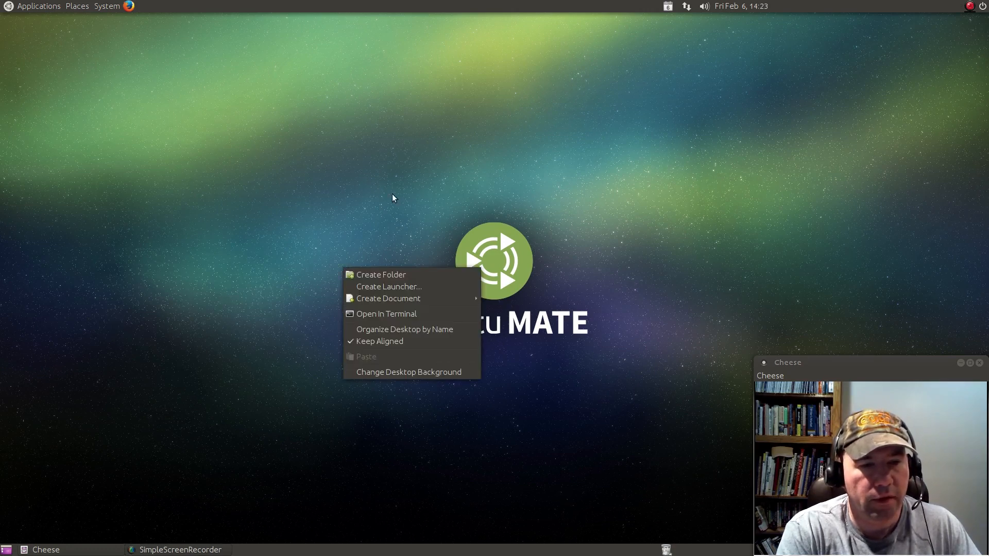
left_click(397, 369)
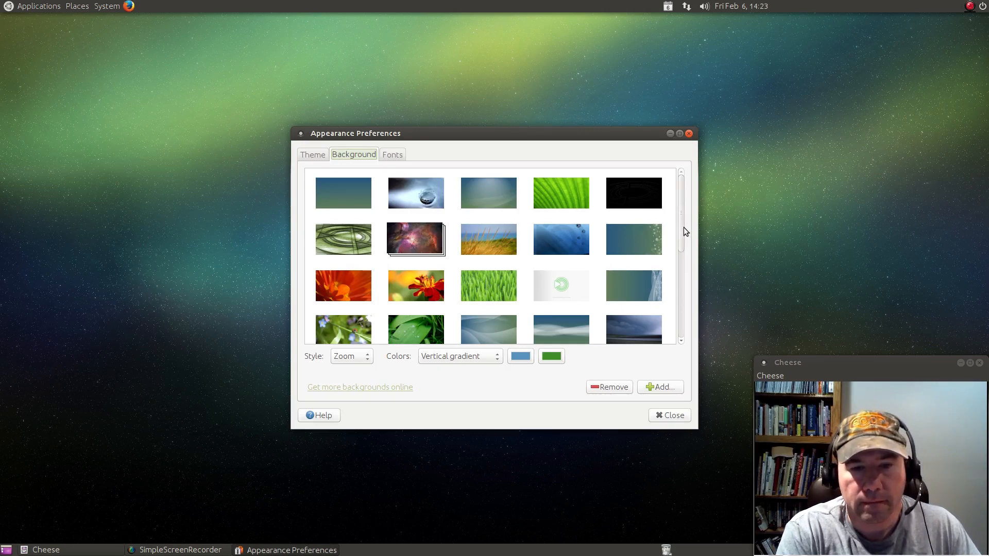
left_click_drag(682, 227, 678, 167)
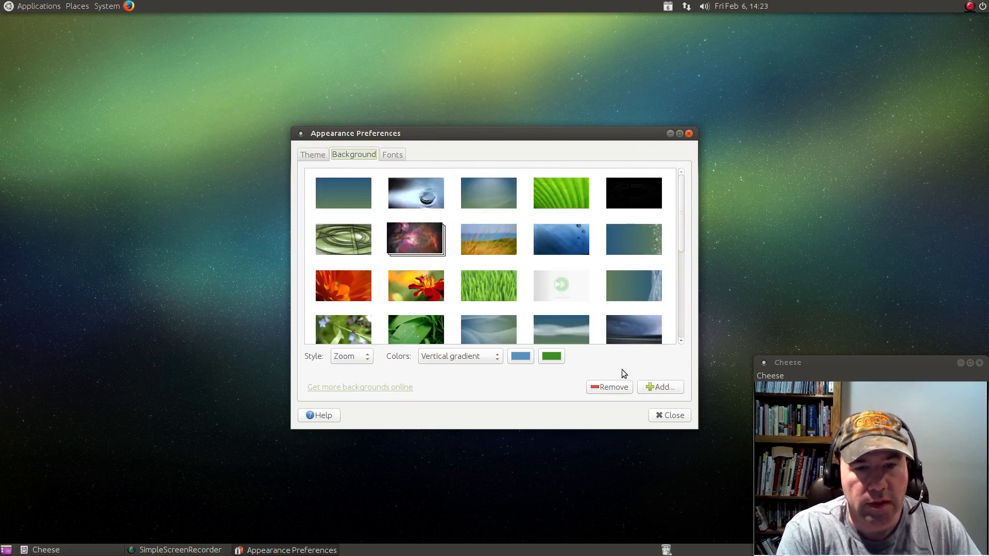
left_click(659, 387)
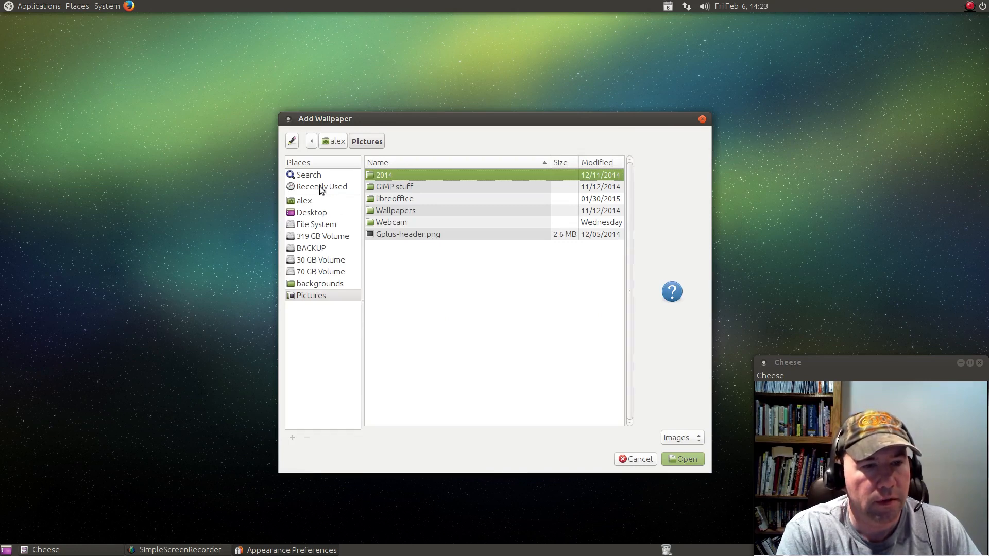
left_click(317, 202)
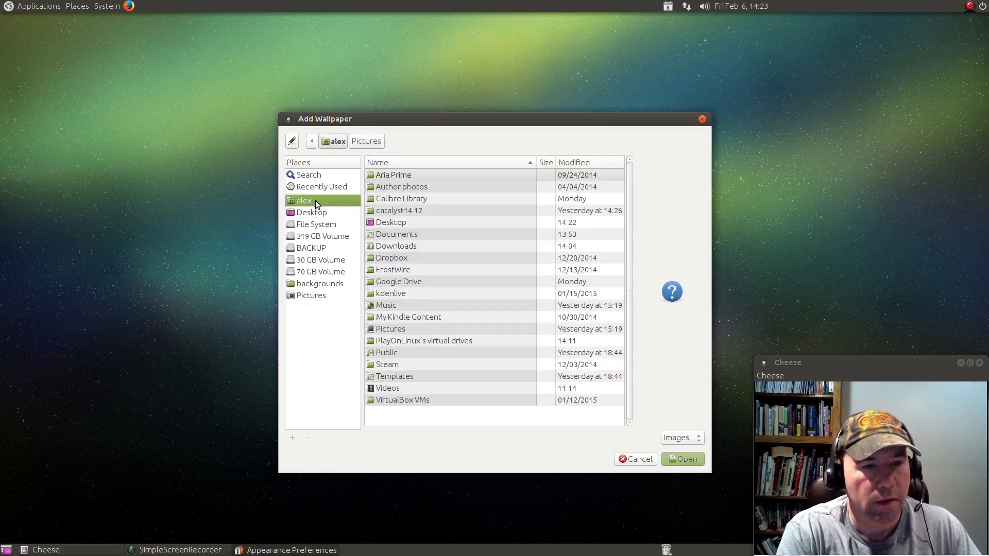
double_click(405, 328)
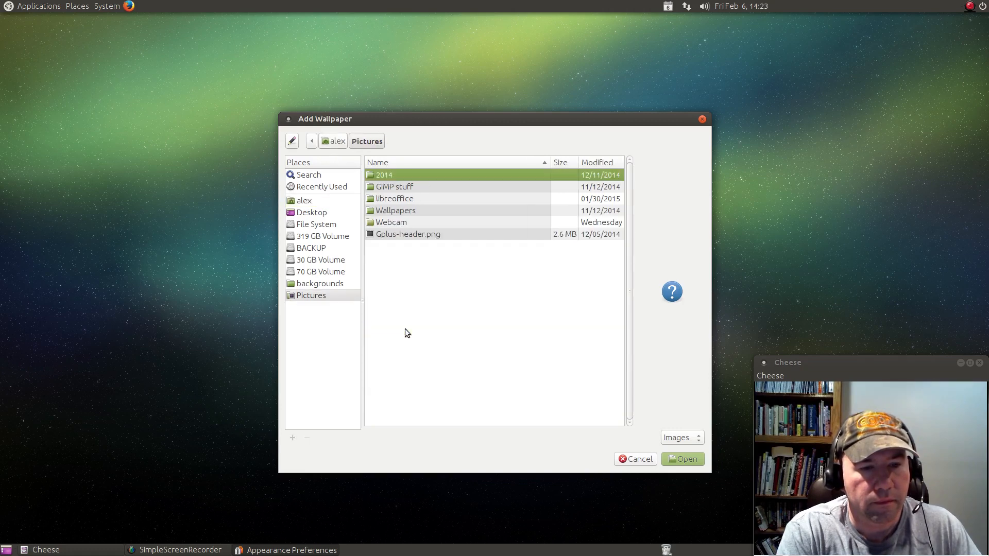
left_click(434, 237)
left_click(674, 459)
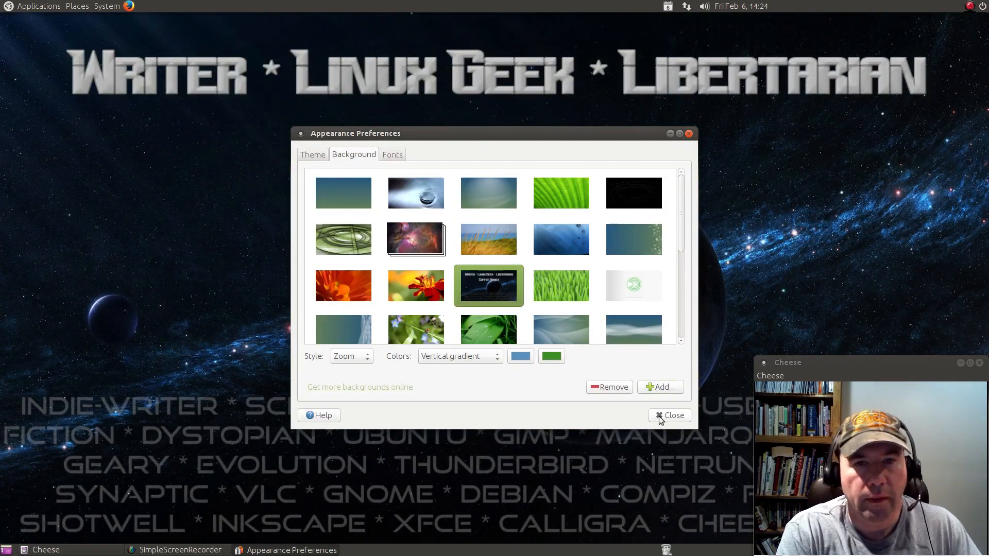
left_click(671, 415)
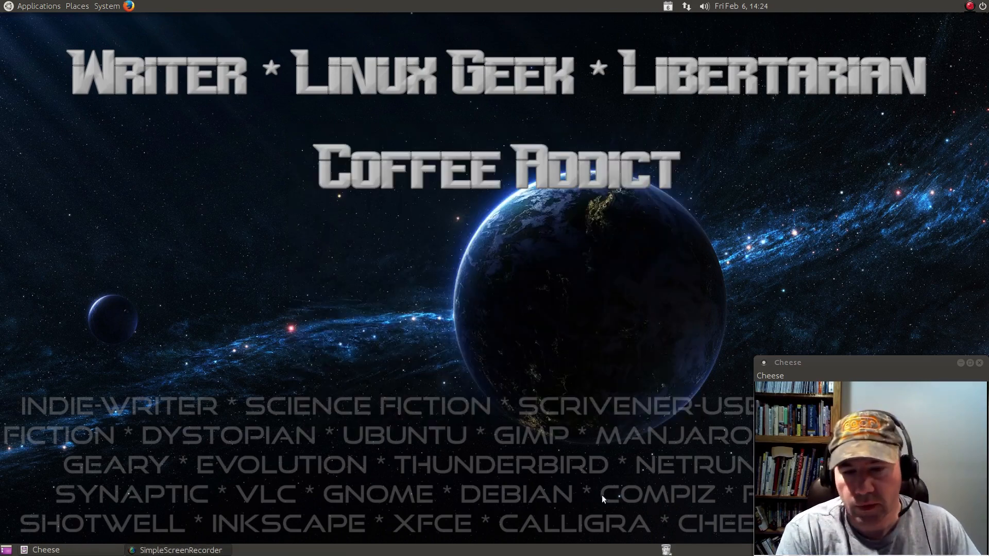
- Delete the desktop panel that holds the window list and the trash
right_click(542, 553)
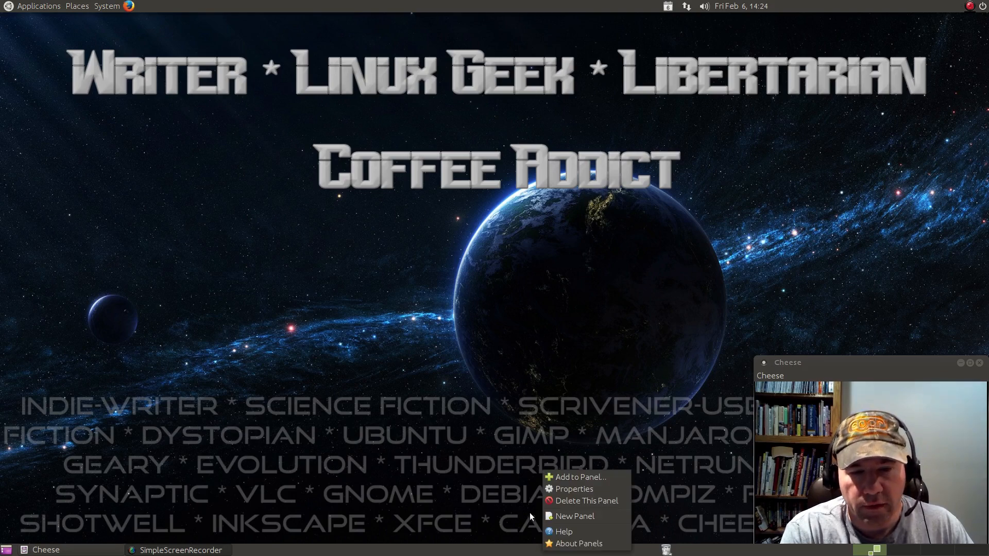
left_click(568, 503)
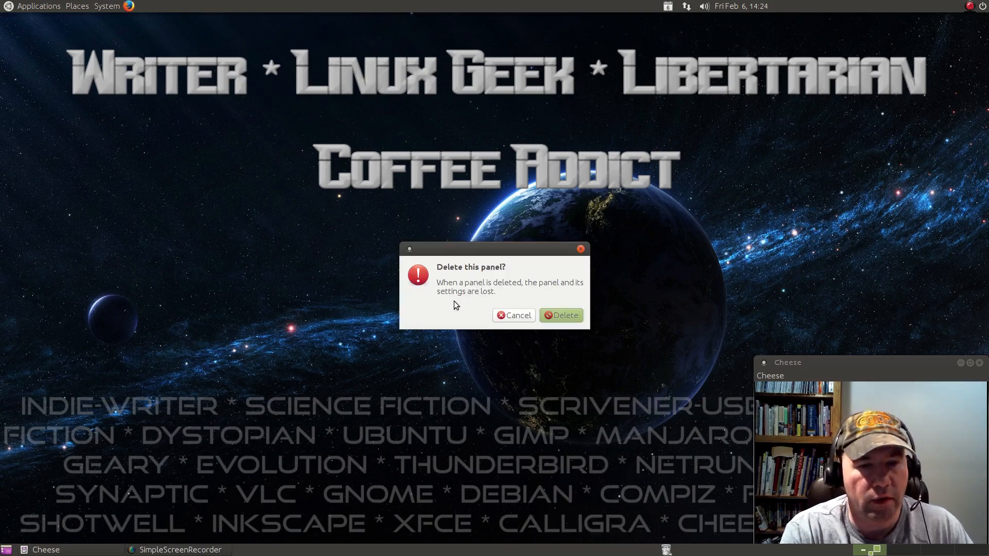
left_click(545, 314)
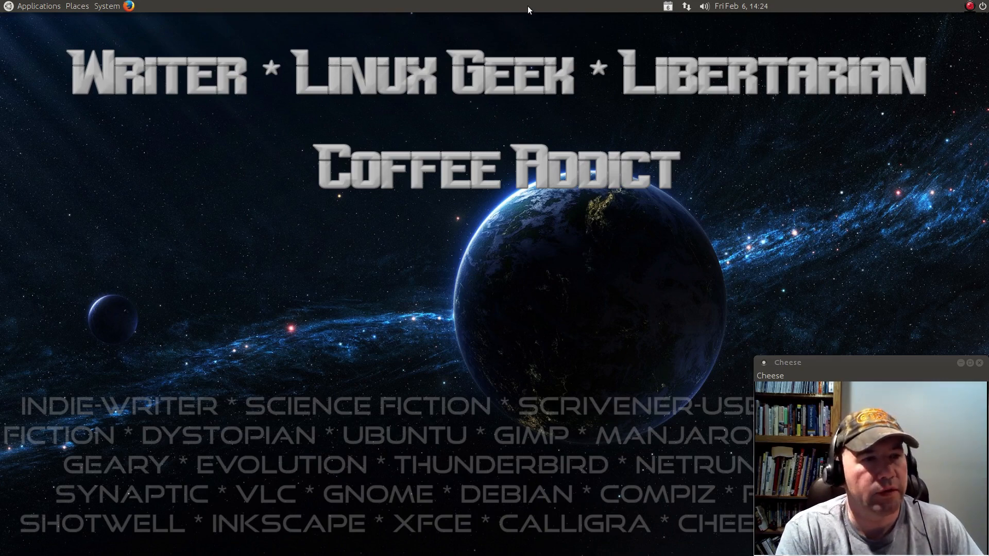
- Remove the Applications, Places and System menu bar and the Firefox launcher from the panel
right_click(42, 10)
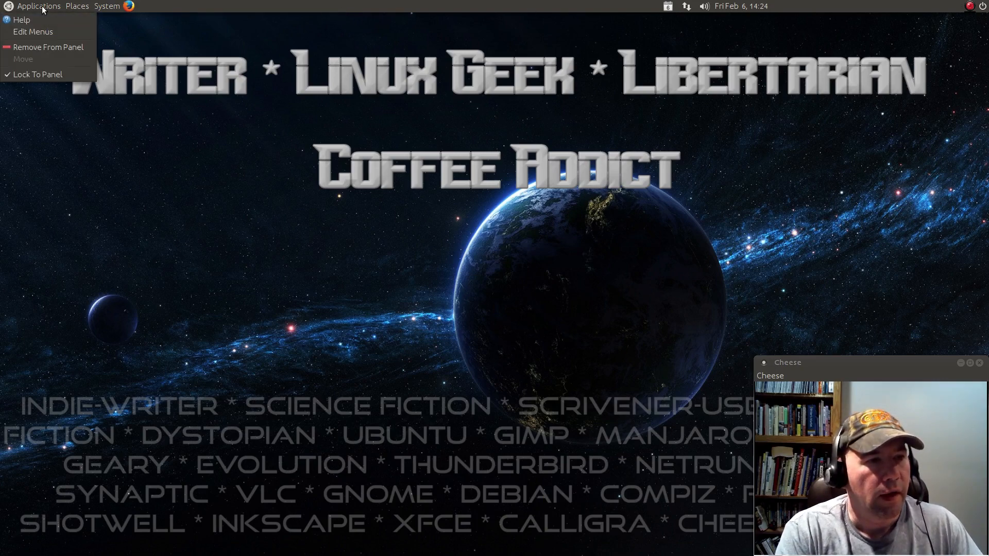
left_click(46, 47)
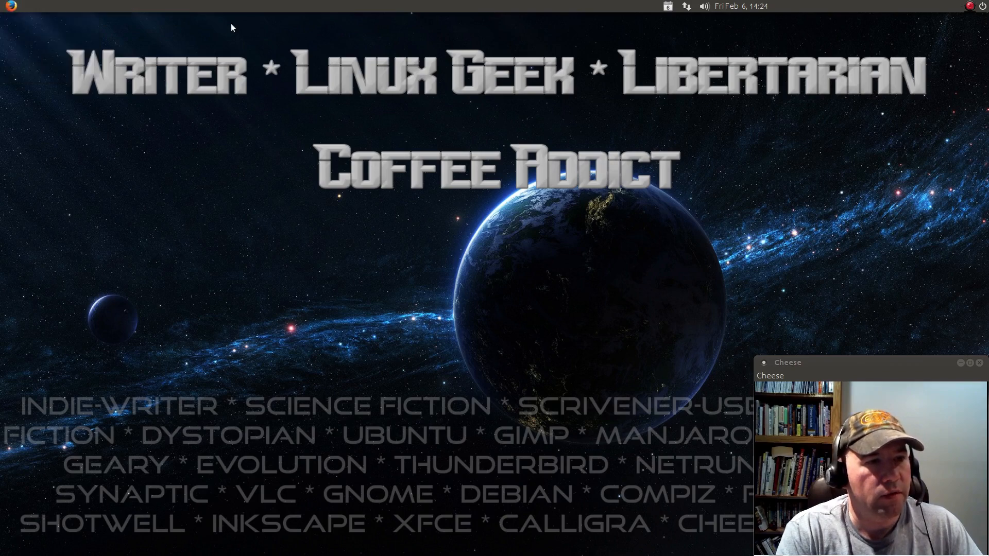
right_click(10, 12)
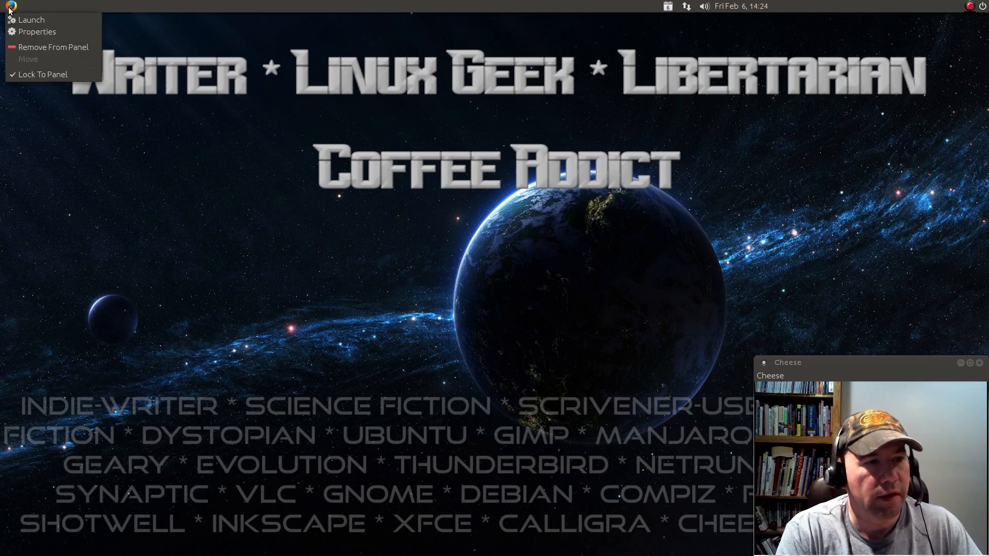
left_click(36, 46)
- Find the MATE Menu item by searching for "mate" and add it to the panel
right_click(149, 10)
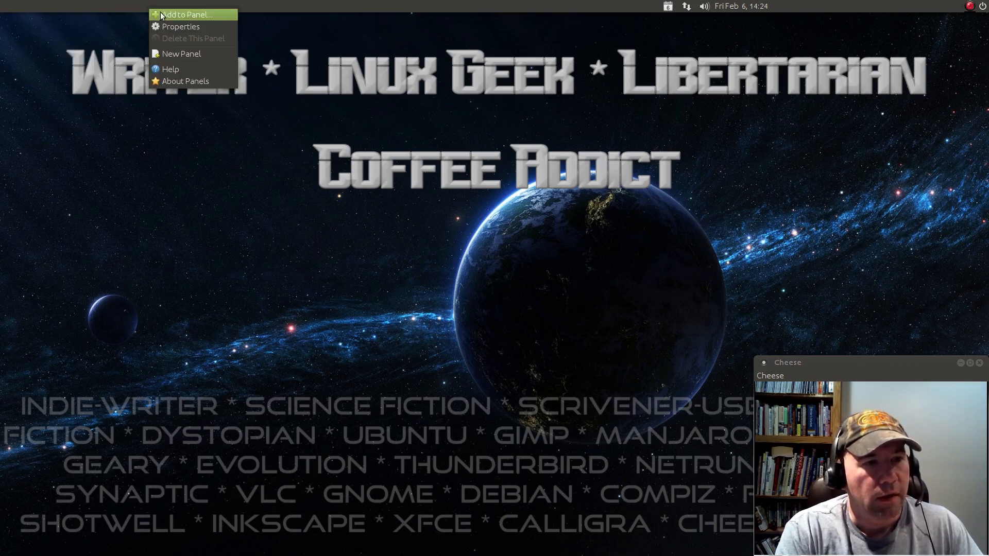
left_click(161, 15)
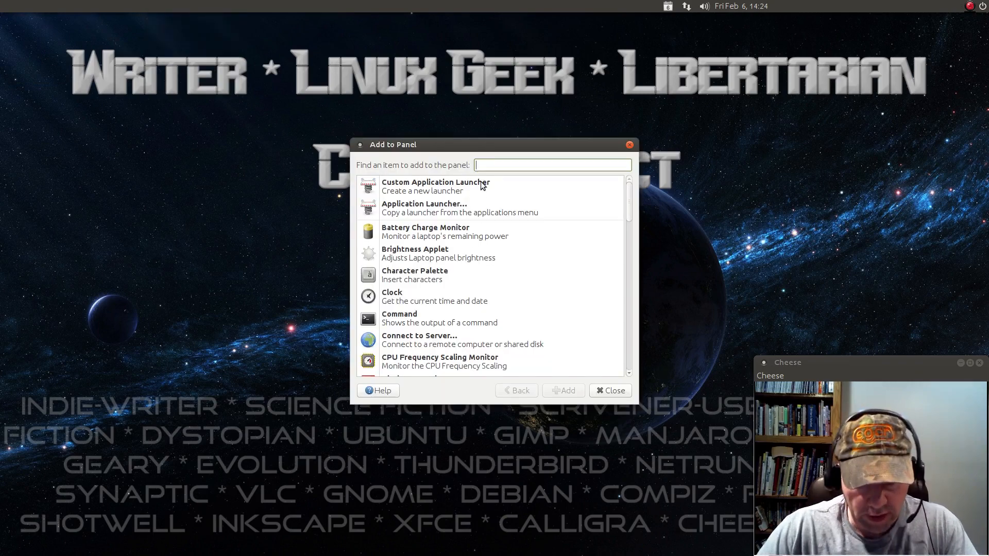
type("mate")
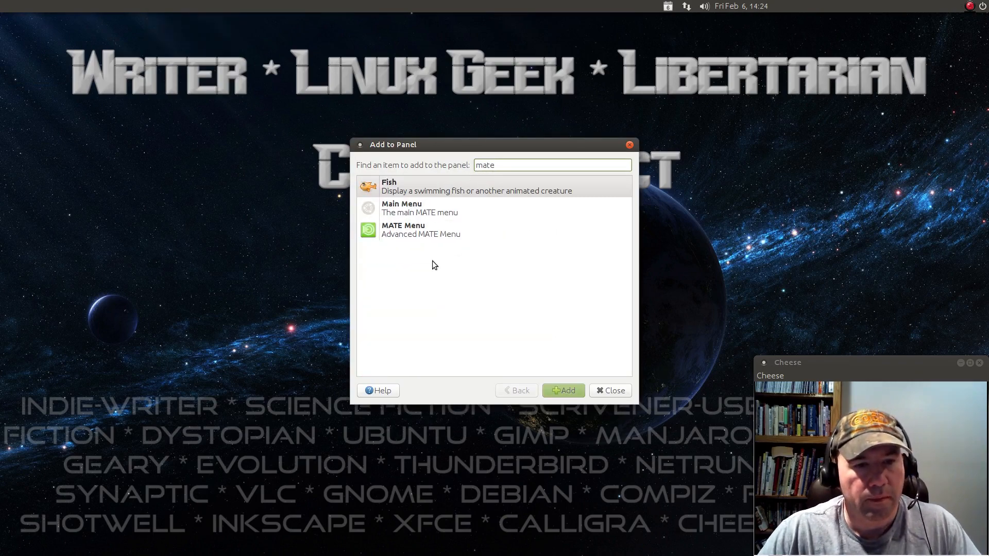
left_click(417, 234)
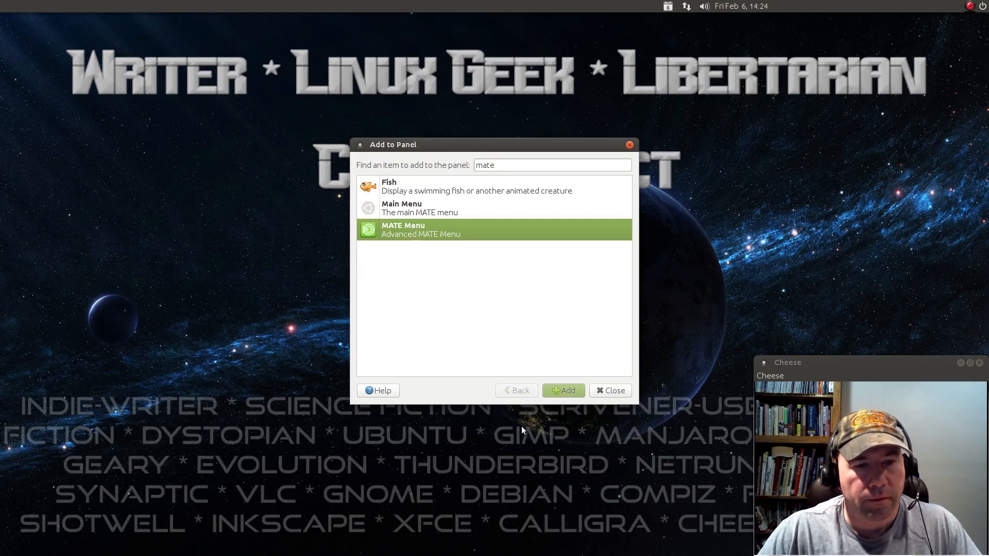
left_click(556, 393)
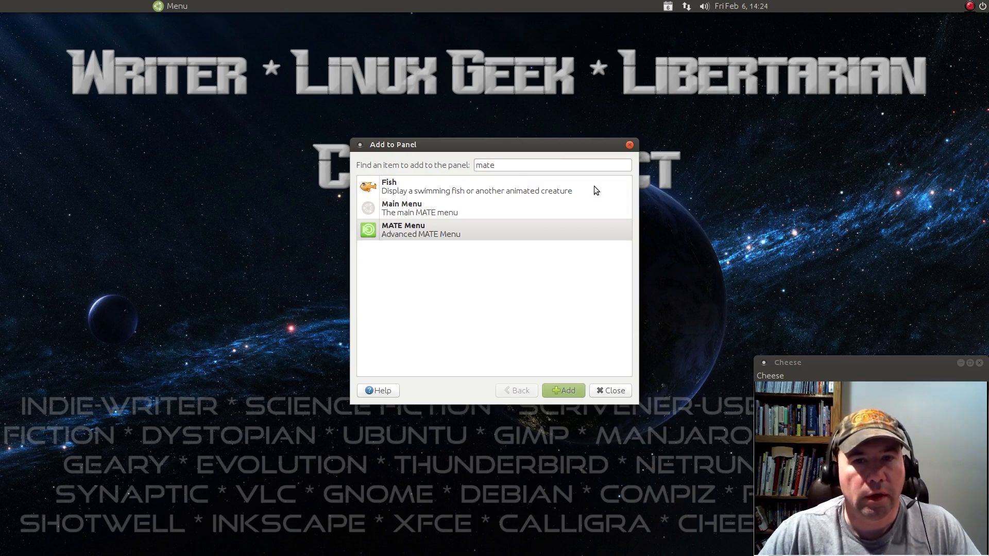
- Search the available panel items for "task" and clear the search again
double_click(497, 165)
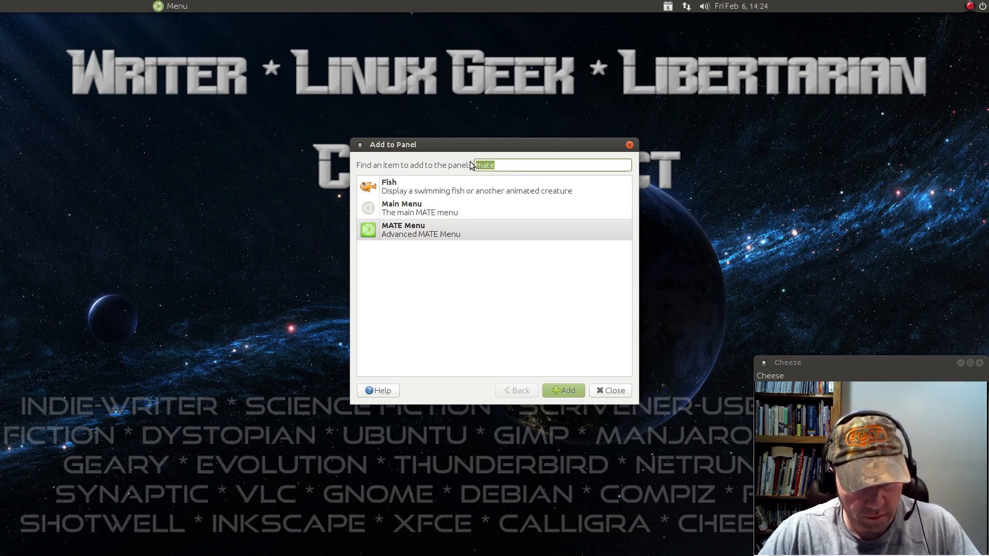
type("task")
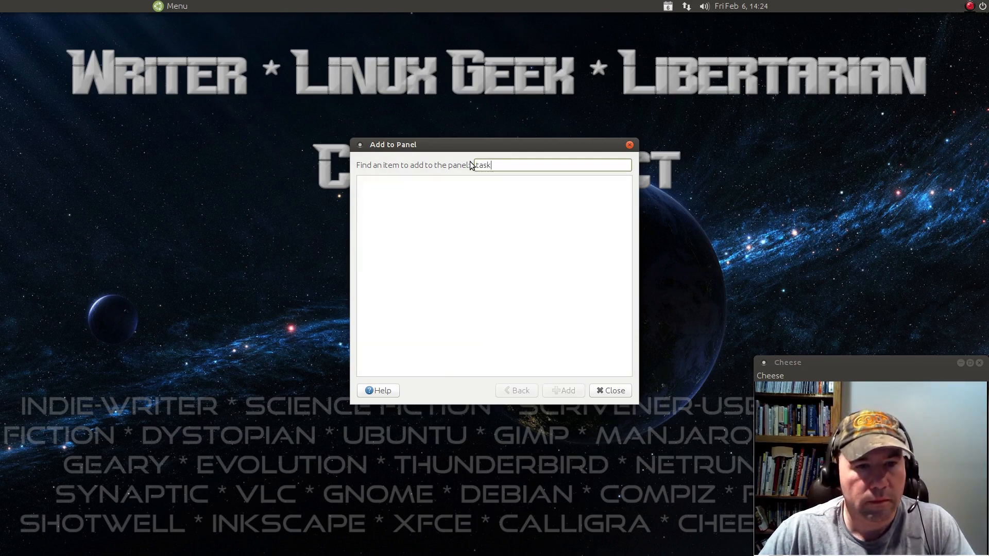
key("BackSpace")
key("BackSpace")
key("BackSpace")
key("BackSpace")
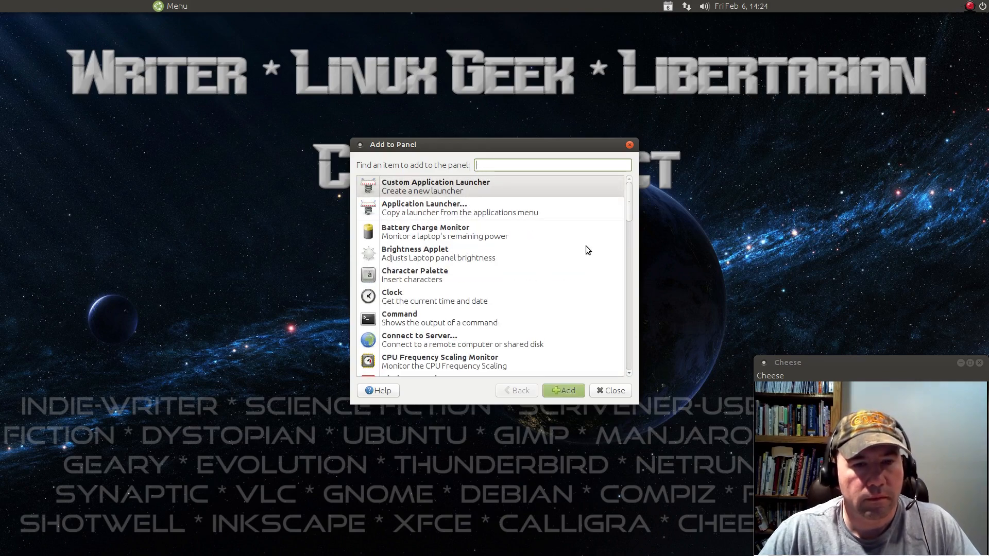
- Add the Window Selector to the panel and check its list of open windows
left_click_drag(627, 274, 628, 348)
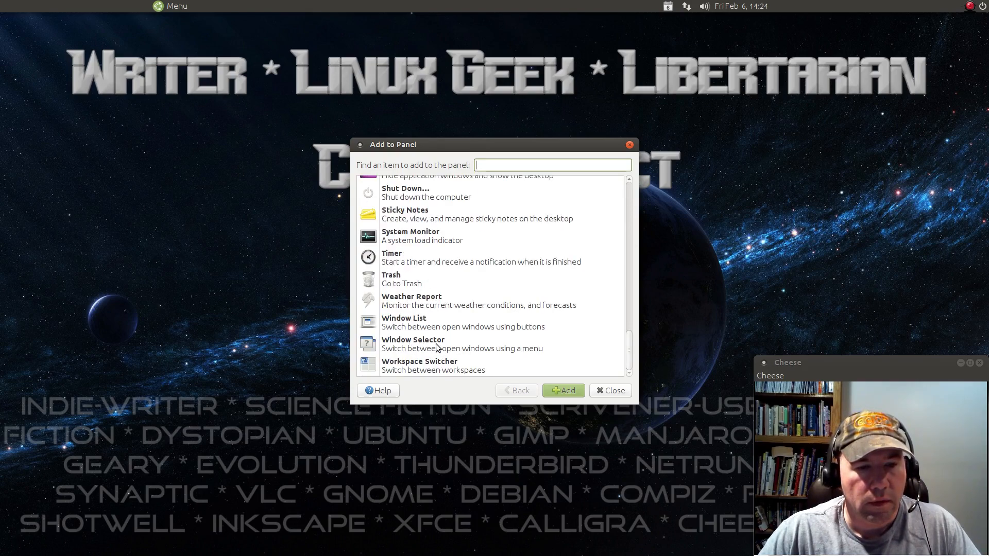
left_click(418, 344)
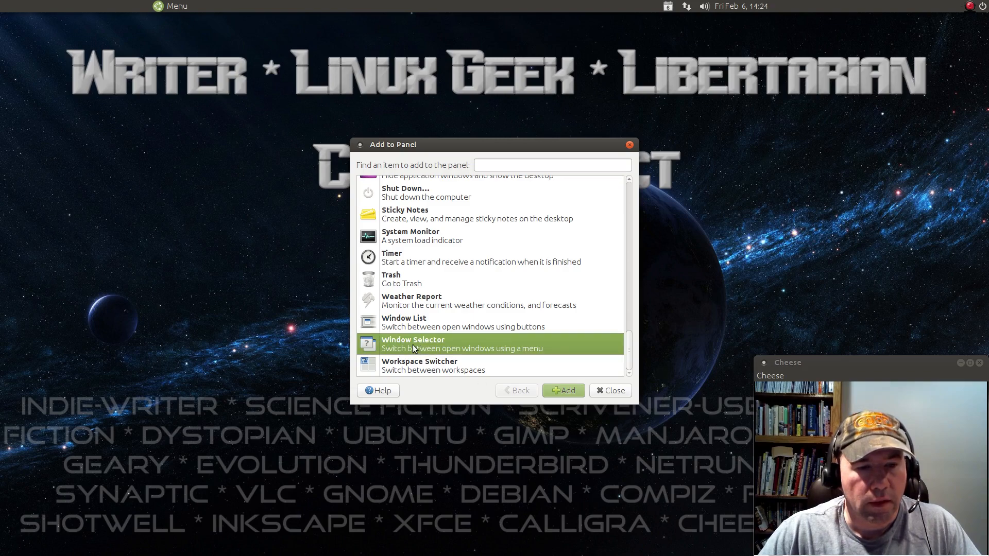
left_click(564, 391)
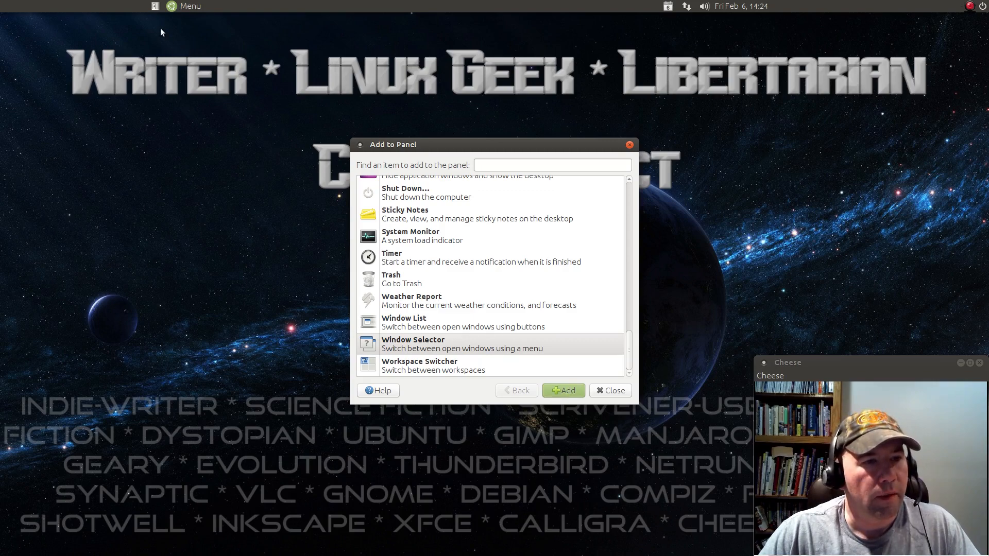
left_click(154, 8)
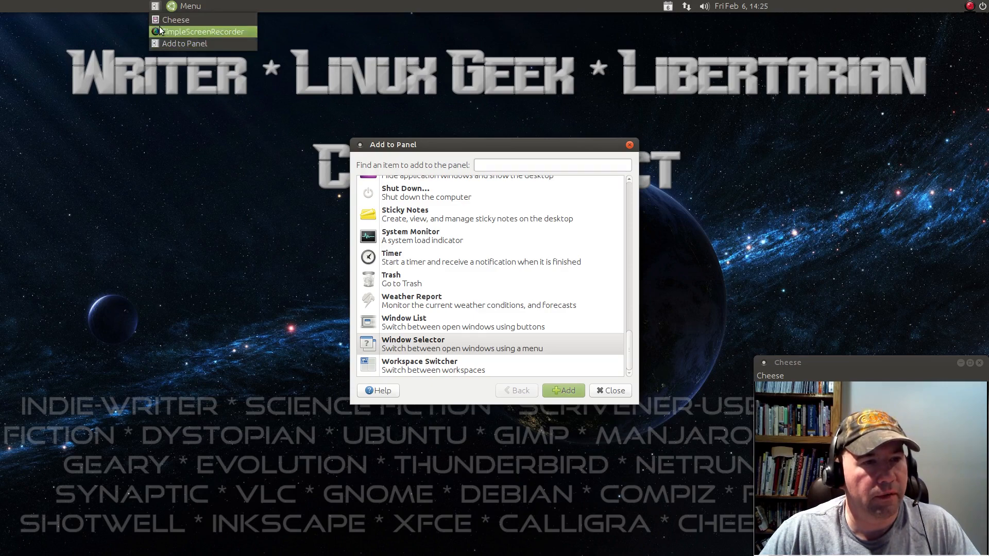
left_click(177, 79)
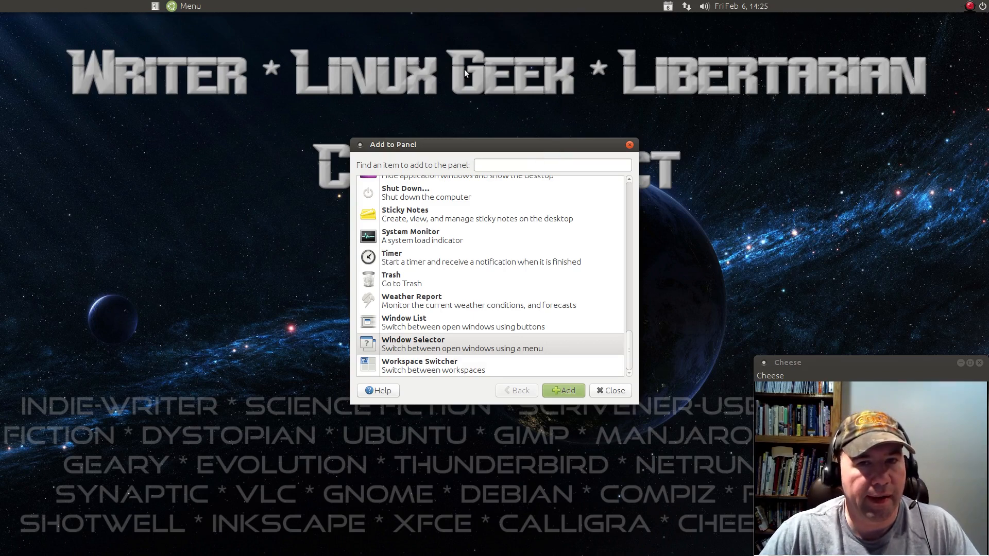
- Move the MATE Menu to the far left end of the panel
right_click(302, 8)
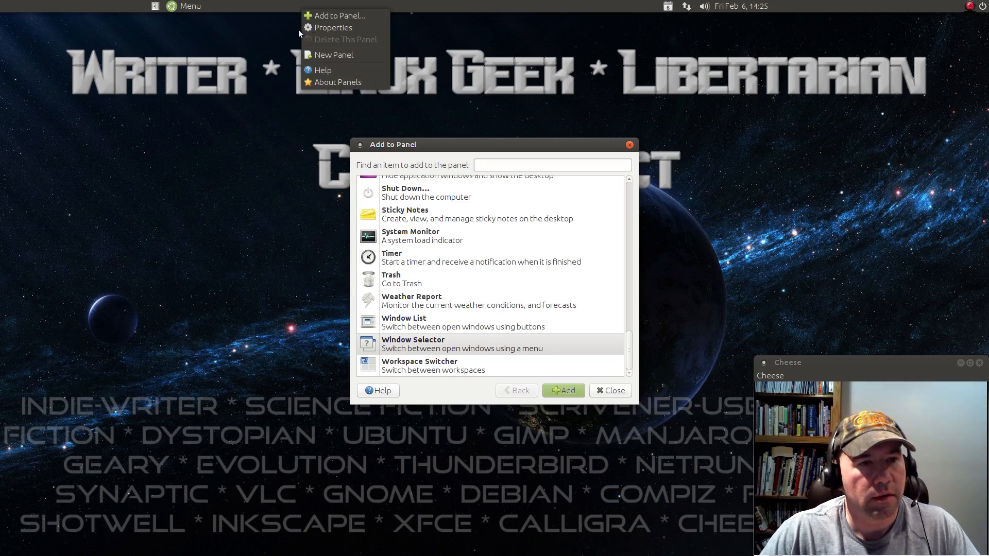
right_click(191, 8)
right_click(191, 8)
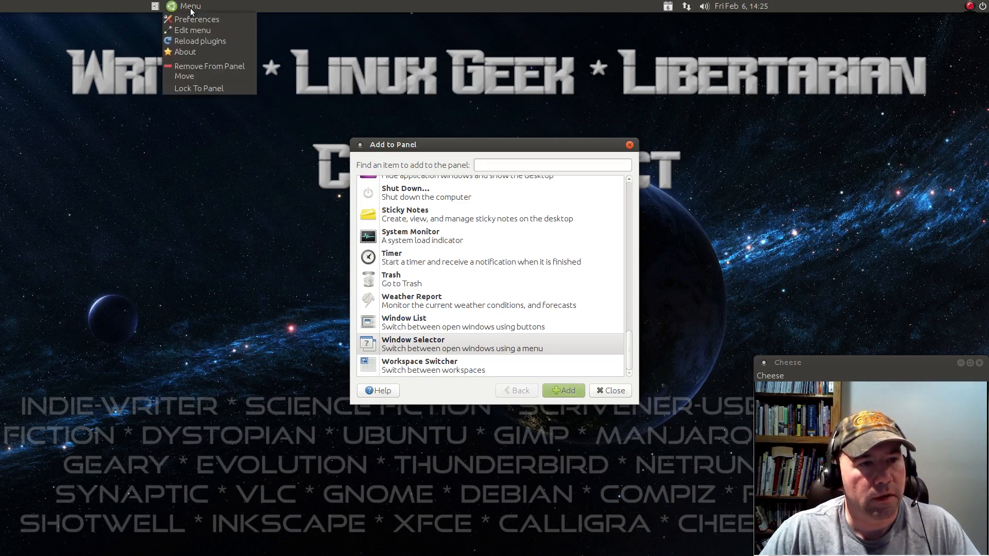
left_click(195, 75)
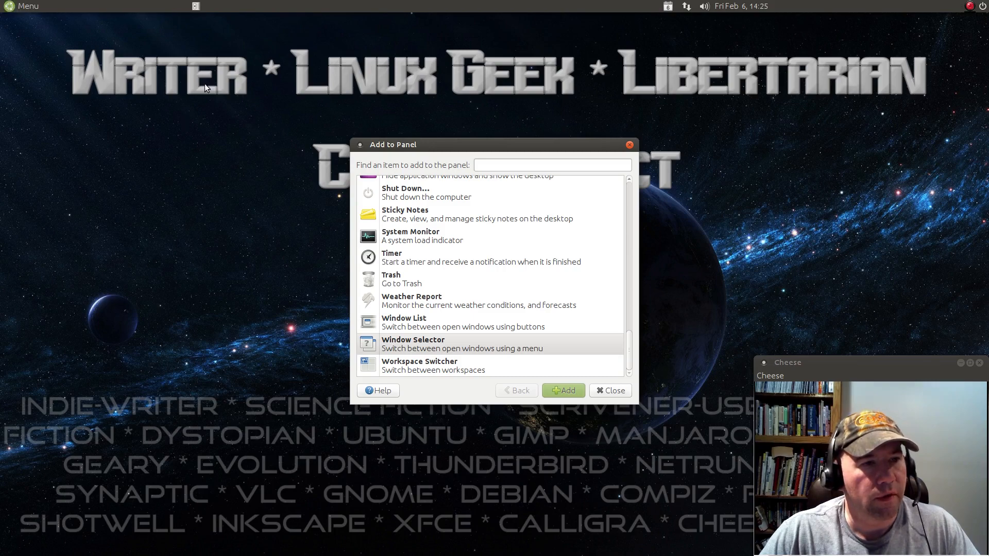
- Move the Window Selector along the panel to just right of the MATE Menu, leaving a small gap
right_click(198, 7)
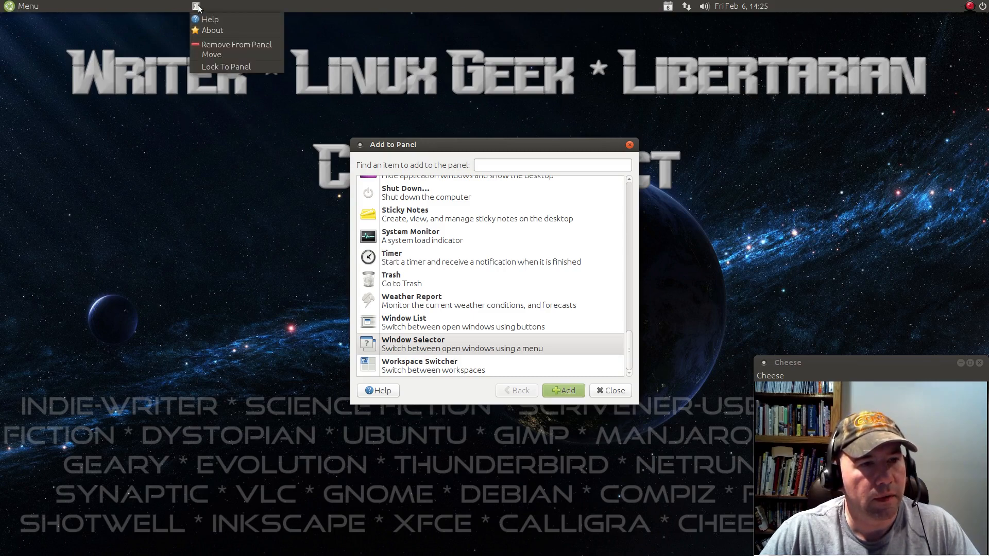
left_click(211, 54)
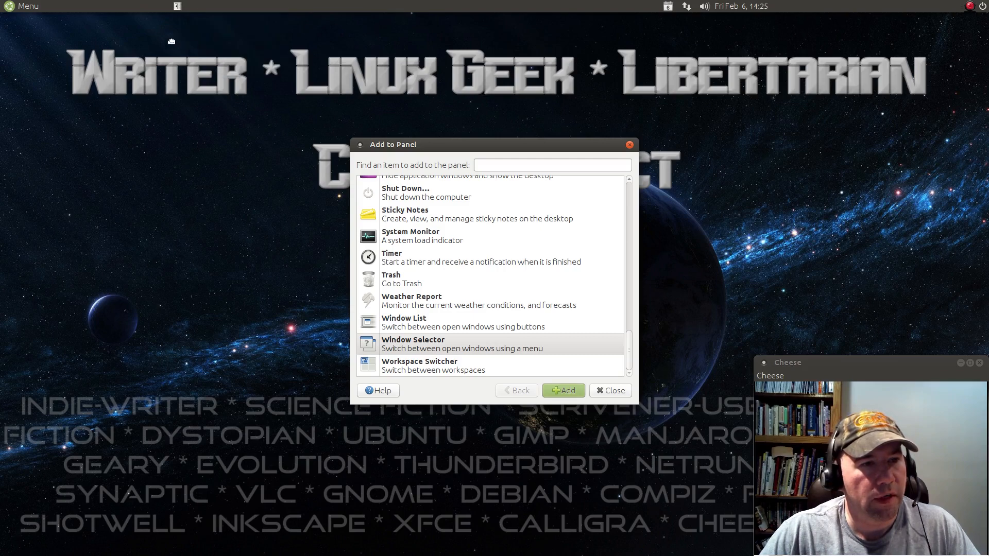
left_click(73, 24)
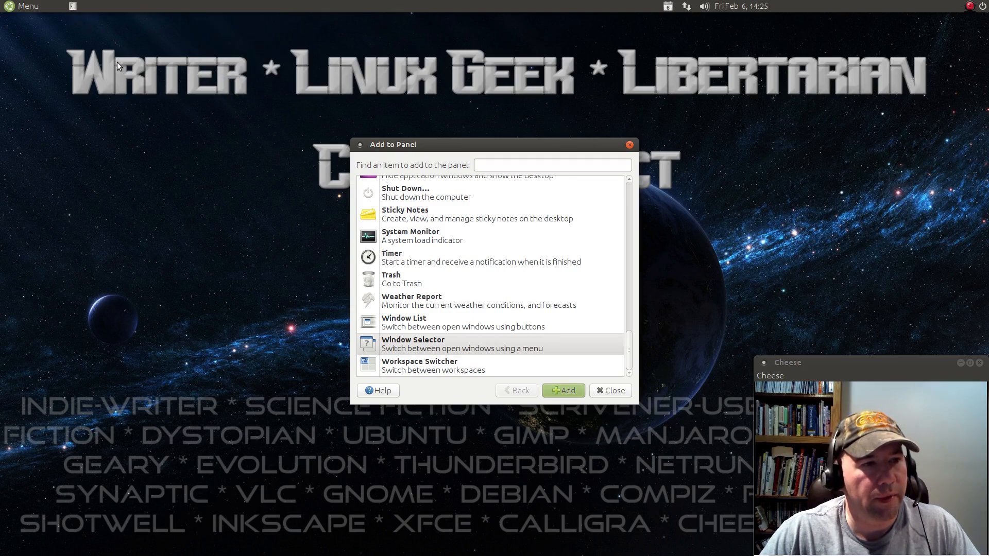
- Move the clock to the middle of the panel
right_click(730, 6)
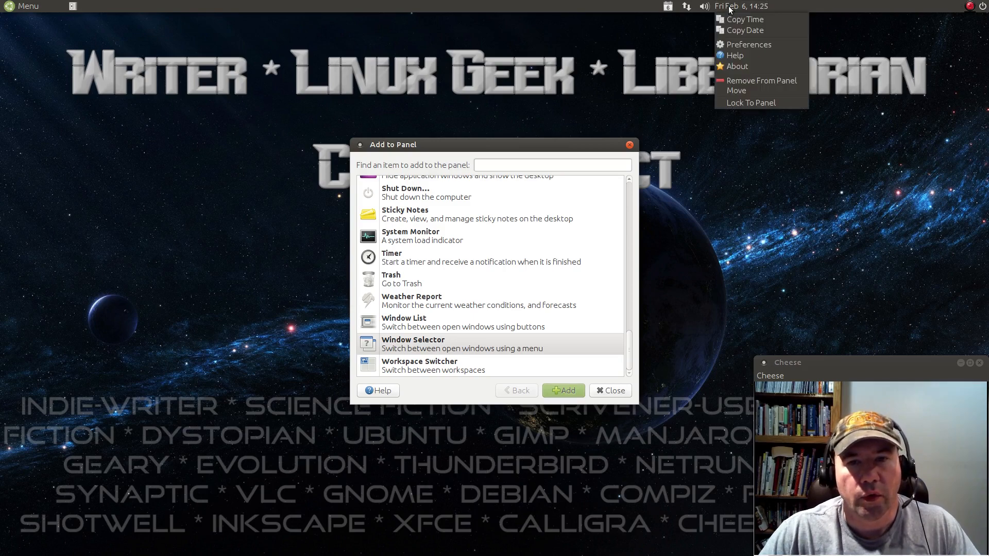
left_click(739, 91)
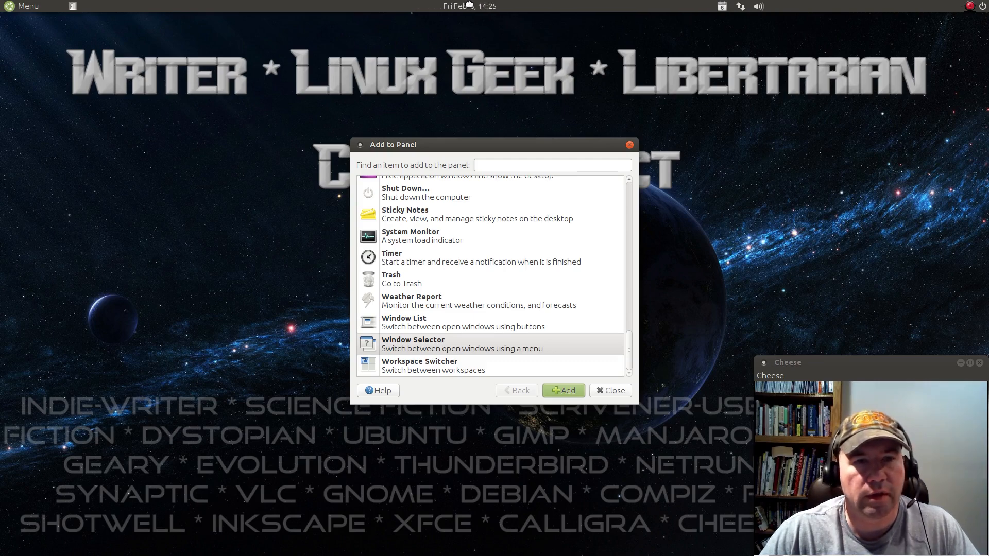
left_click(475, 5)
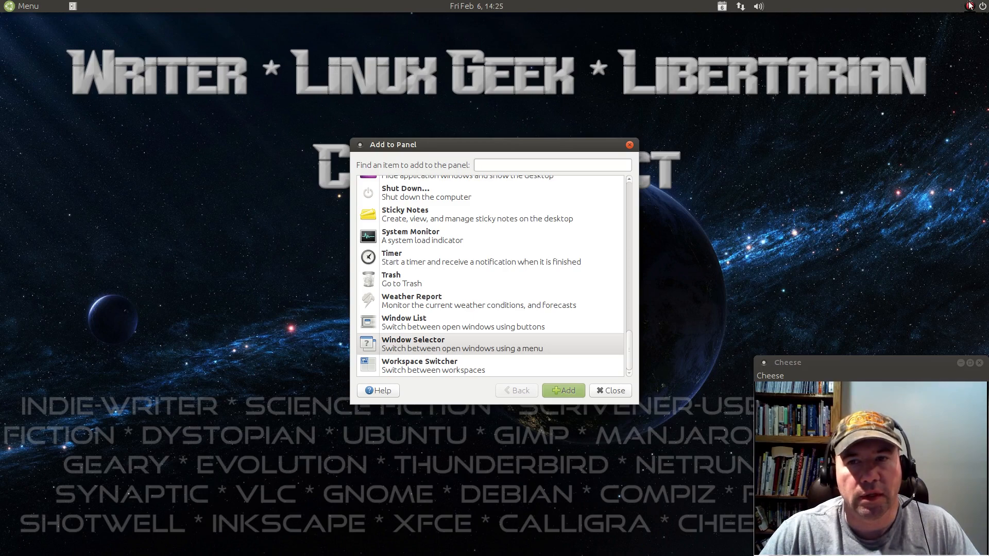
- Move the applet with the calendar, network and volume indicators to the panel's right end, beside the recorder icon
right_click(760, 7)
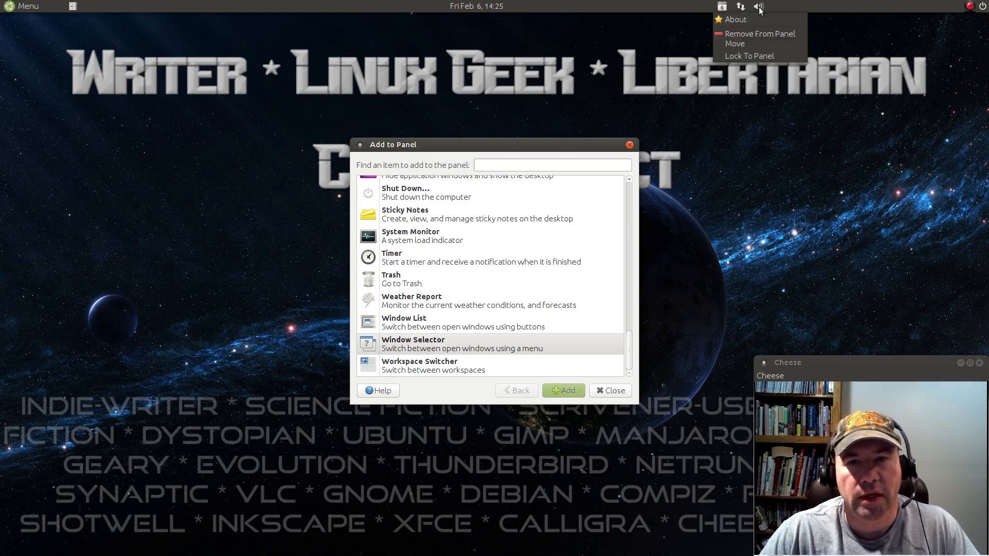
left_click(735, 43)
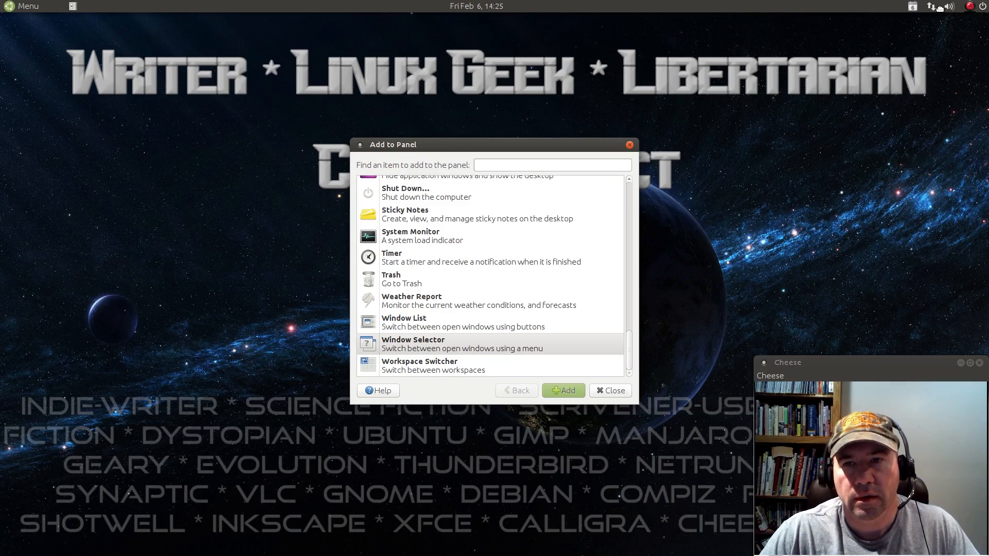
left_click(941, 7)
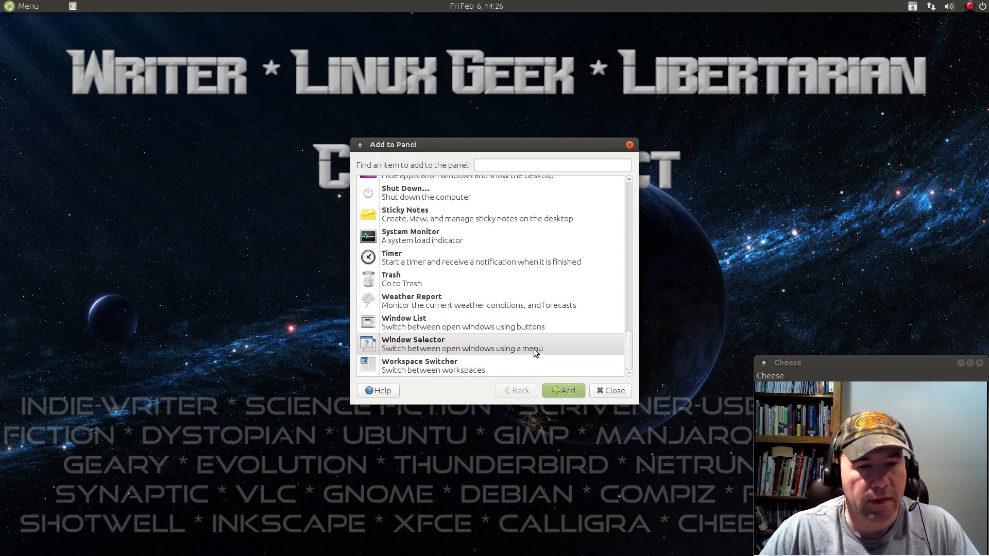
- Look through the whole list of items that can be added to the panel for further useful applets
scroll(531, 330, "up", 5)
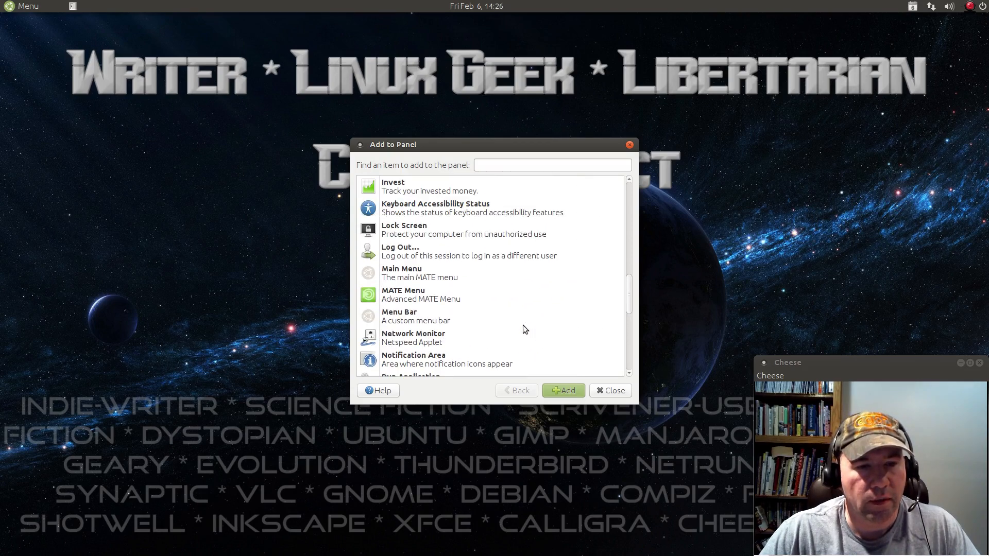
scroll(523, 327, "up", 6)
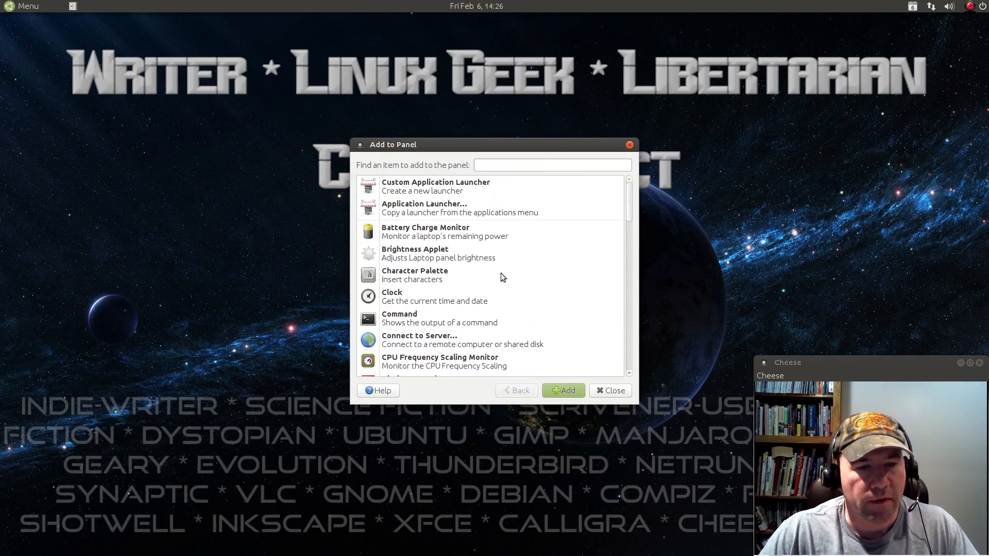
scroll(526, 287, "down", 2)
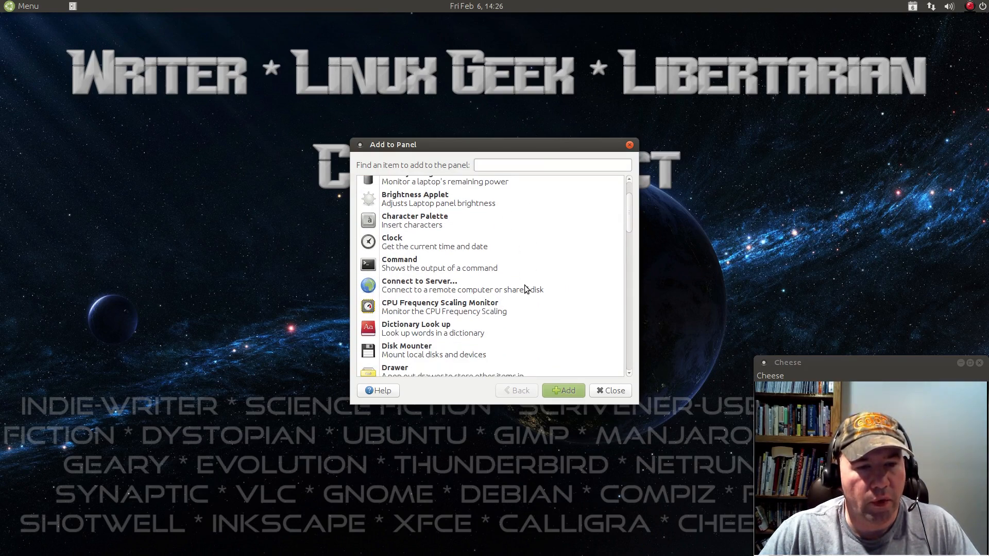
scroll(526, 288, "down", 14)
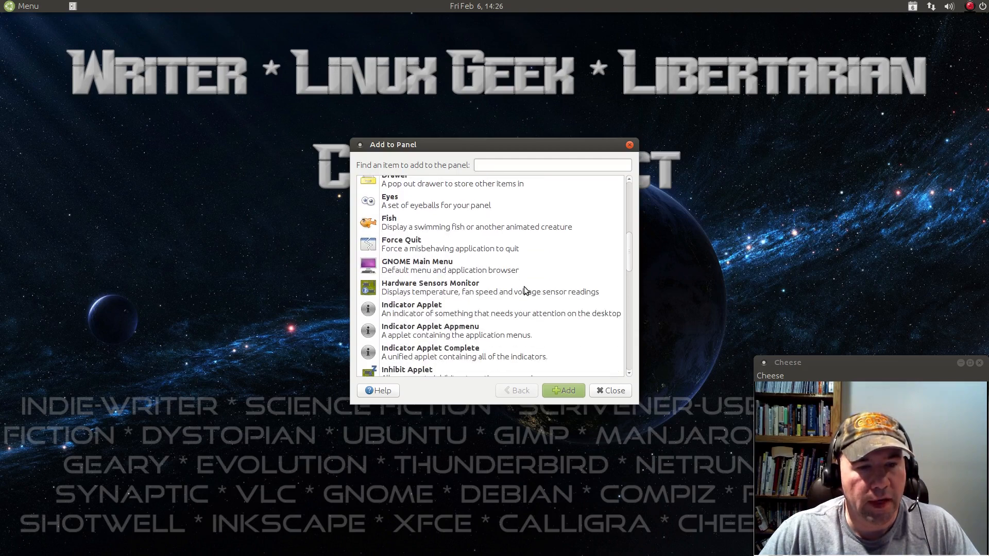
scroll(524, 288, "down", 7)
scroll(523, 289, "up", 13)
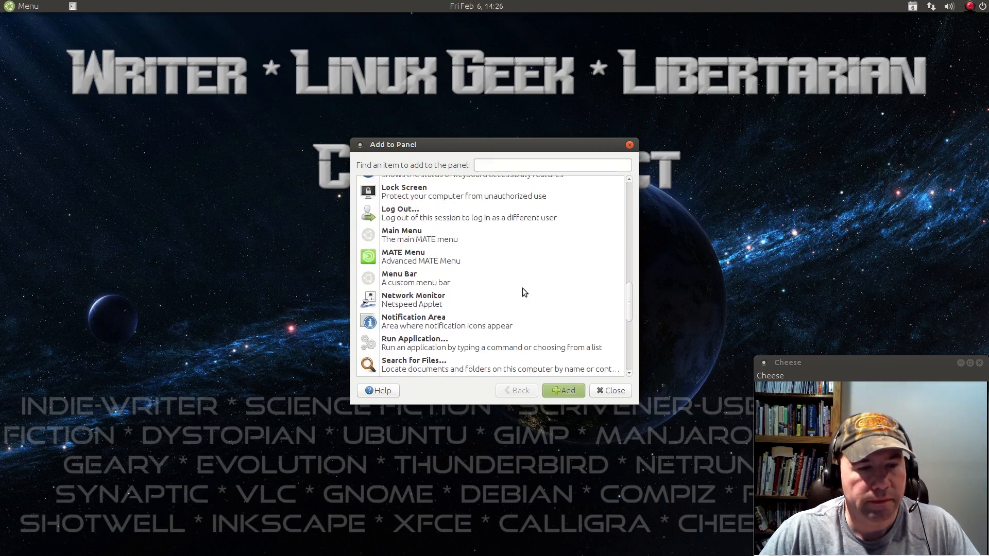
scroll(521, 288, "up", 10)
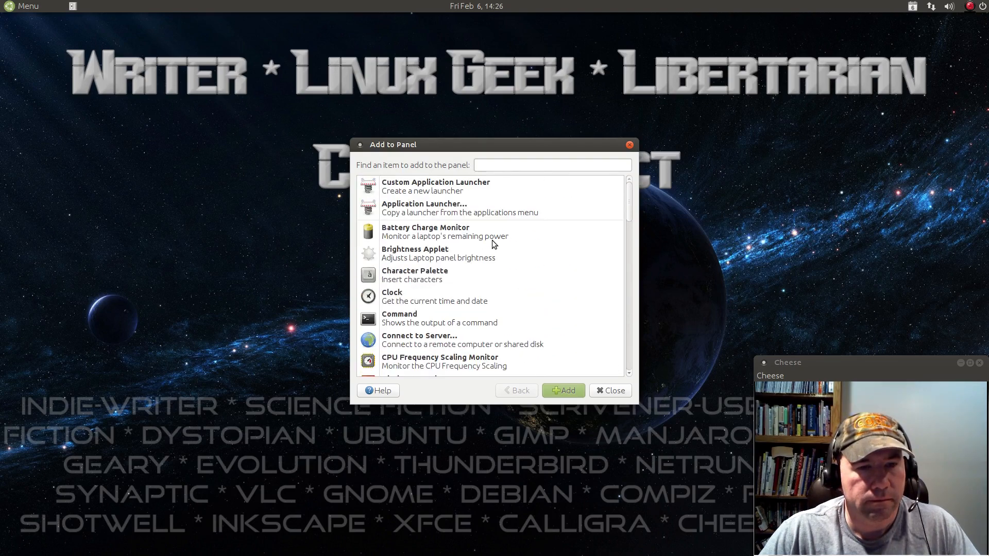
scroll(493, 246, "down", 4)
scroll(493, 249, "down", 6)
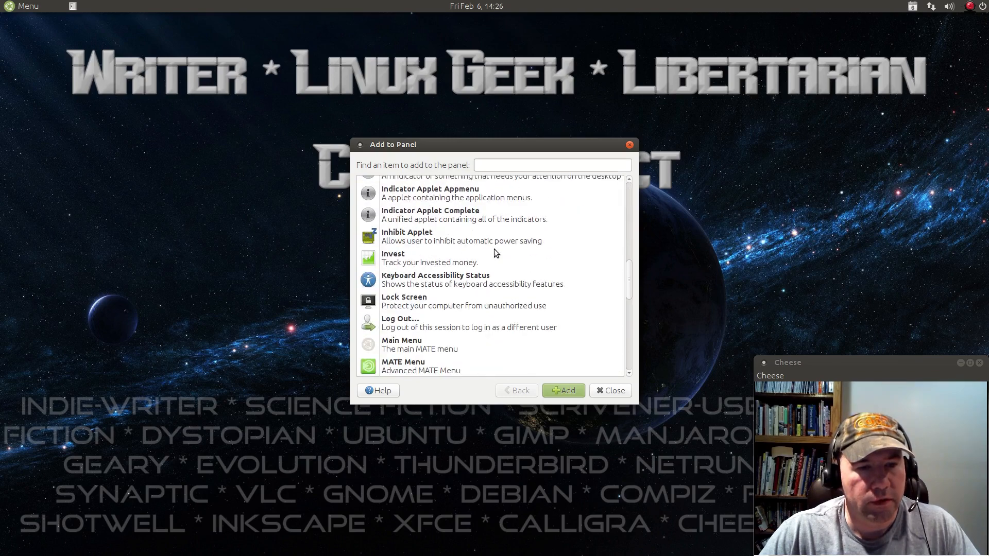
scroll(494, 249, "up", 5)
scroll(494, 249, "up", 8)
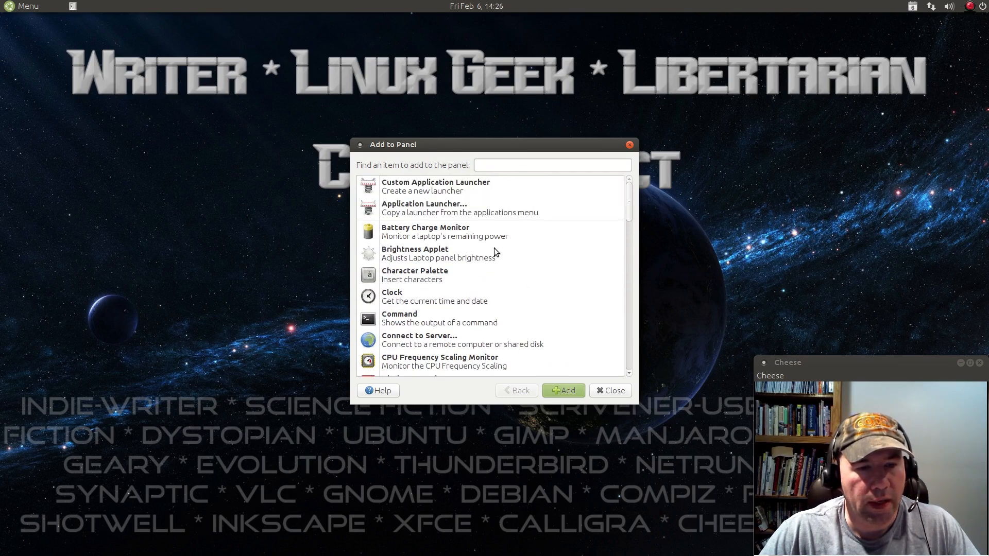
scroll(493, 248, "down", 2)
scroll(493, 248, "down", 8)
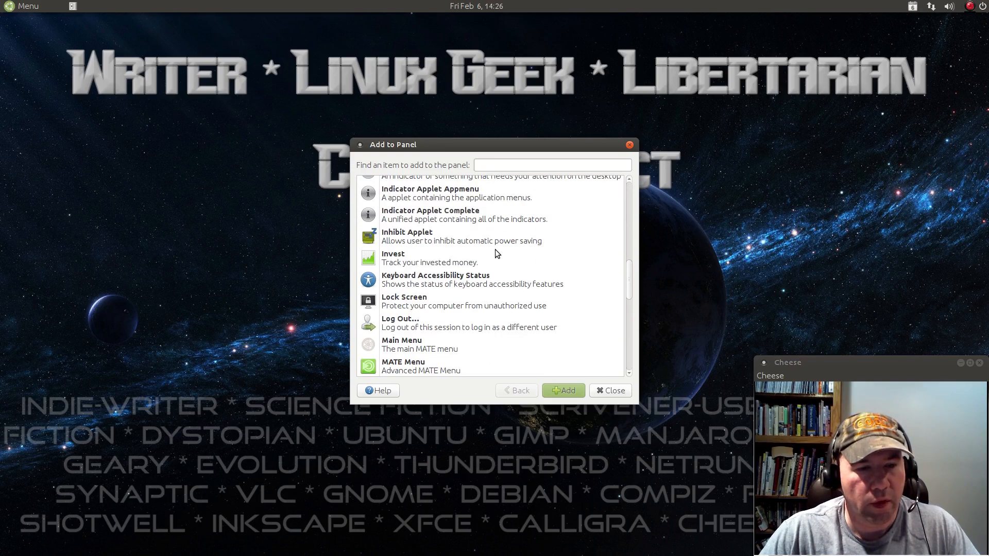
- Add the Search for Files item to the panel and close the Add to Panel dialog
scroll(525, 255, "down", 8)
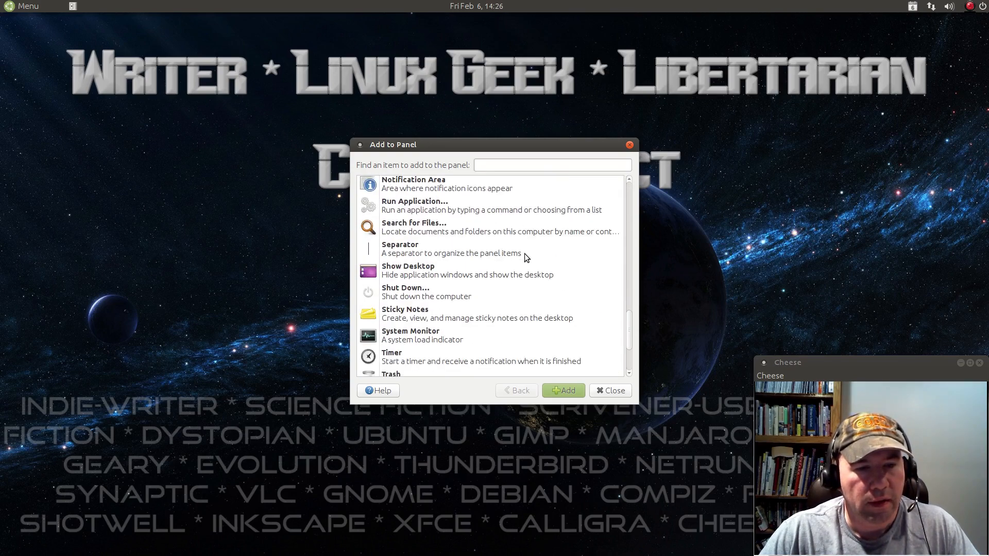
scroll(525, 256, "up", 3)
scroll(526, 256, "down", 6)
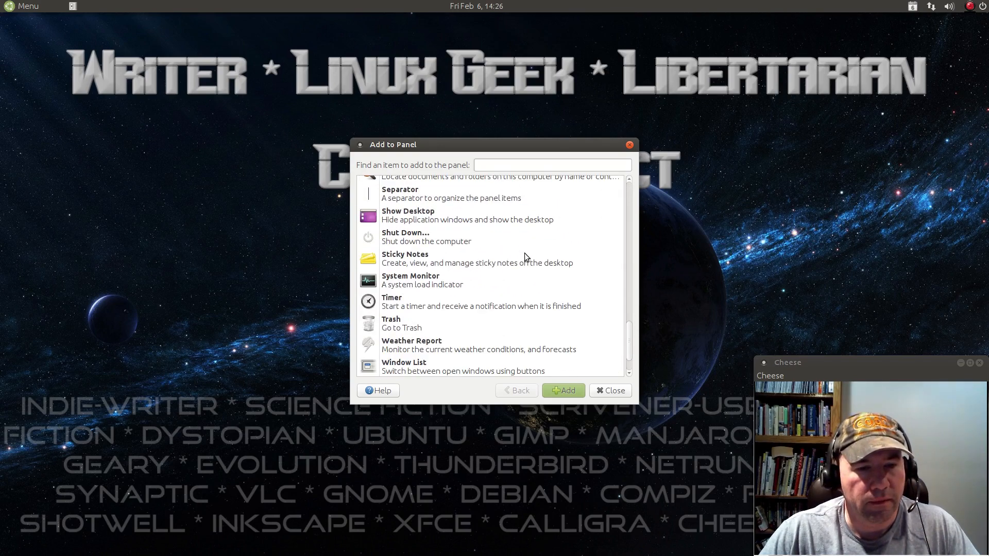
scroll(525, 252, "up", 3)
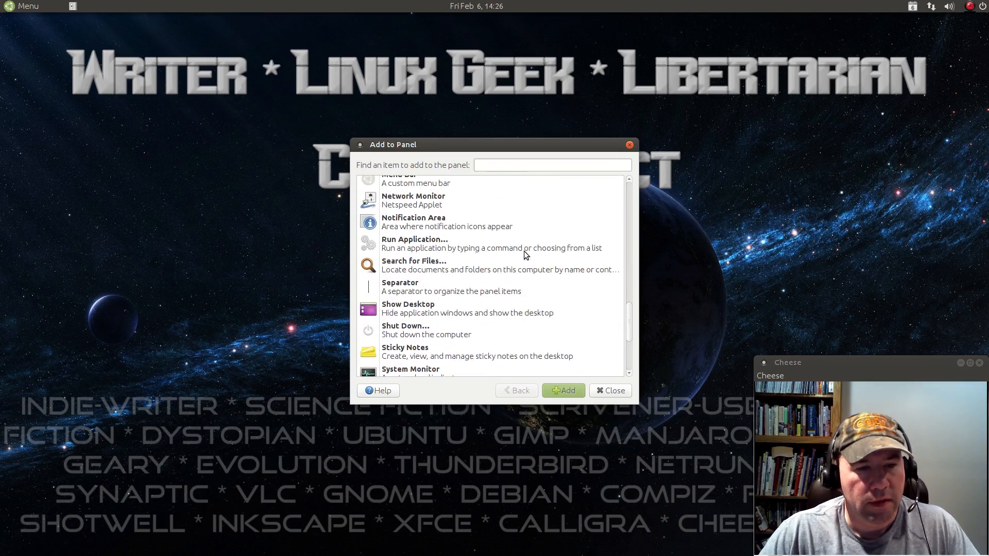
left_click(401, 265)
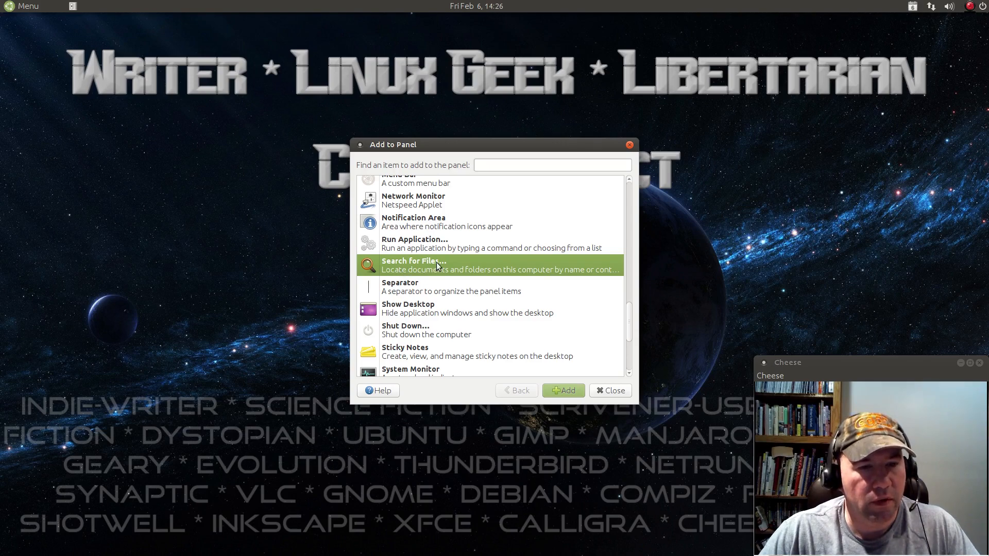
left_click(563, 391)
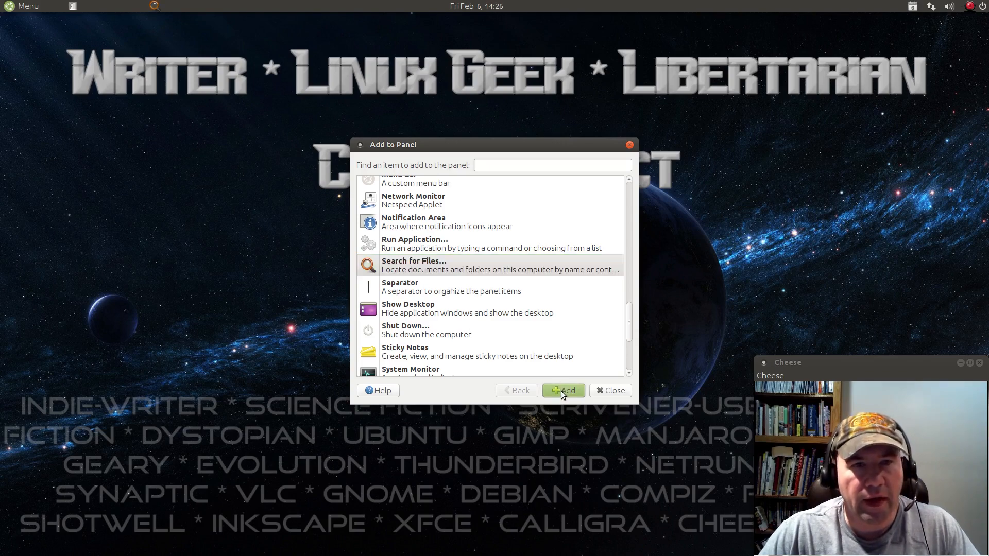
left_click(629, 146)
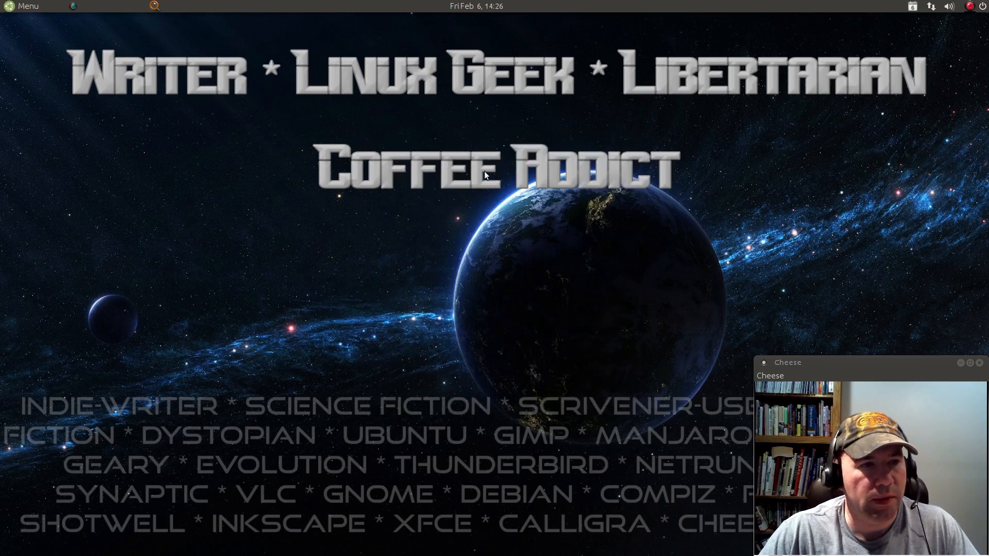
- Move the Search for Files icon along the panel to just before the calendar indicator, and test it by opening and closing its search window
right_click(153, 9)
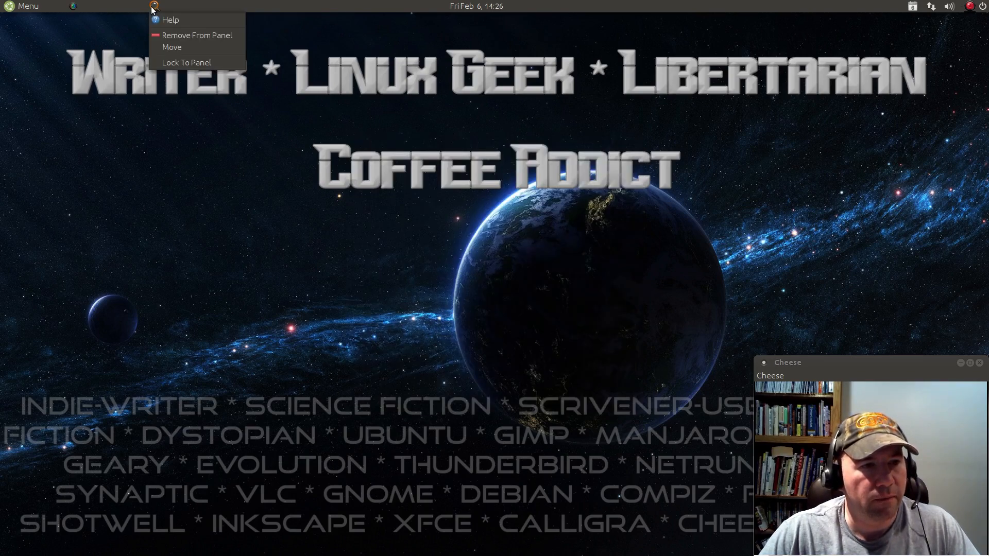
left_click(166, 46)
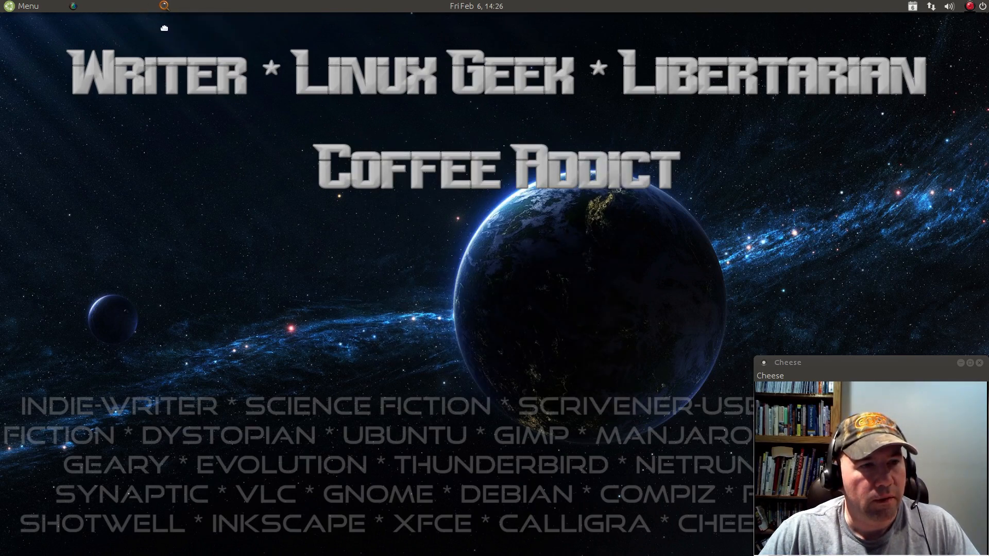
left_click(891, 46)
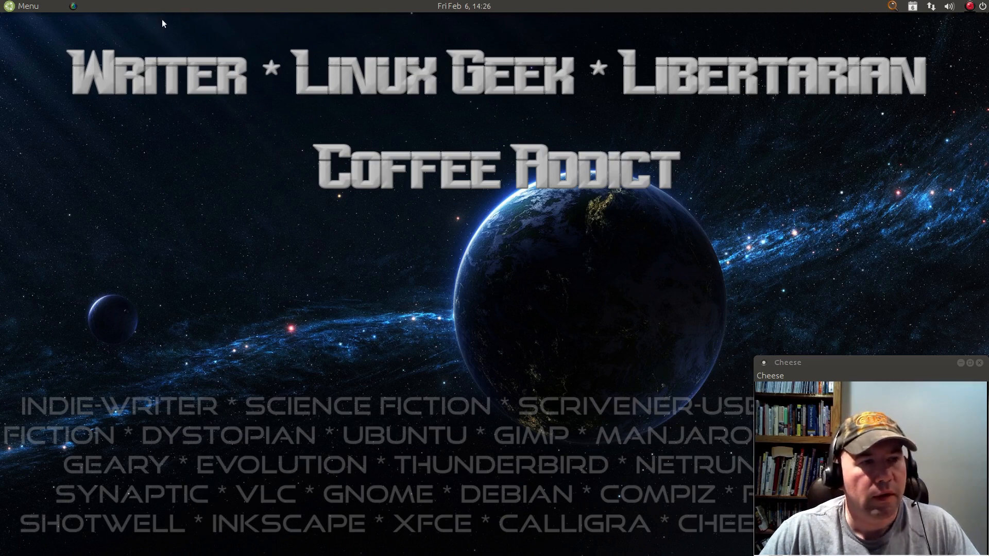
left_click(892, 6)
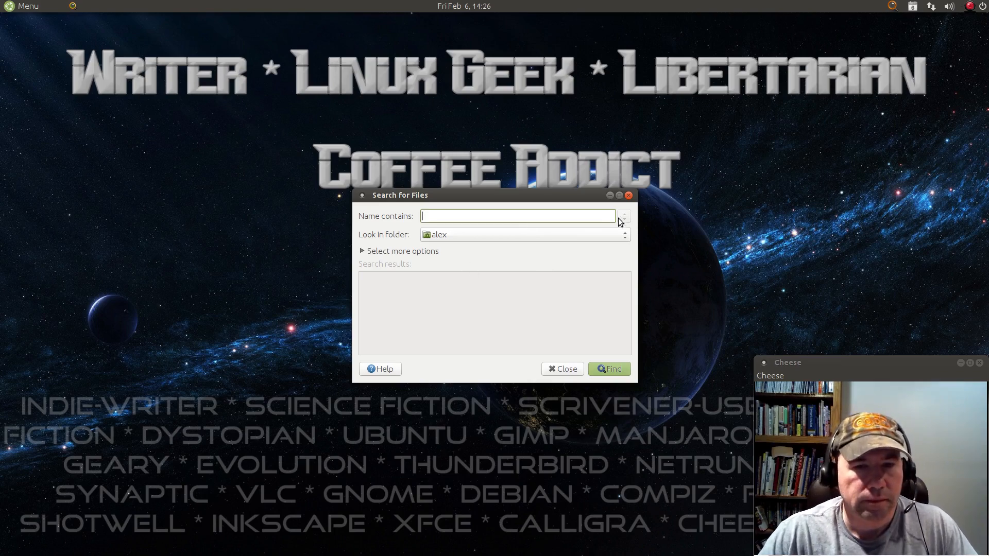
left_click(628, 196)
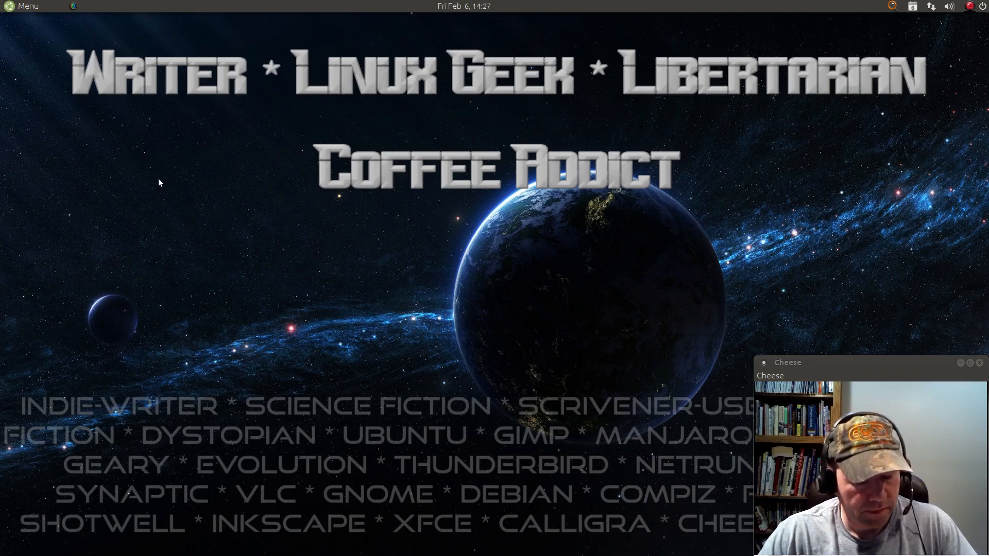
- Open the Appearance preferences, browse the available themes and apply the GreenLaguna theme
left_click(28, 7)
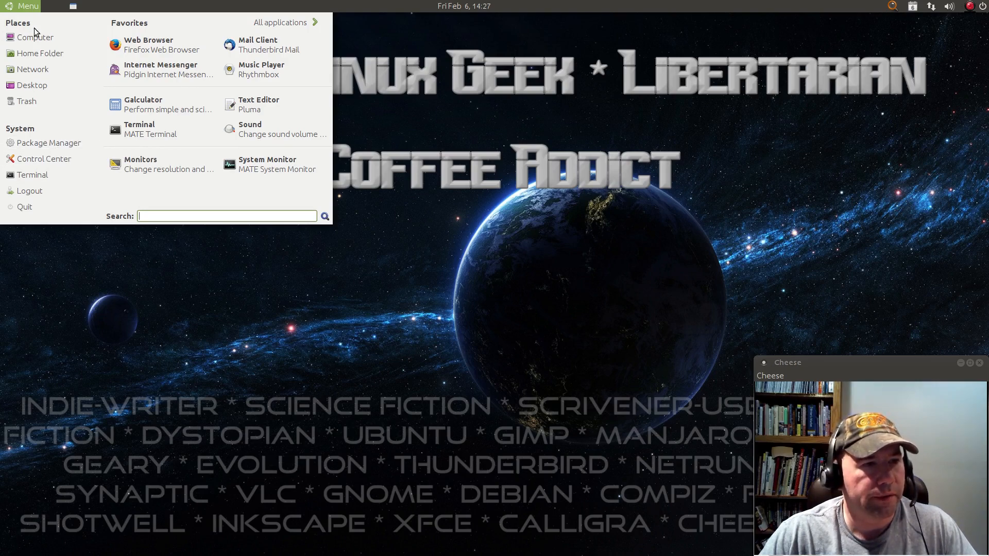
left_click(295, 29)
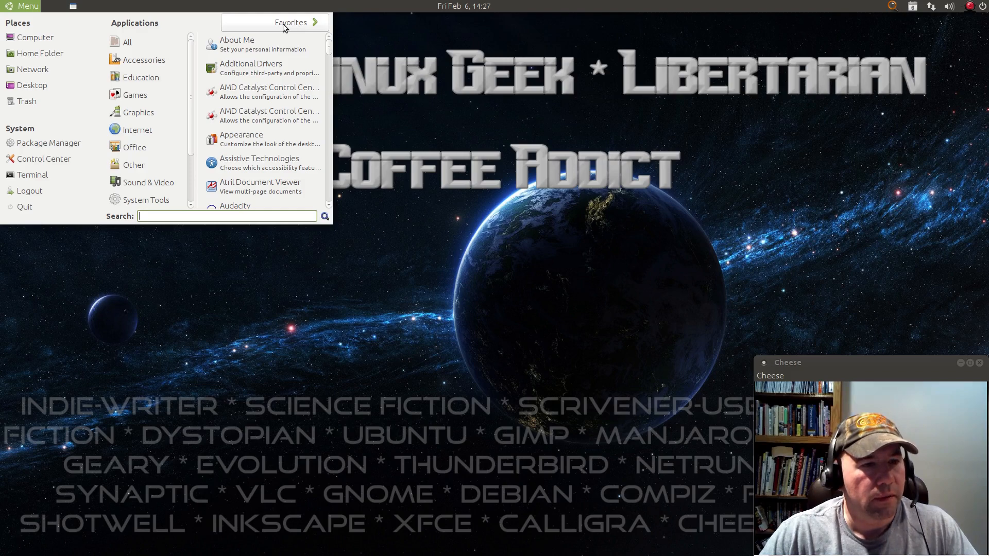
left_click(227, 143)
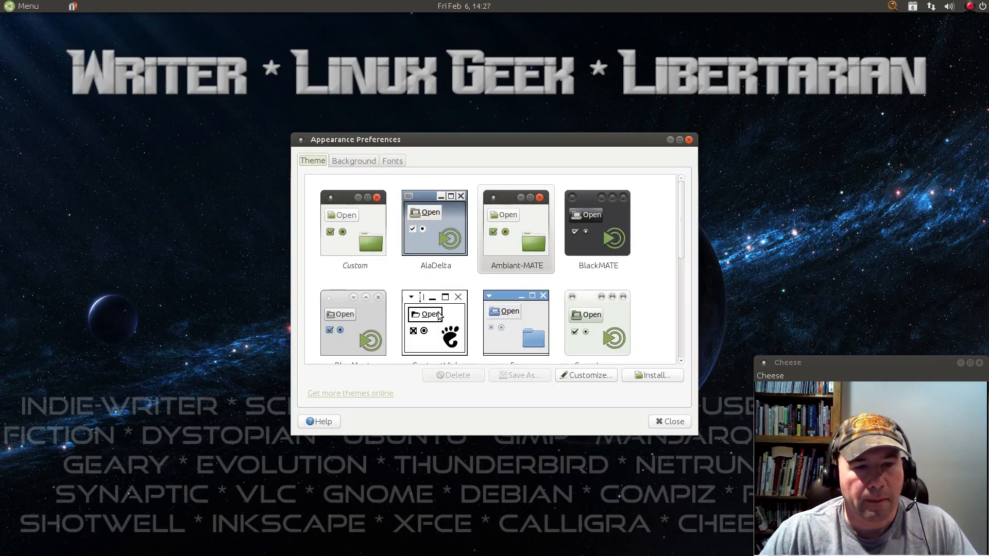
scroll(658, 301, "down", 5)
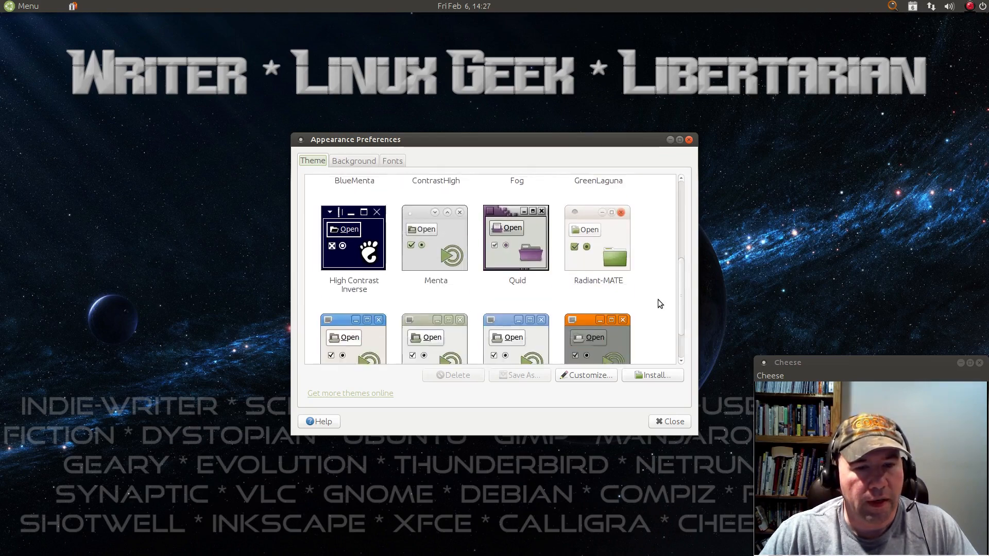
scroll(657, 299, "up", 3)
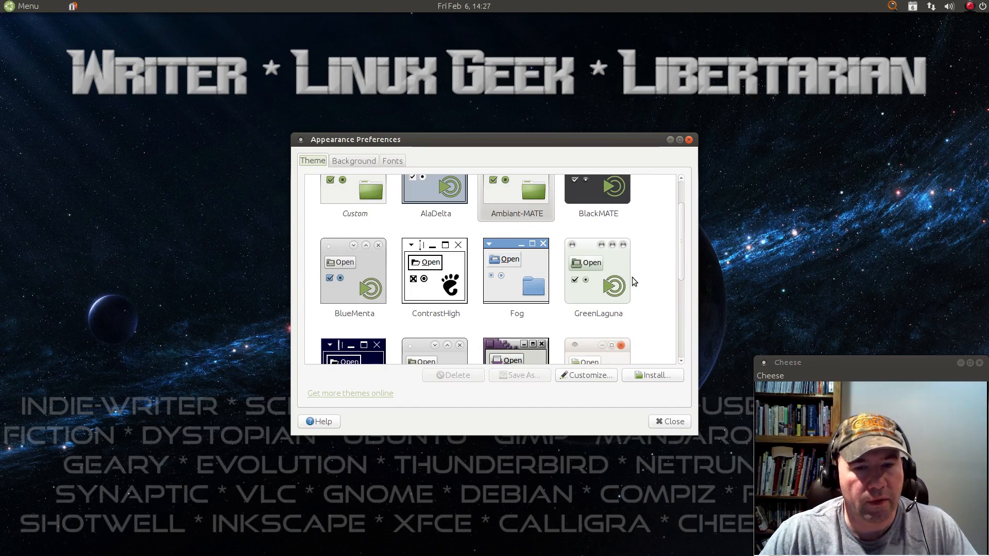
left_click(620, 256)
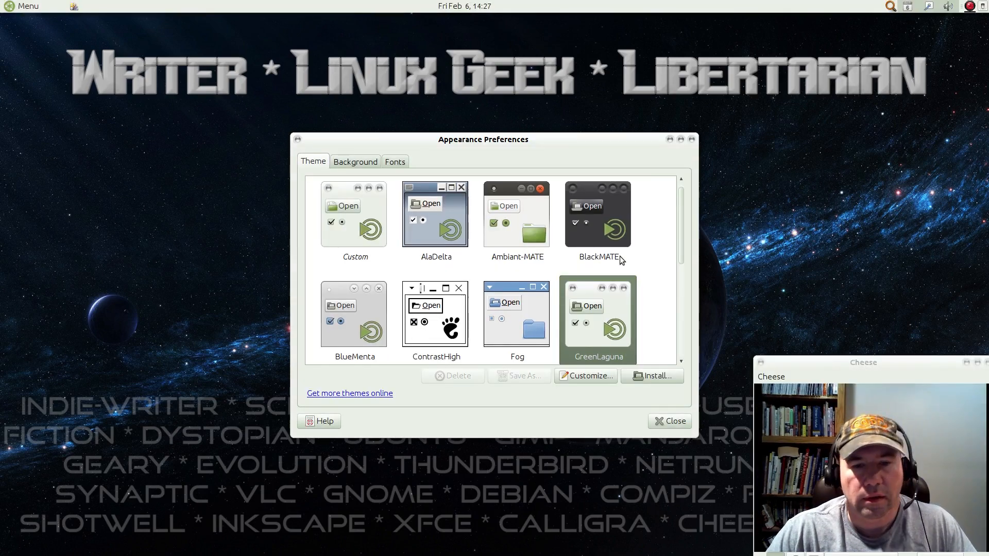
- Switch the desktop theme to BlueMenta, check the main menu and close the Appearance preferences
scroll(464, 332, "down", 2)
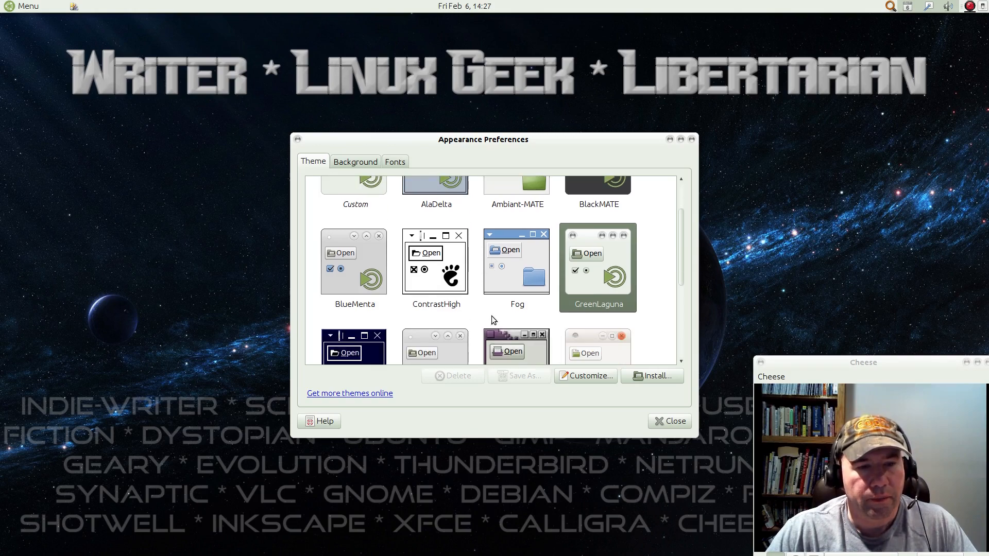
left_click(366, 256)
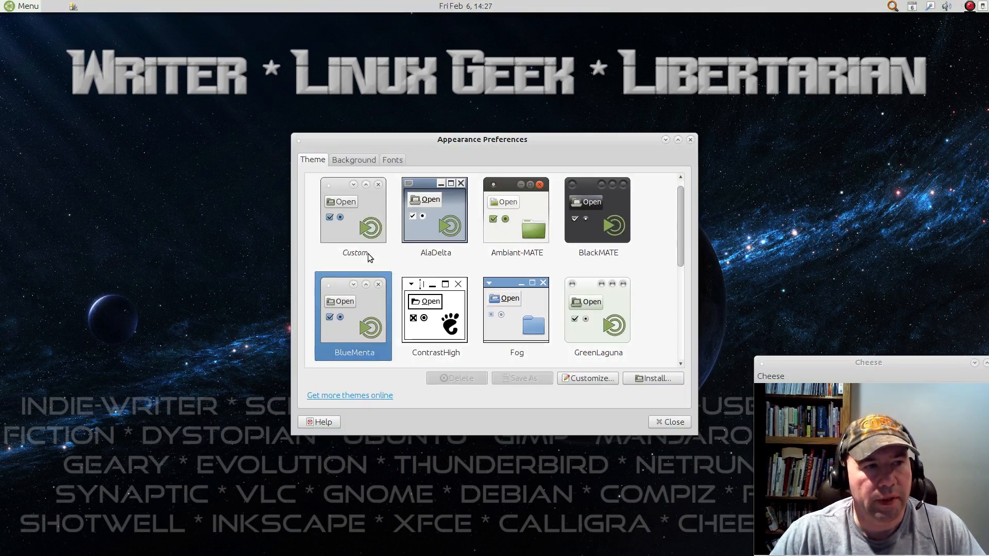
left_click(27, 8)
left_click(27, 7)
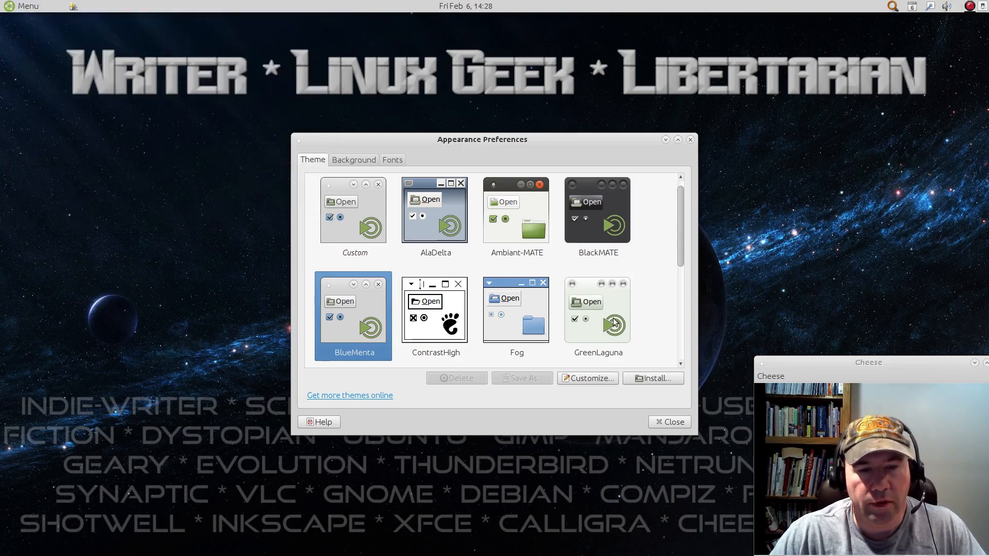
left_click(661, 427)
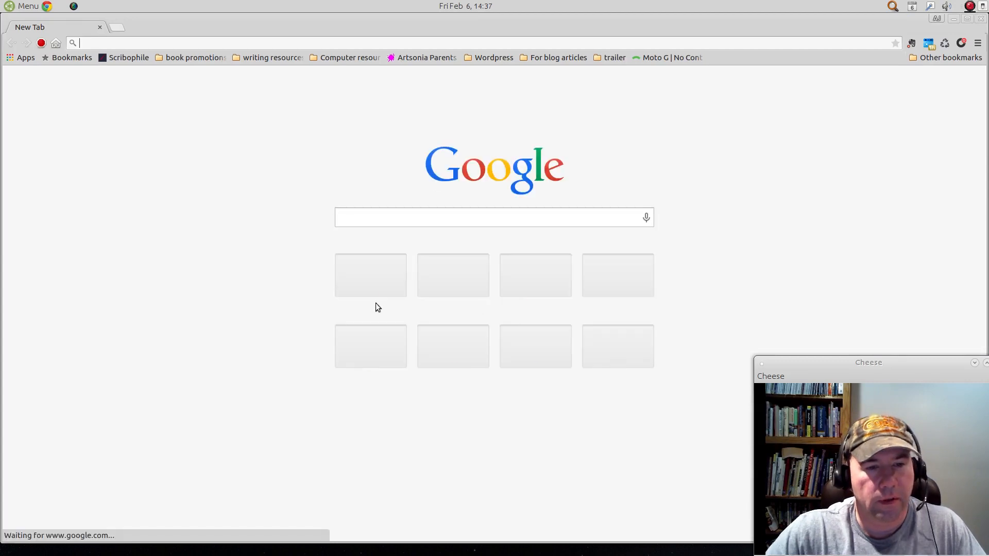
- In Chrome, search Google for "gnomelook" and open the GNOME-Look.org site from the results
left_click(411, 220)
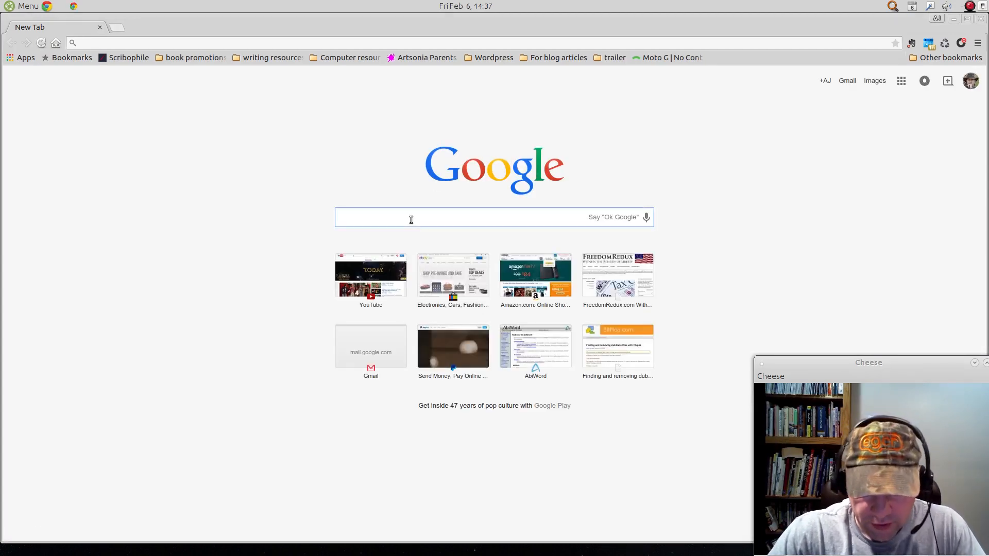
type("l")
key("BackSpace")
type("gnomelo")
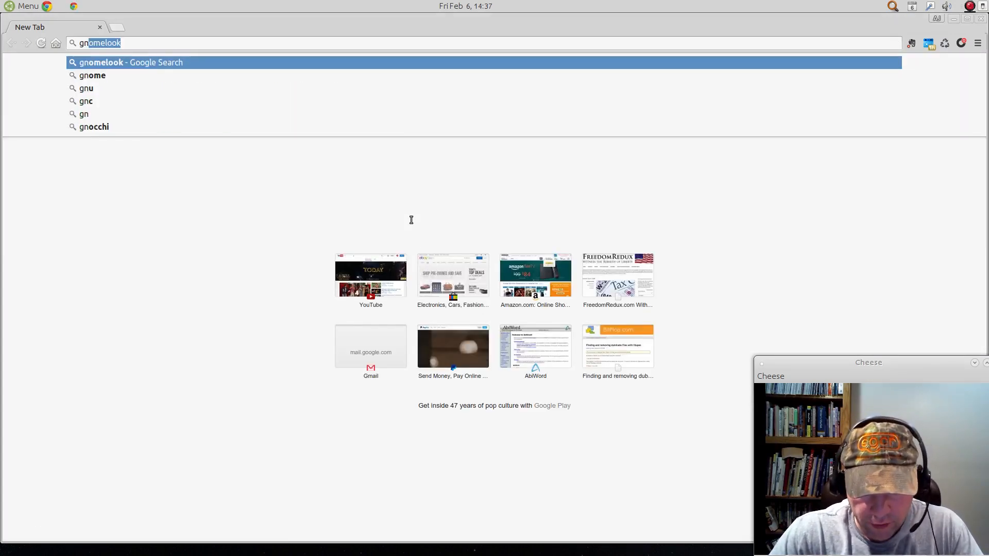
type("ok")
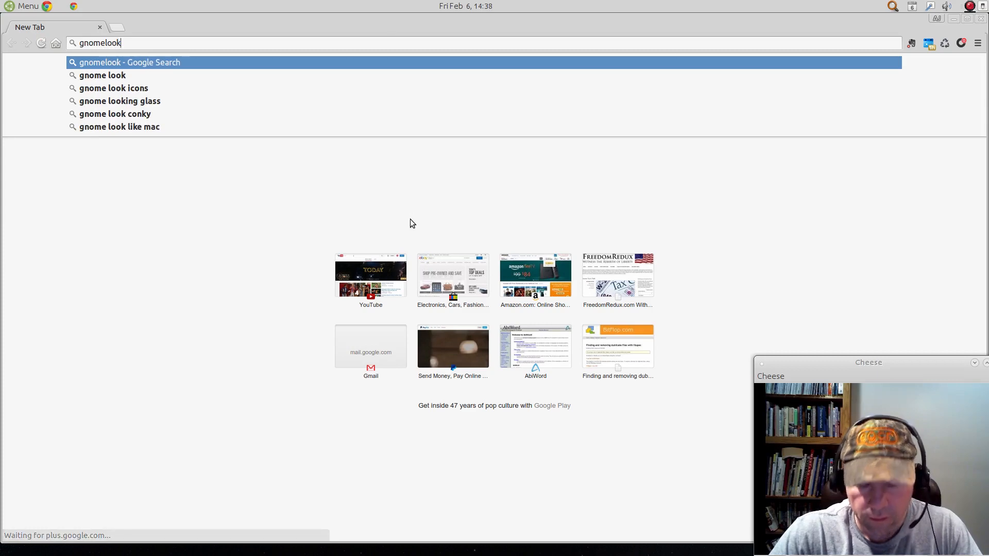
key("Return")
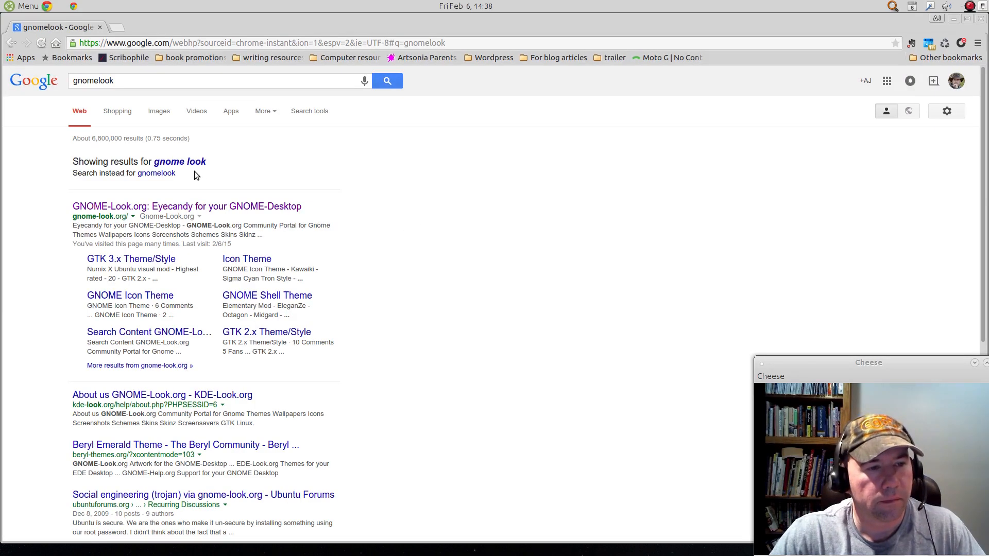
left_click(108, 207)
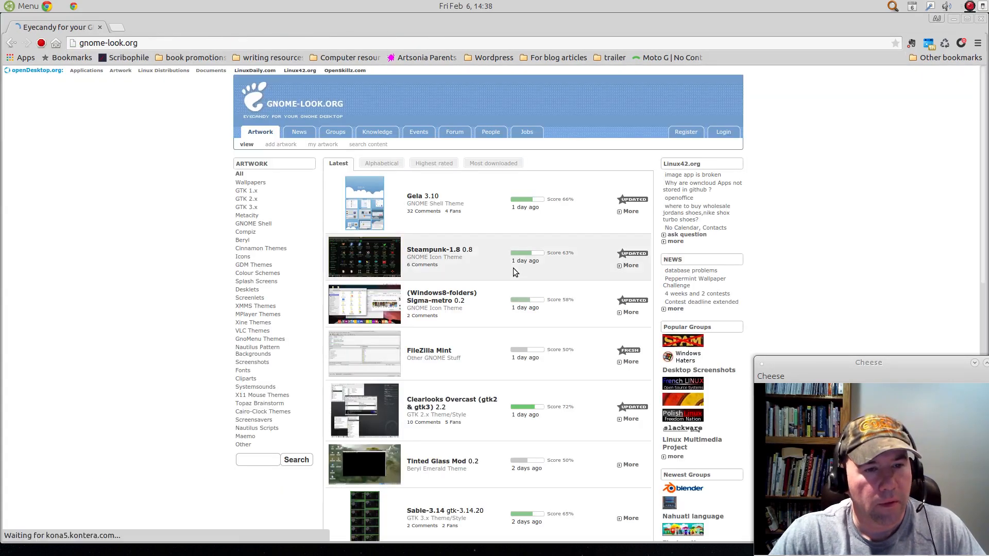
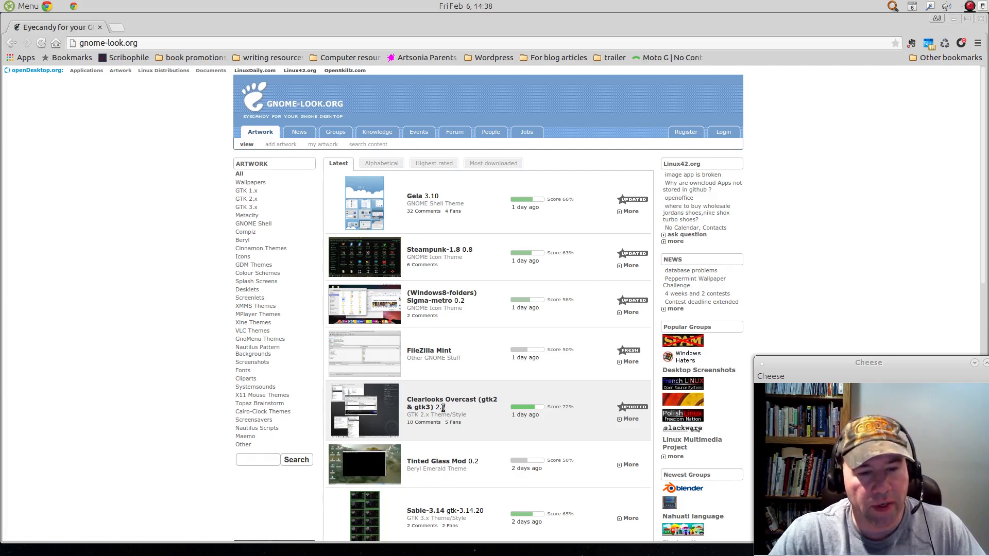
- Filter the artwork to the GTK 2.x category and look through the first page of themes
scroll(448, 410, "down", 3)
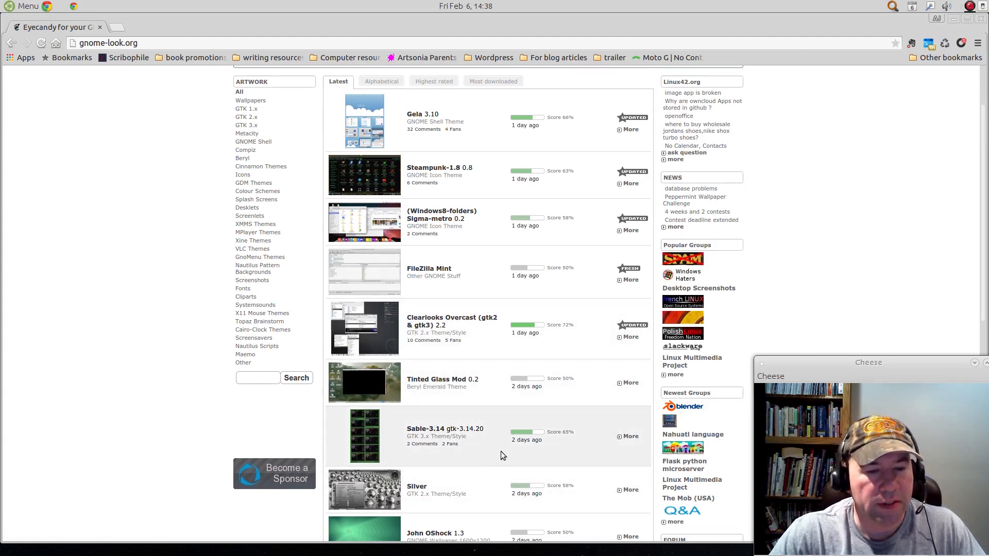
scroll(501, 451, "up", 3)
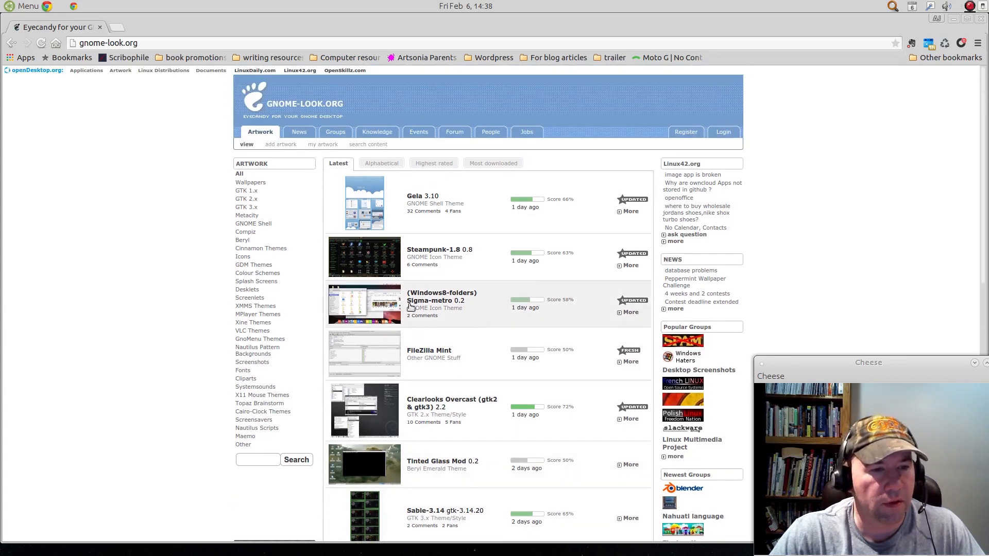
left_click(246, 199)
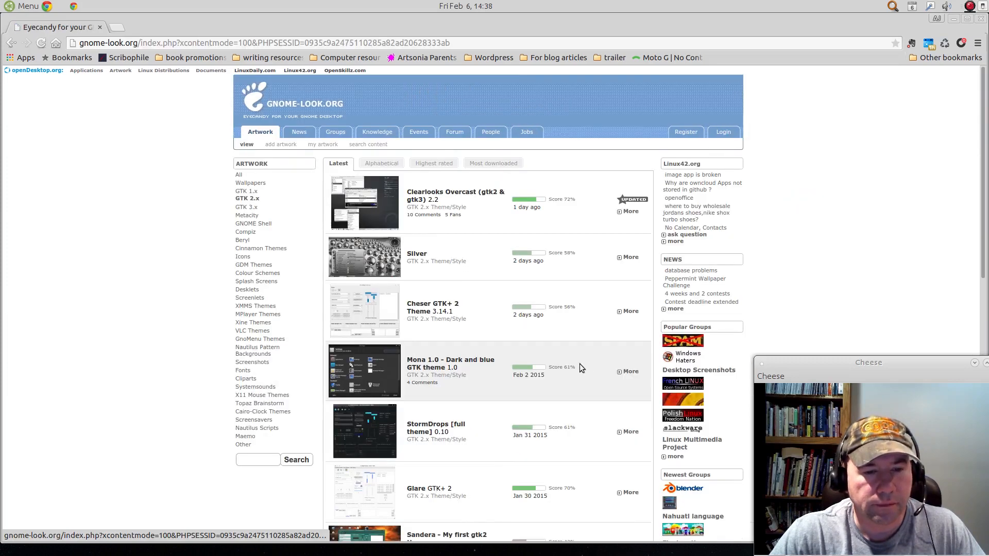
scroll(572, 365, "down", 5)
scroll(536, 368, "down", 4)
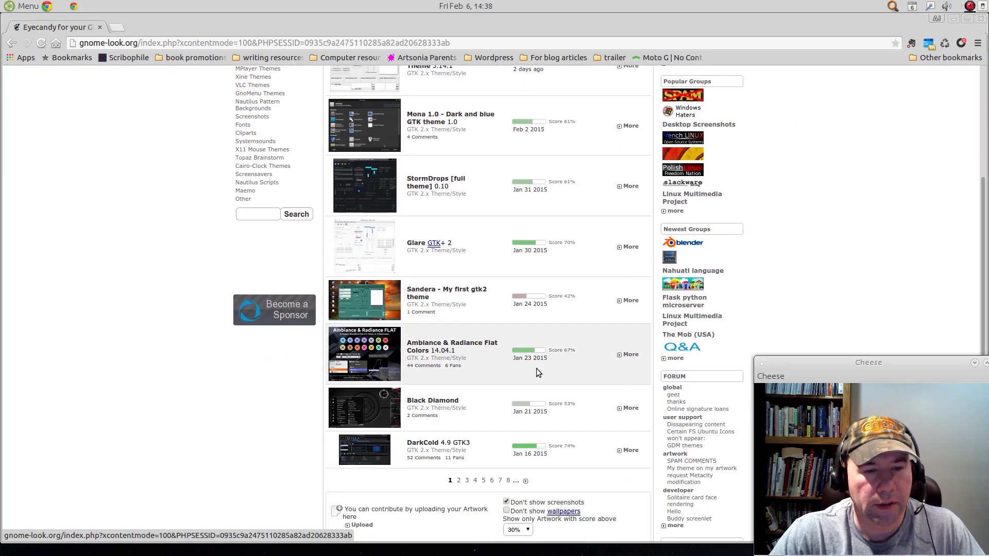
scroll(627, 430, "up", 3)
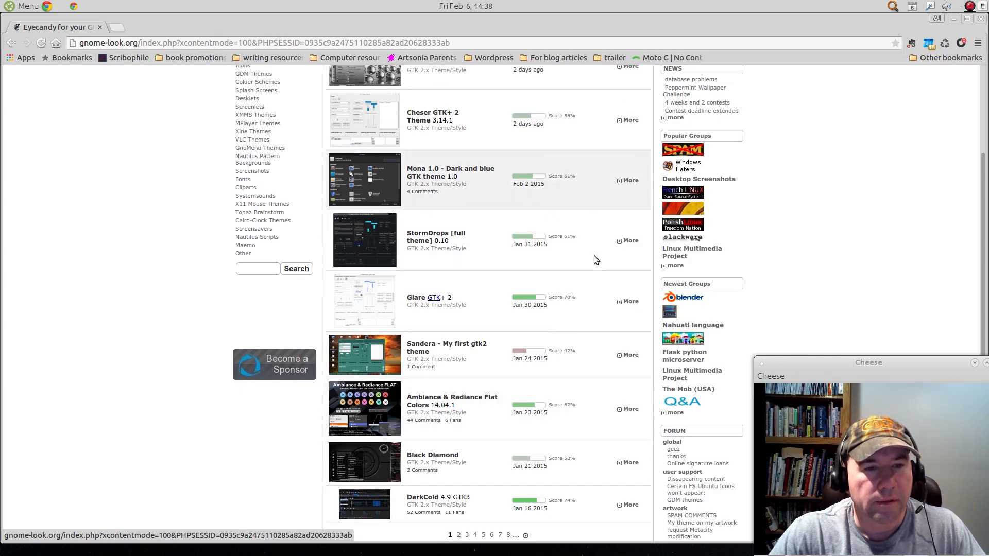
scroll(583, 452, "up", 4)
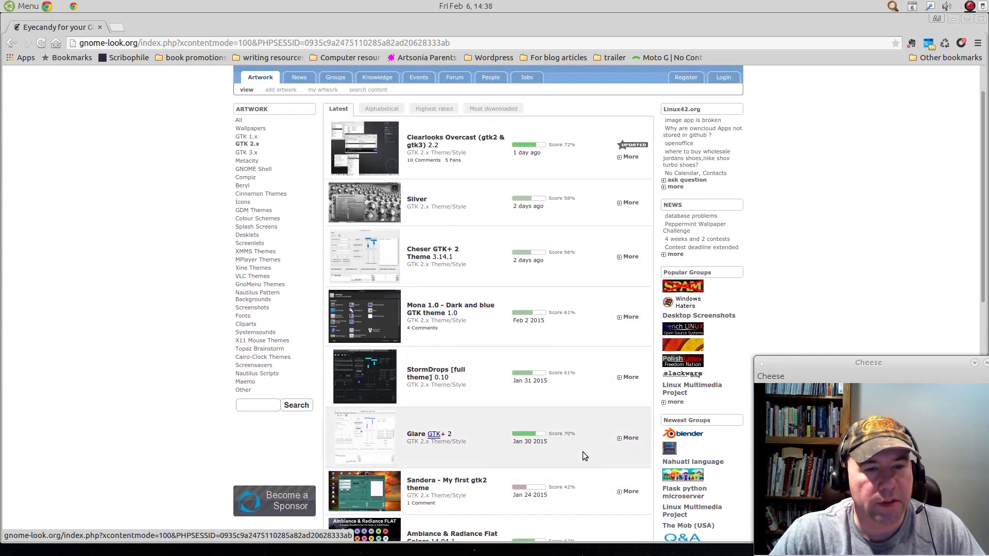
scroll(583, 452, "down", 4)
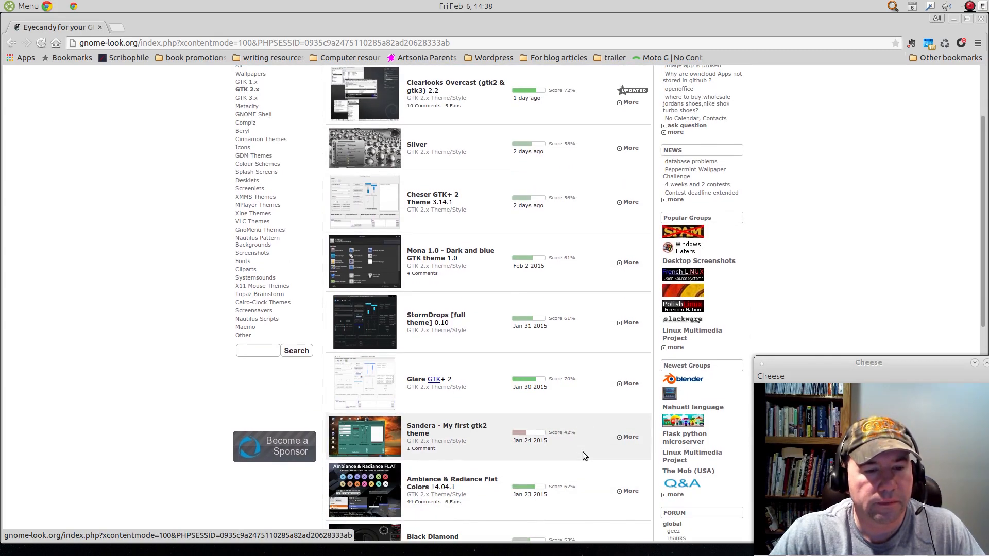
scroll(582, 453, "down", 6)
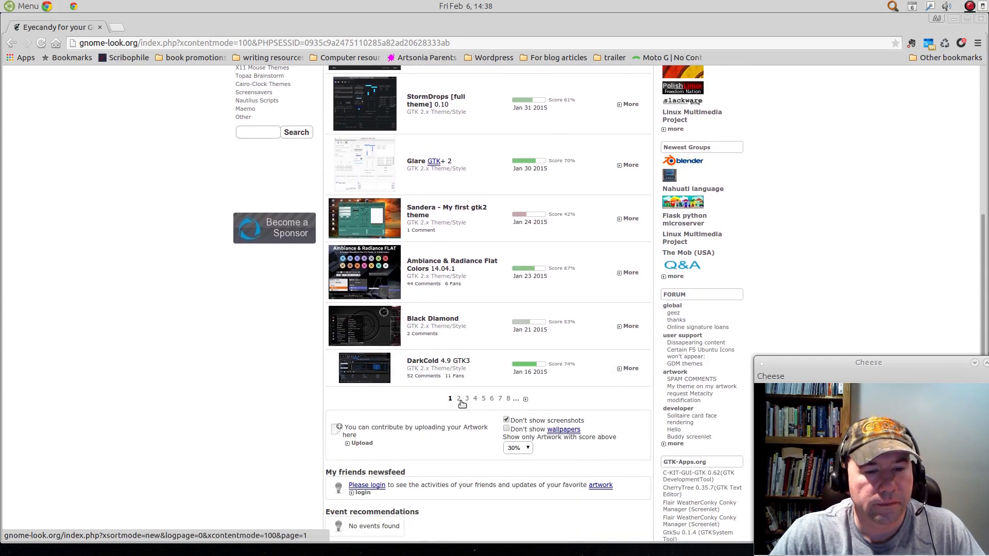
- From the second page of GTK 2.x themes, open Mint-X-Mod (Cinnamon+GTK+Metacity) and save its bundle archive in the Downloads folder
left_click(459, 400)
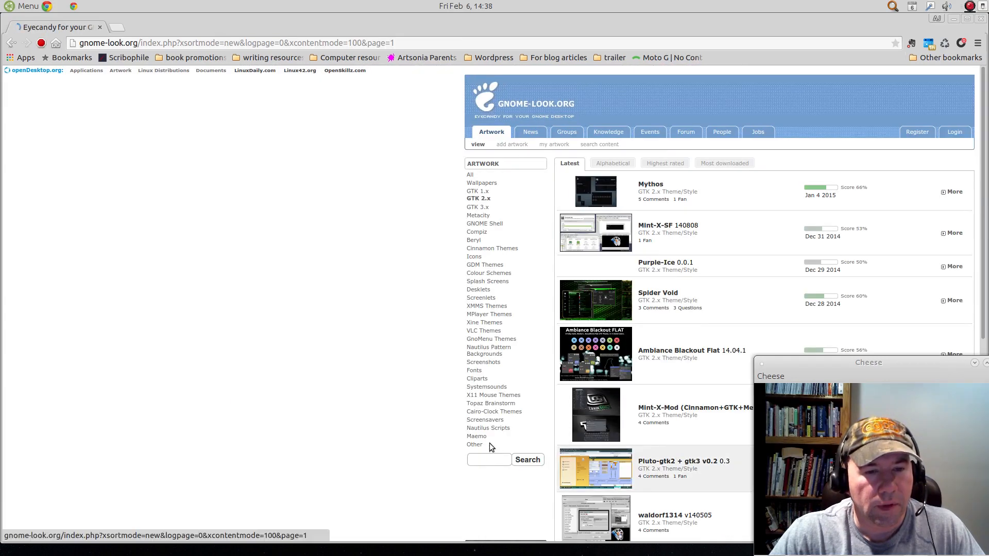
scroll(612, 410, "down", 2)
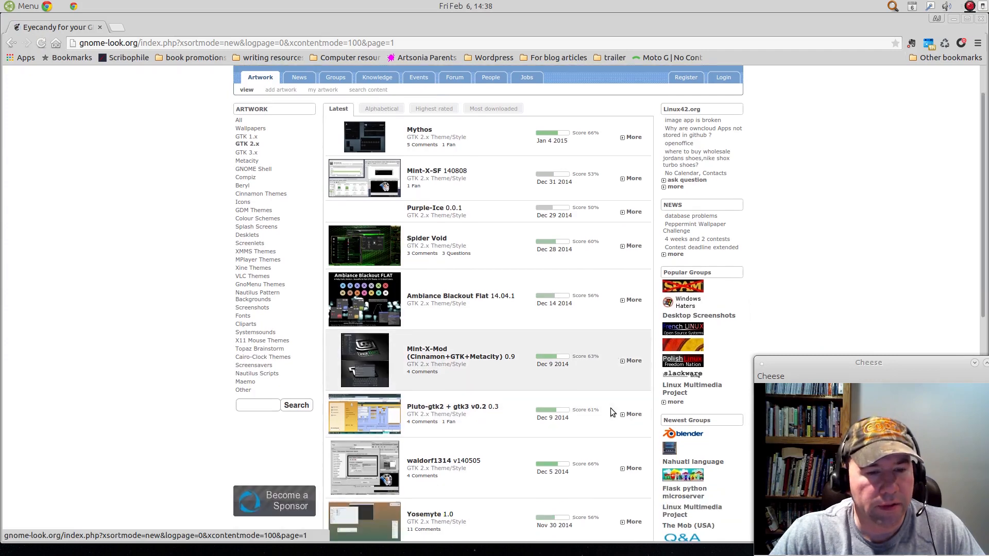
left_click(481, 358)
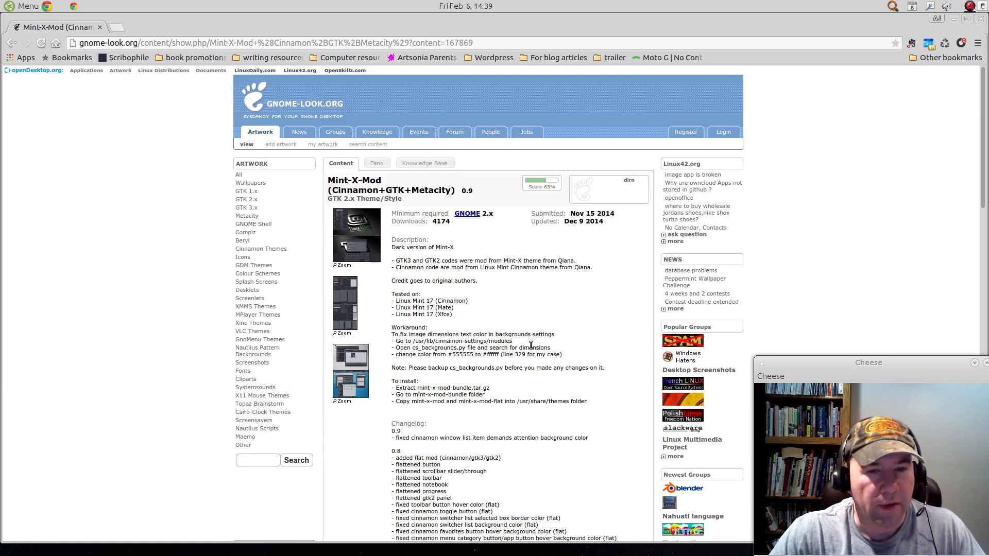
scroll(595, 357, "down", 10)
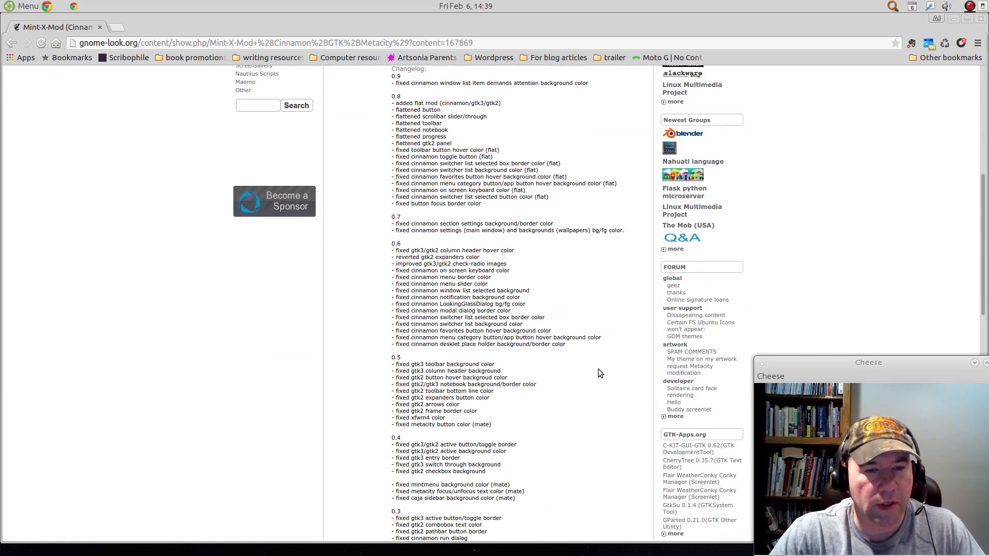
mouse_move(600, 469)
scroll(601, 469, "down", 3)
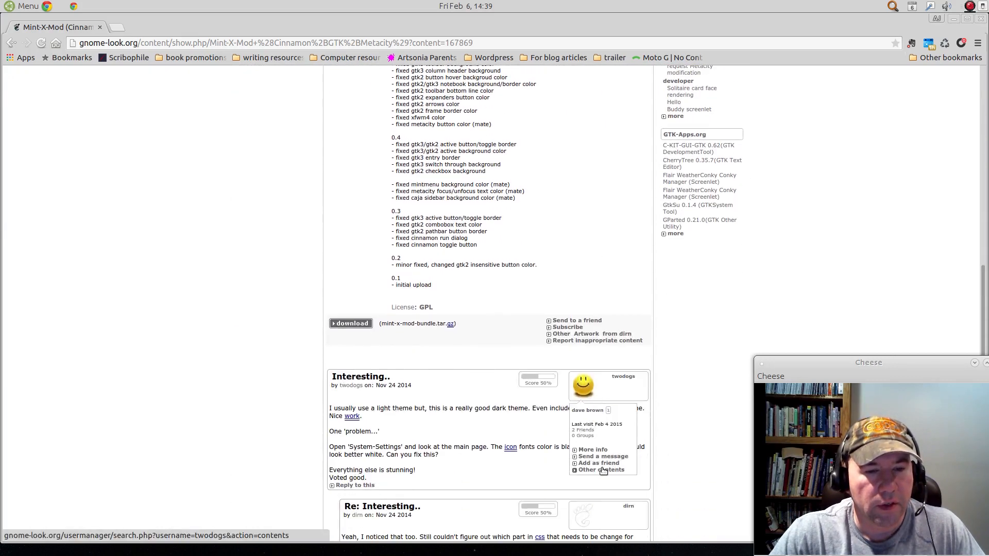
left_click(351, 323)
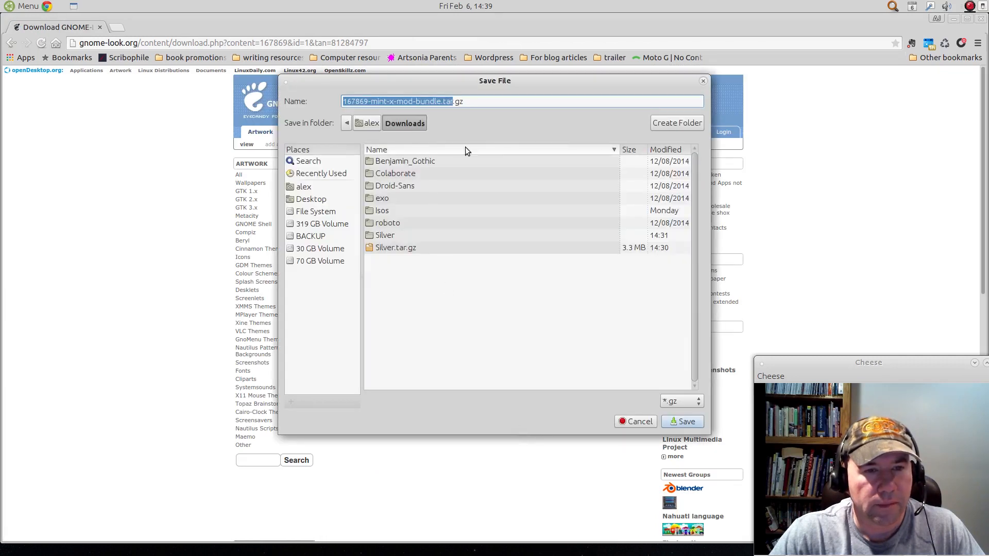
left_click(673, 422)
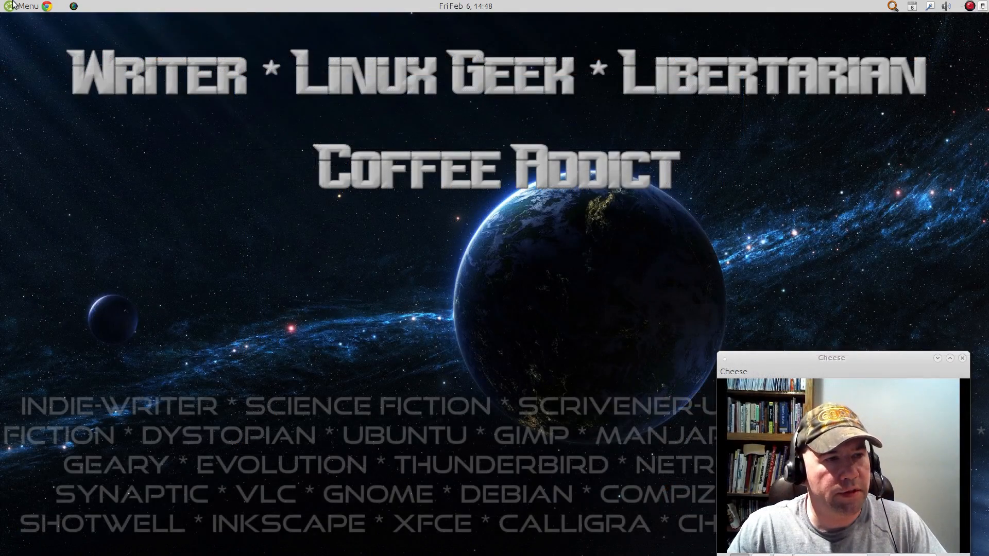
- Open the home folder in the file manager, enable the extra pane and show the Downloads folder in it
left_click(16, 6)
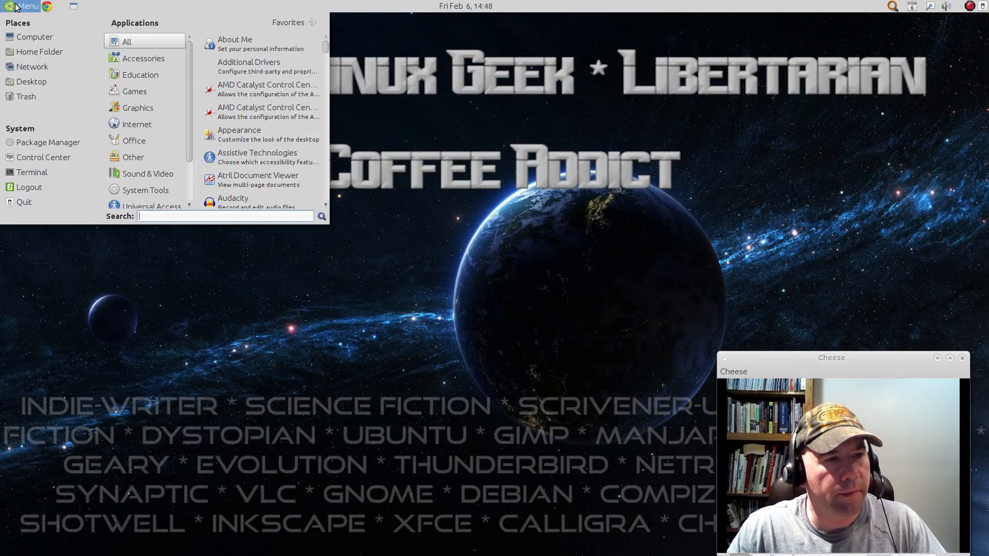
left_click(34, 52)
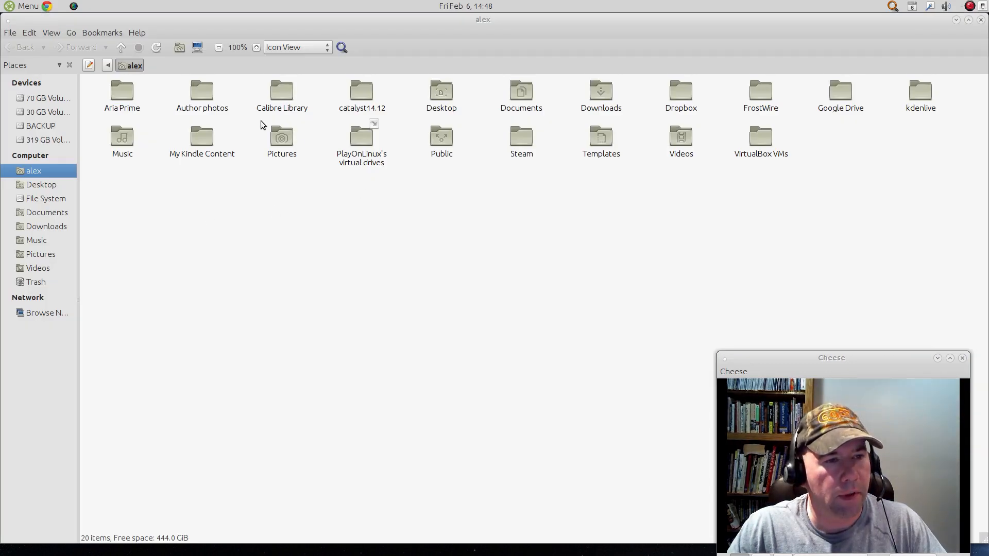
left_click(51, 34)
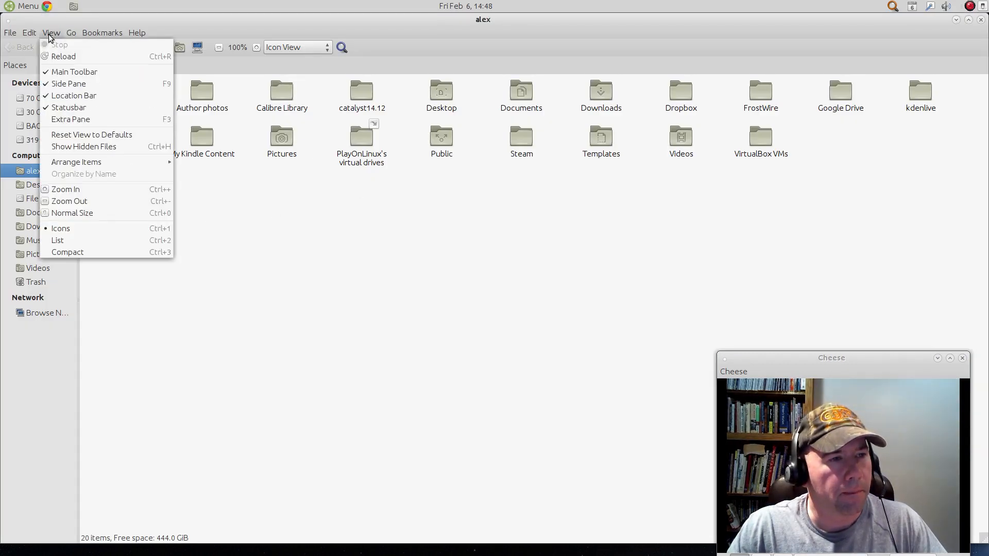
left_click(69, 119)
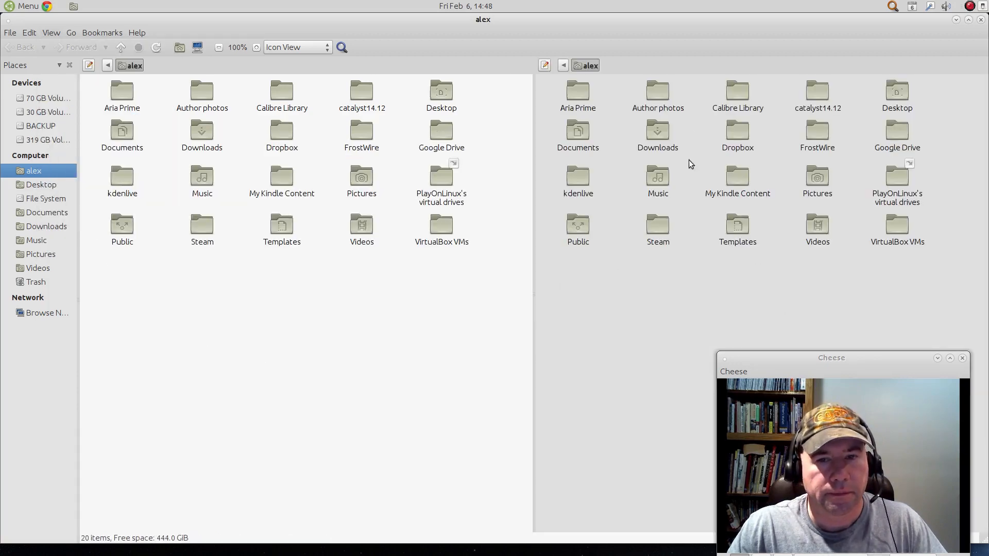
double_click(658, 133)
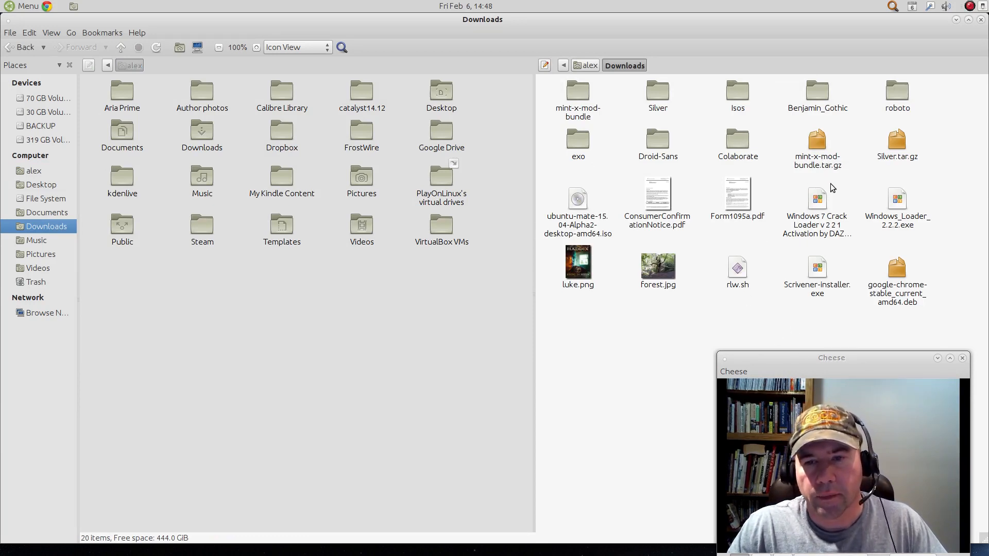
- Check the extraction options for mint-x-mod-bundle.tar.gz, open the extracted mint-x-mod-bundle folder and copy its mint-x-mod folder
right_click(819, 149)
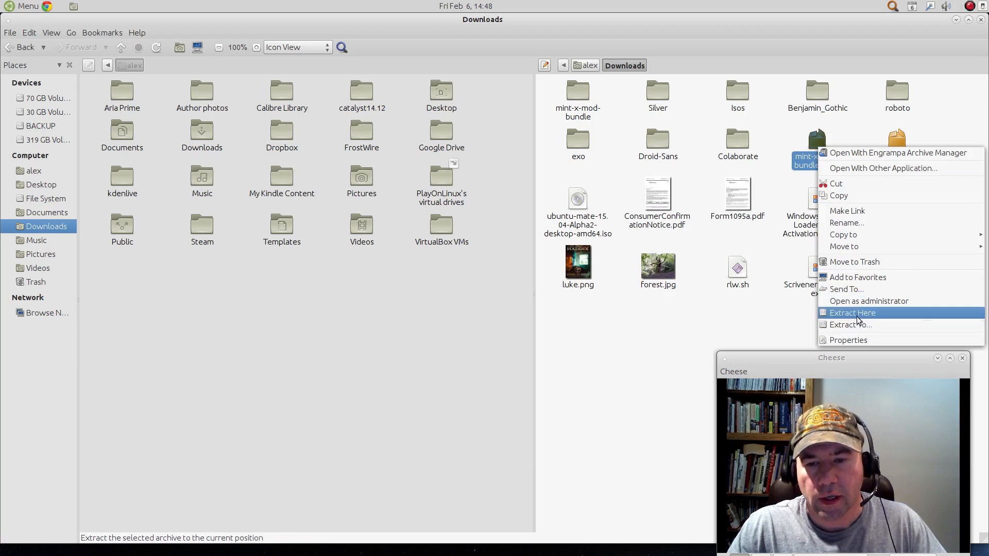
left_click(640, 406)
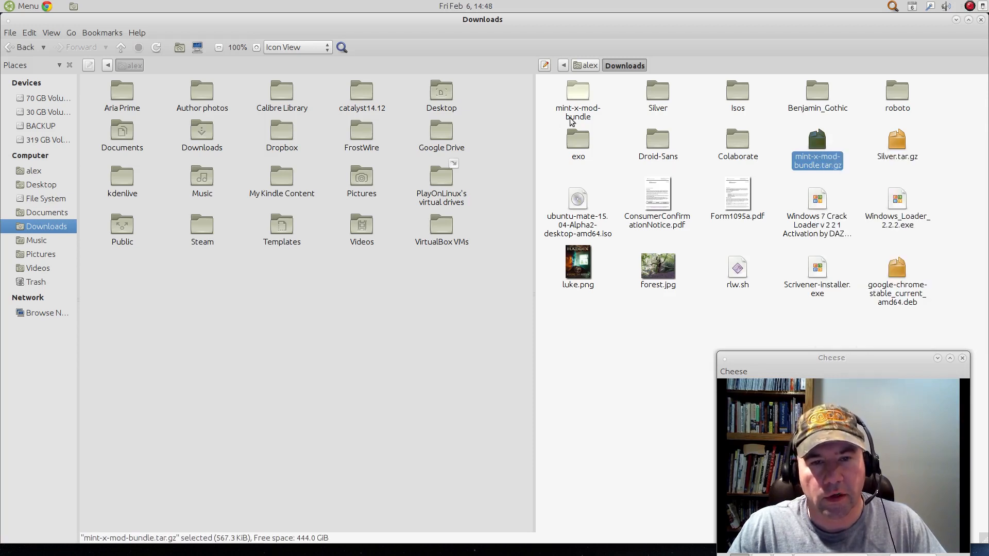
double_click(572, 97)
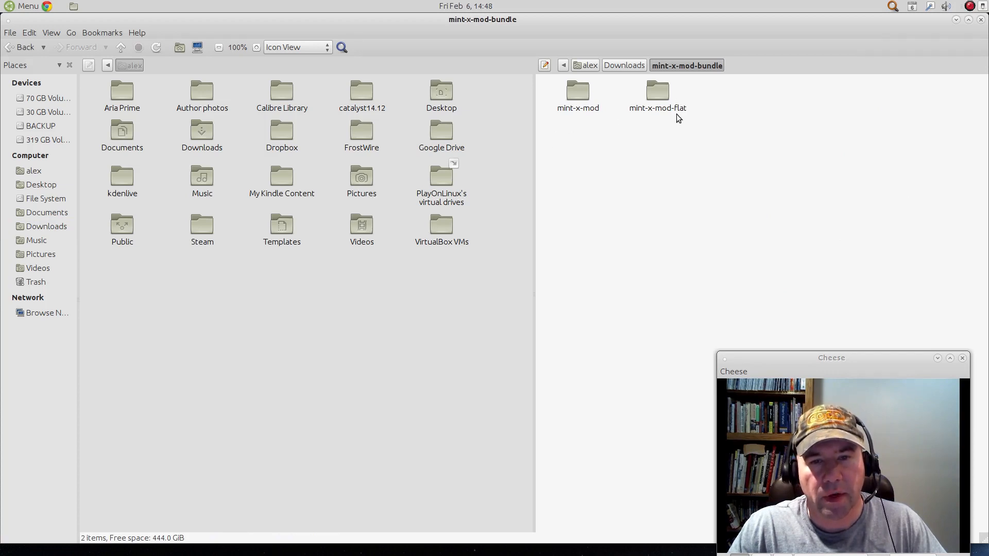
left_click(574, 98)
right_click(573, 99)
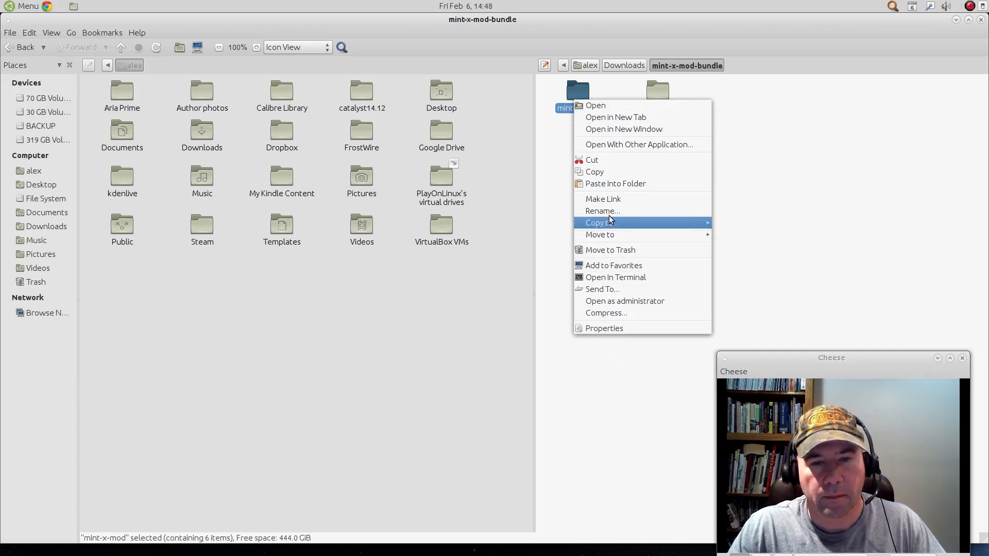
left_click(600, 174)
- Show the hidden files in the home folder's pane
left_click(352, 328)
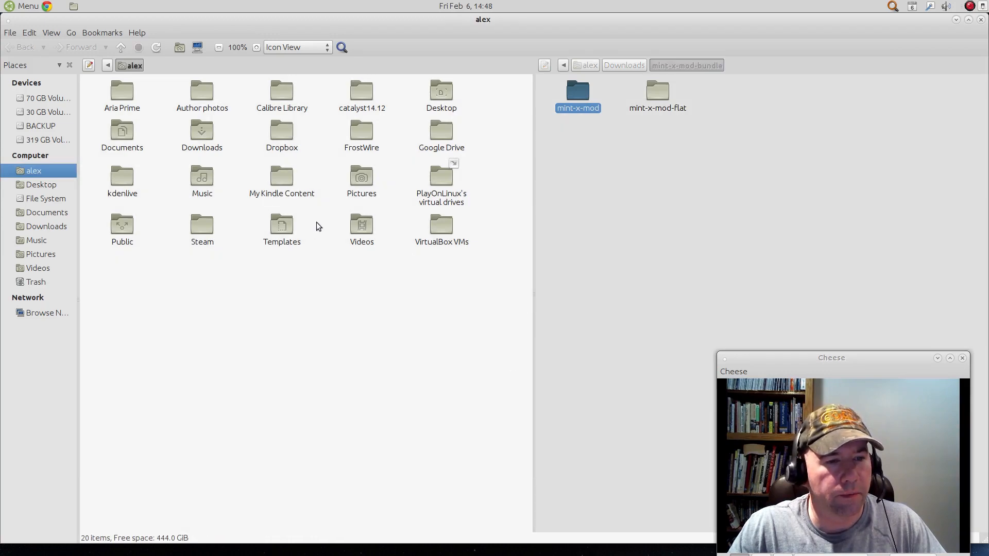
left_click(51, 33)
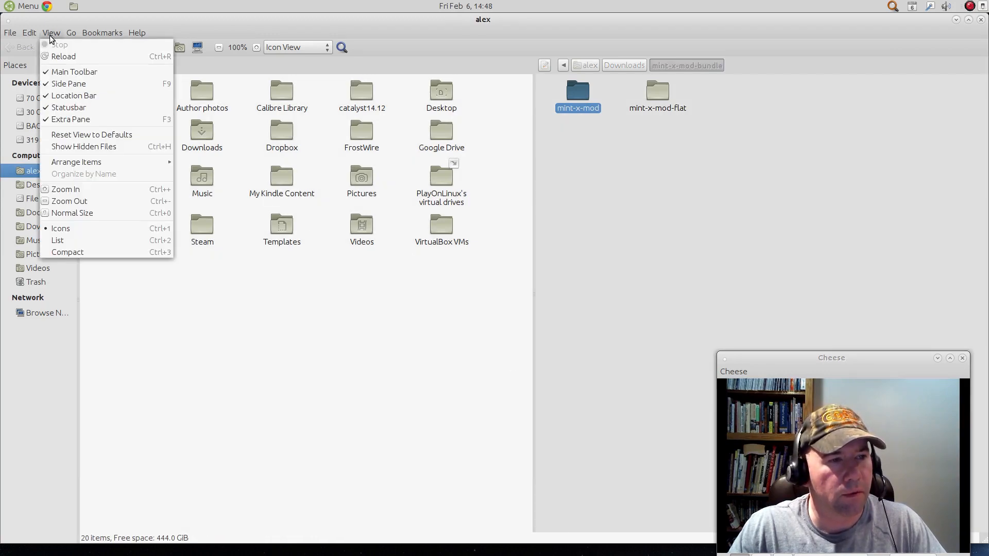
left_click(66, 147)
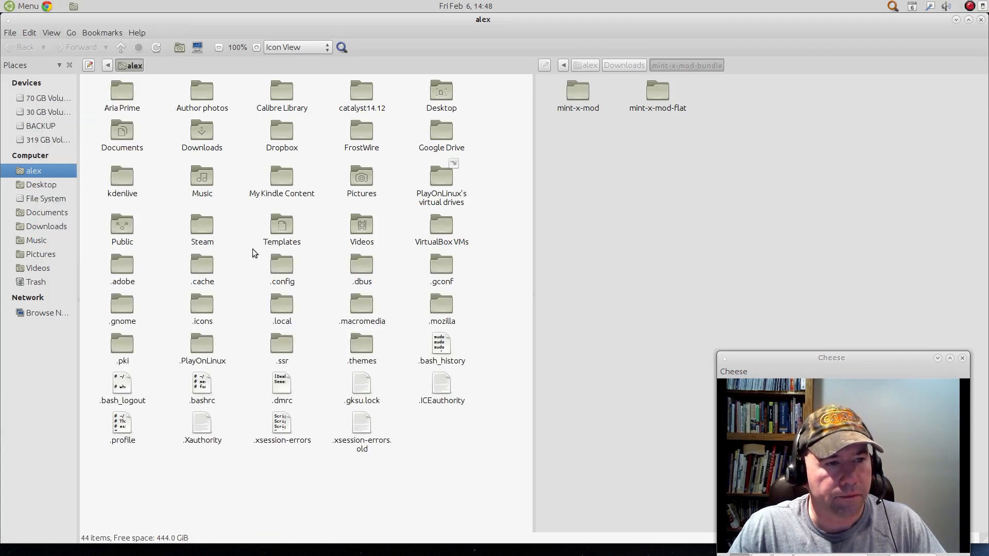
- Browse the file system to /usr/share and open its themes folder as administrator
left_click(45, 200)
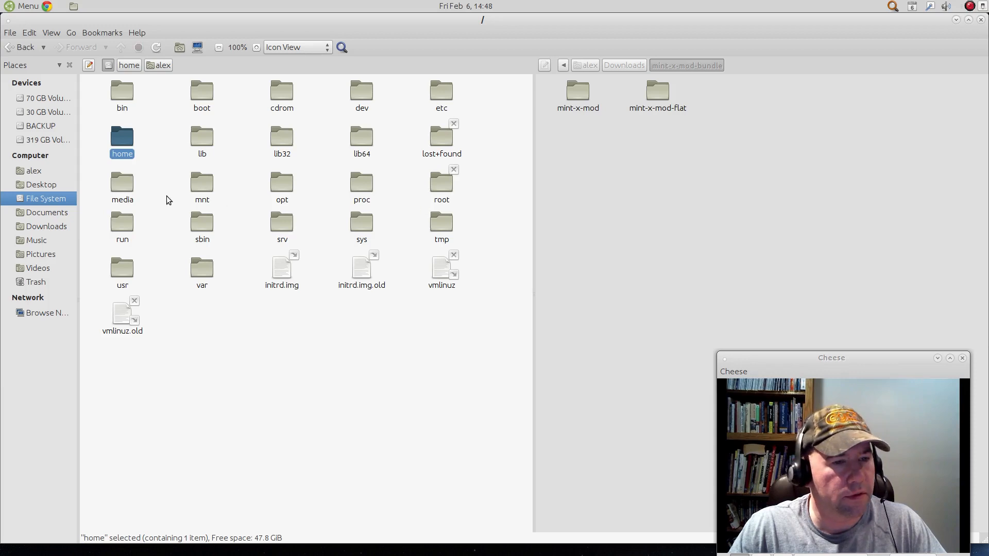
double_click(122, 269)
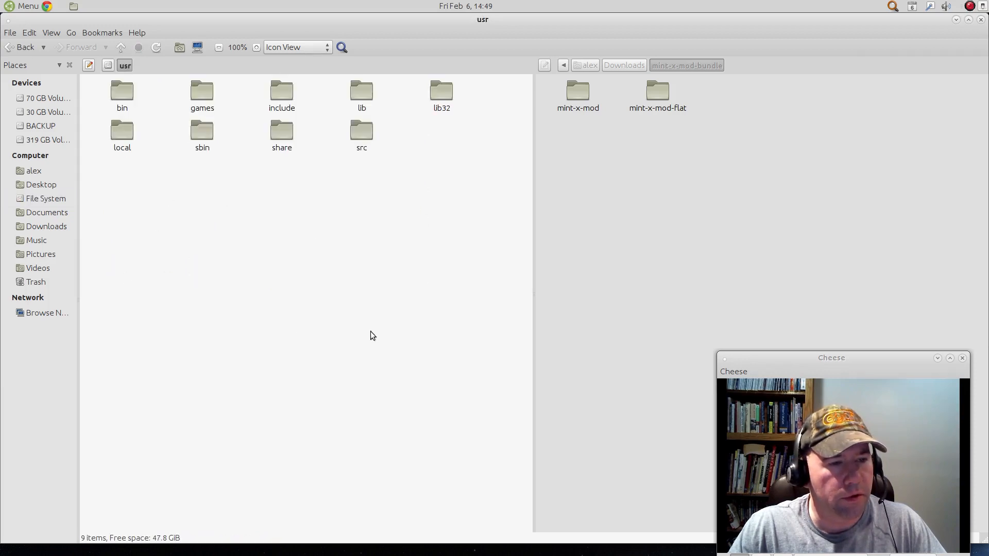
double_click(282, 132)
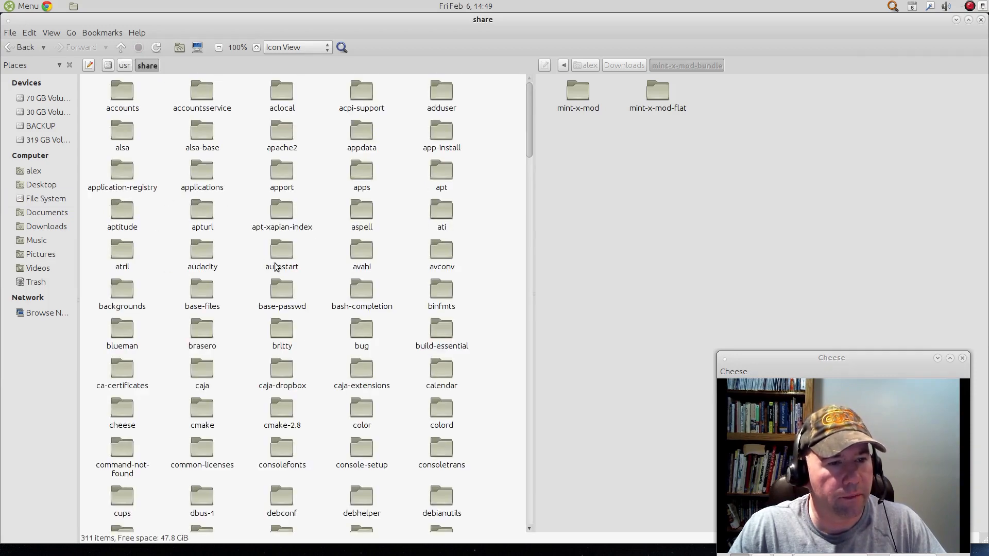
scroll(388, 383, "down", 5)
scroll(387, 384, "down", 20)
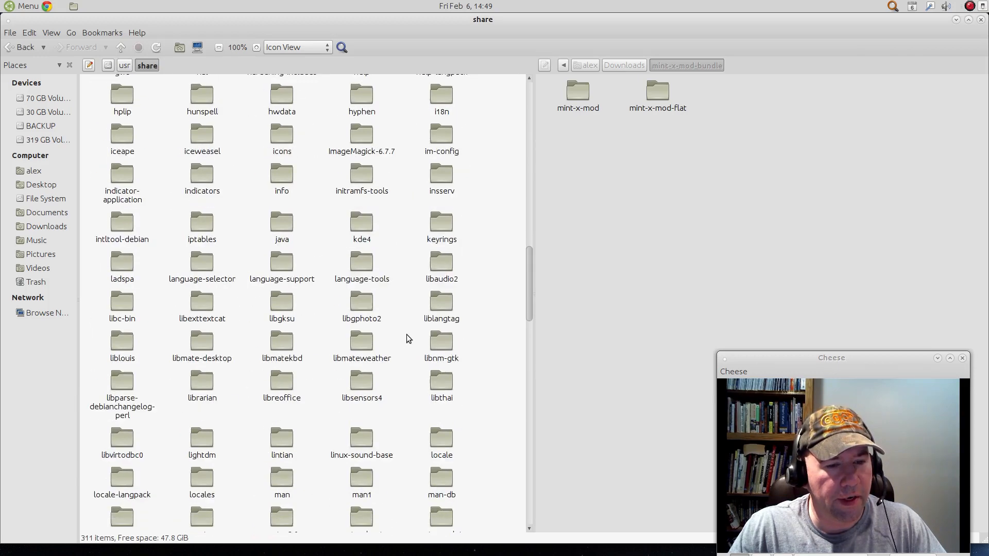
scroll(408, 338, "down", 15)
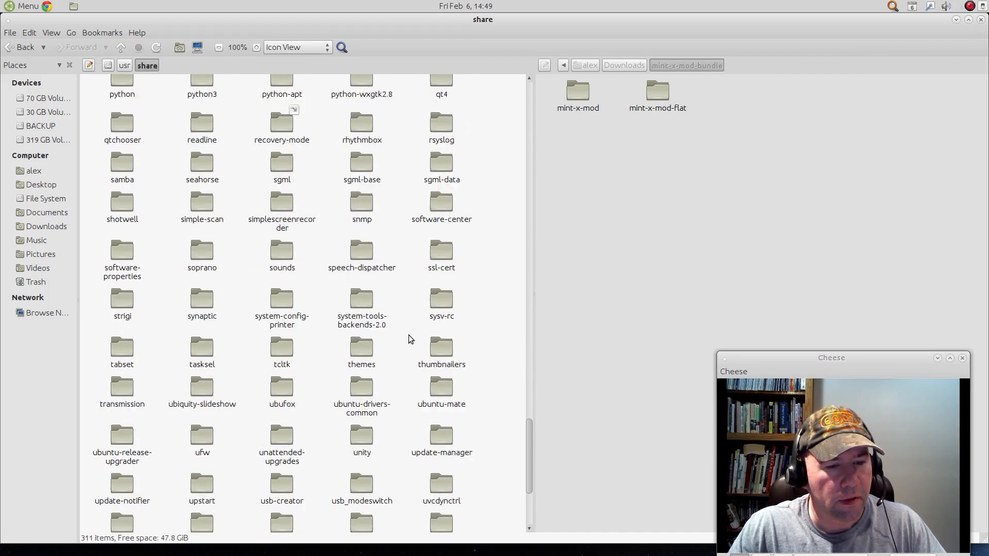
right_click(368, 355)
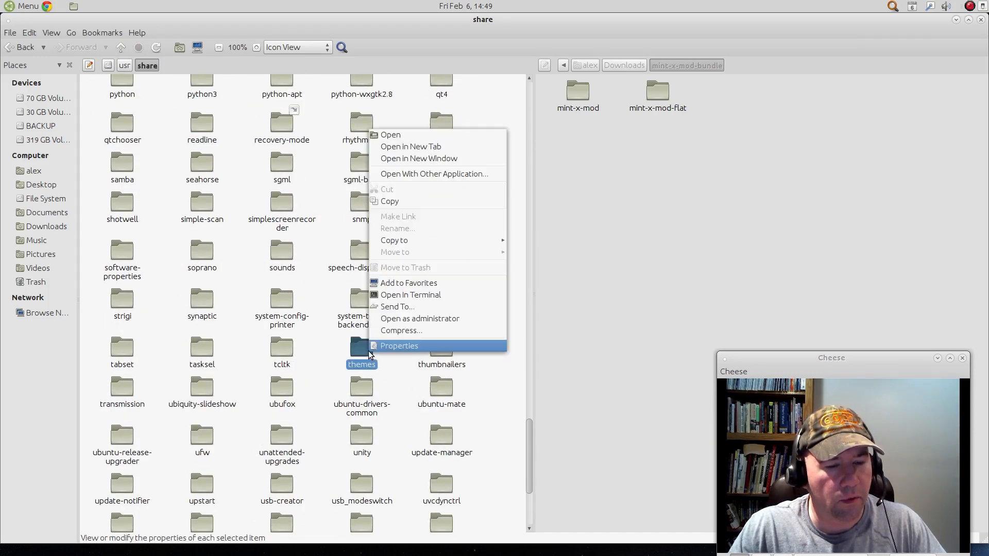
left_click(407, 318)
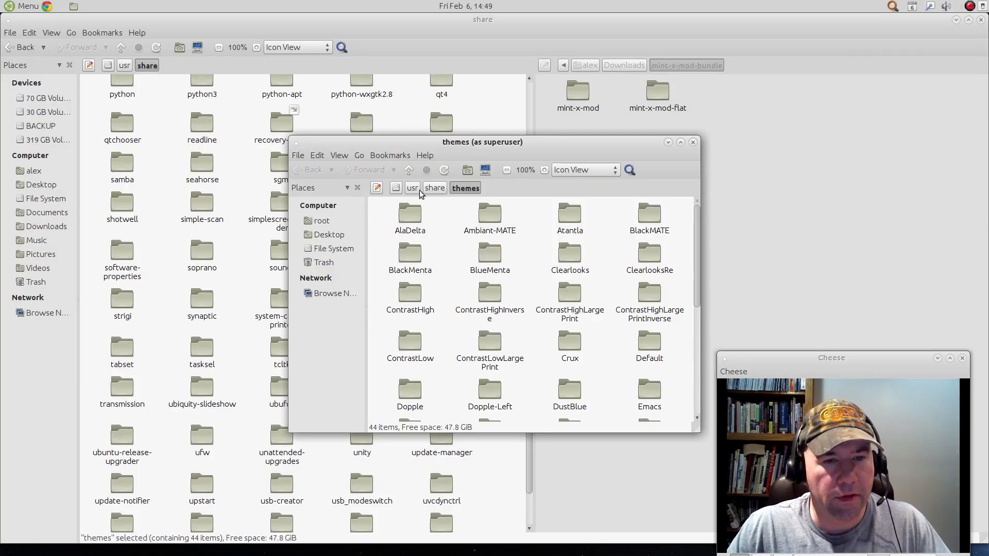
- Paste the copied mint-x-mod folder into /usr/share/themes as administrator and close both file manager windows
right_click(534, 335)
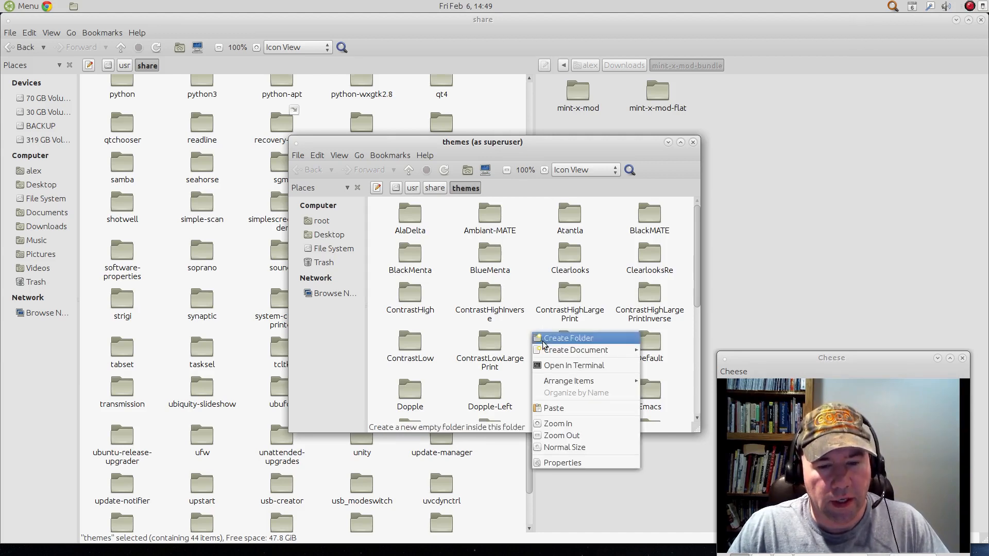
left_click(554, 408)
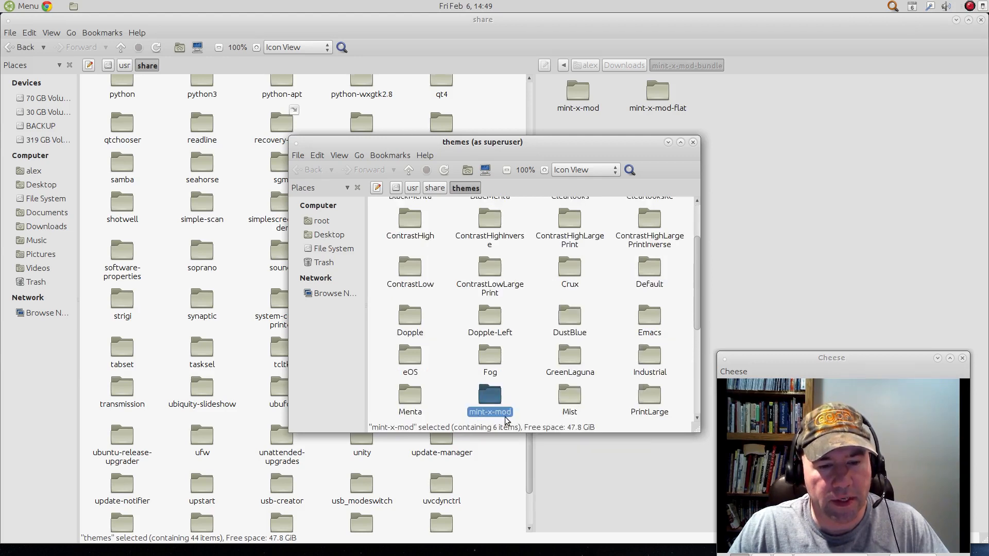
left_click(692, 142)
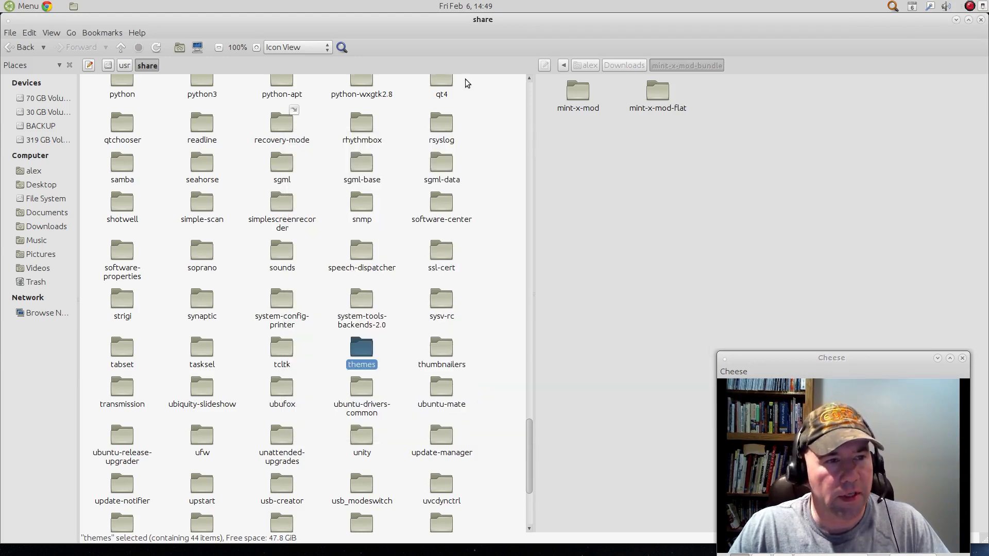
left_click(981, 20)
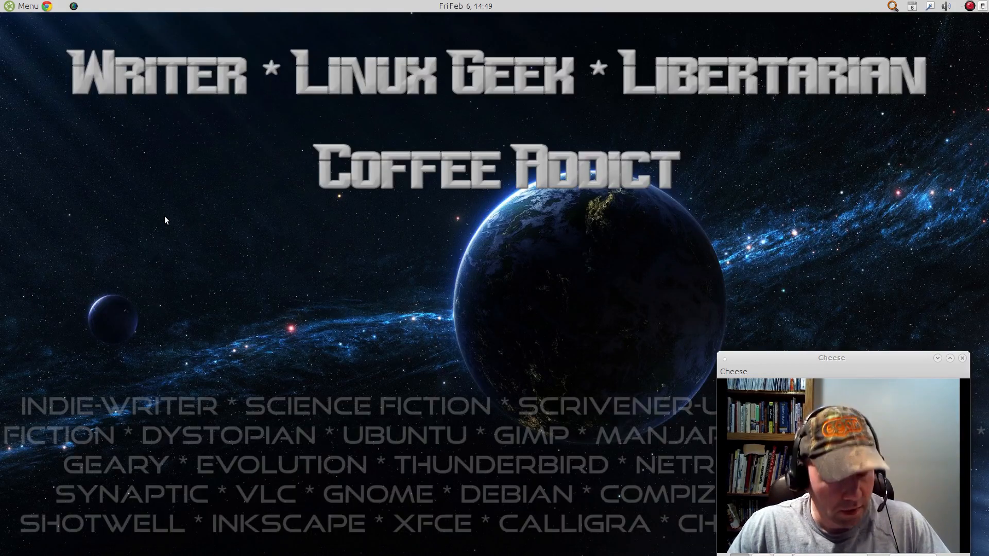
- Open the Appearance preferences and apply the mint-x-mod theme
key("super")
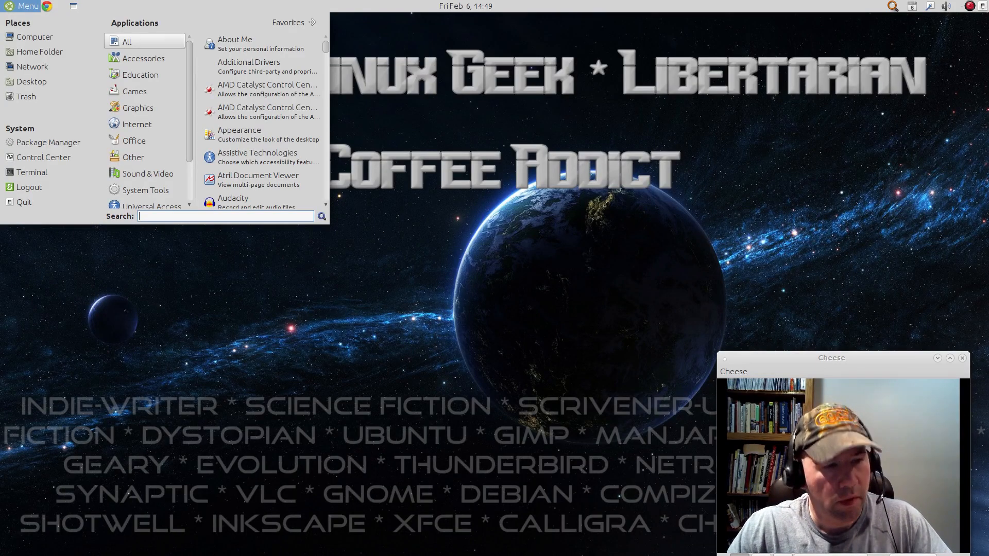
type("appea")
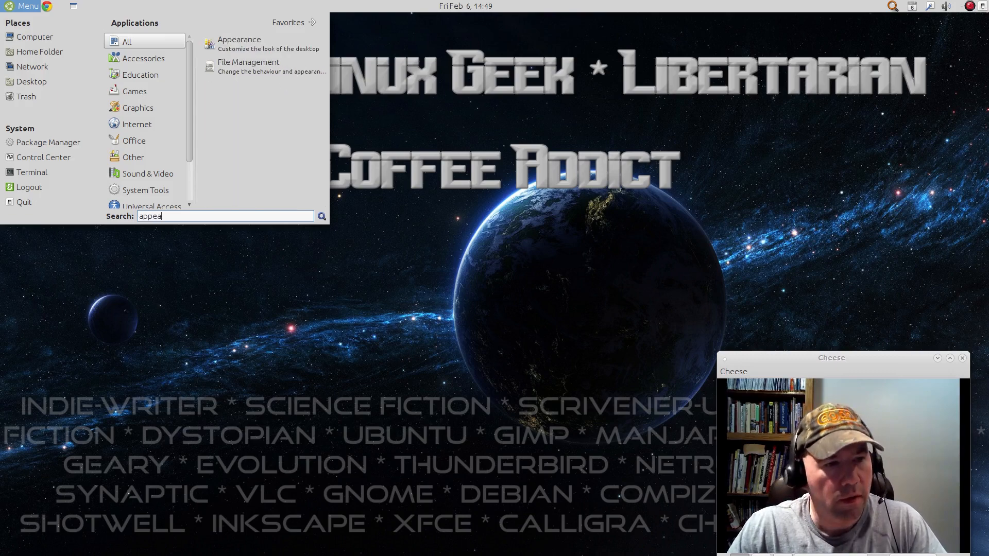
left_click(247, 46)
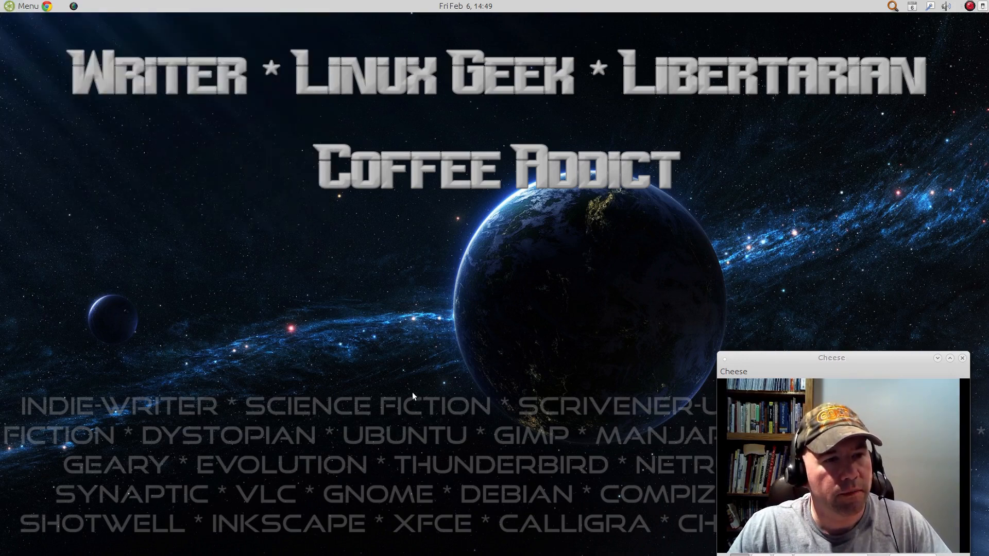
scroll(655, 282, "down", 5)
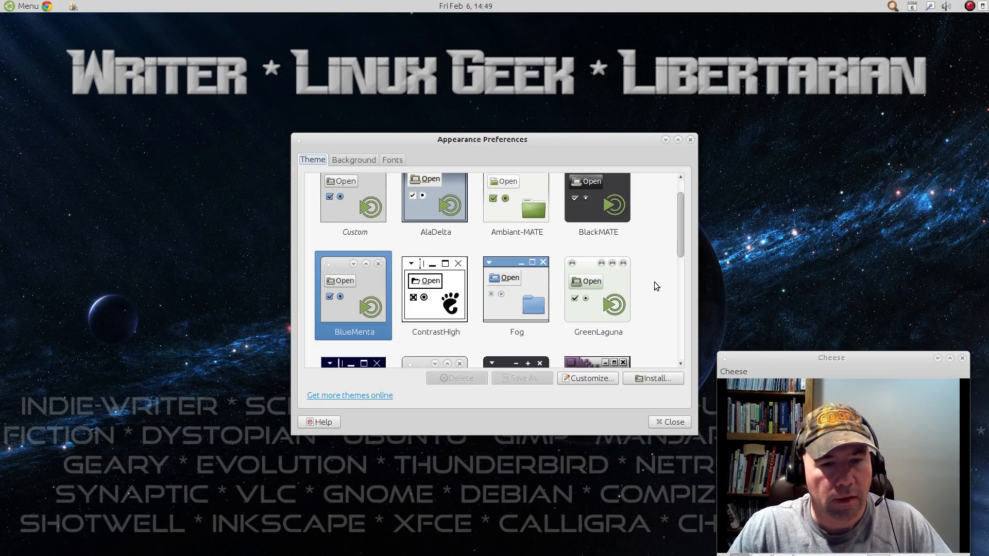
scroll(654, 282, "down", 3)
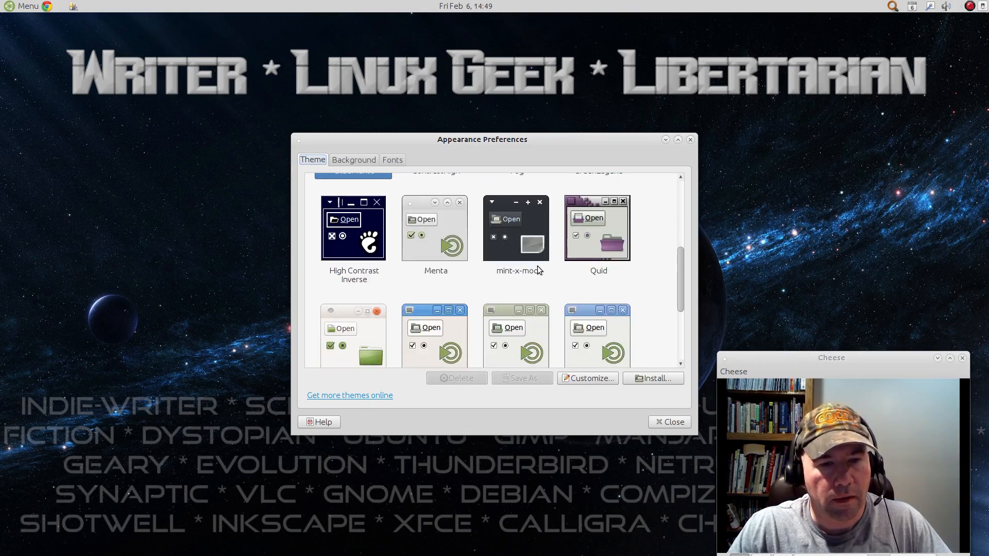
left_click(520, 228)
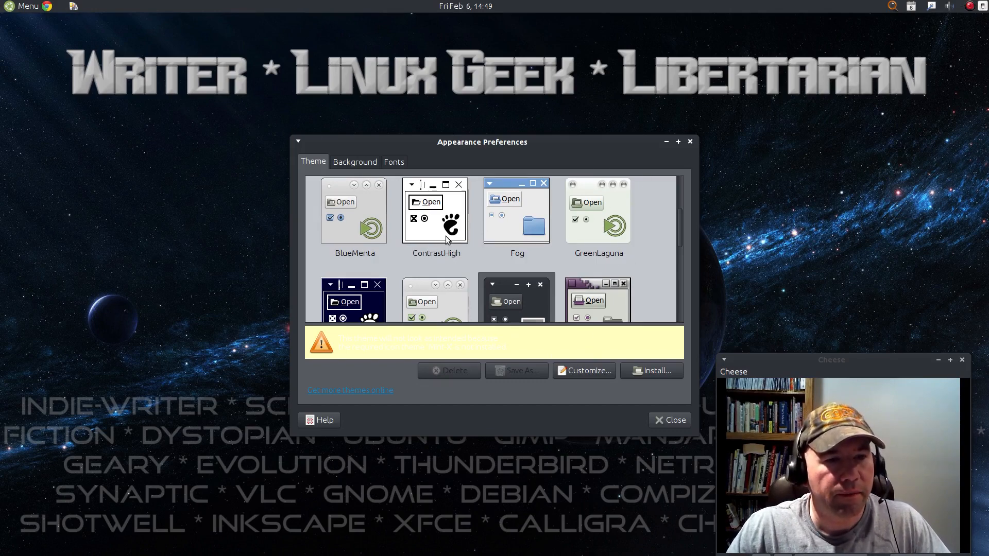
- Customize the mint-x-mod theme with the ThinIce controls, and check its color and window border options
scroll(473, 242, "down", 2)
scroll(475, 245, "down", 2)
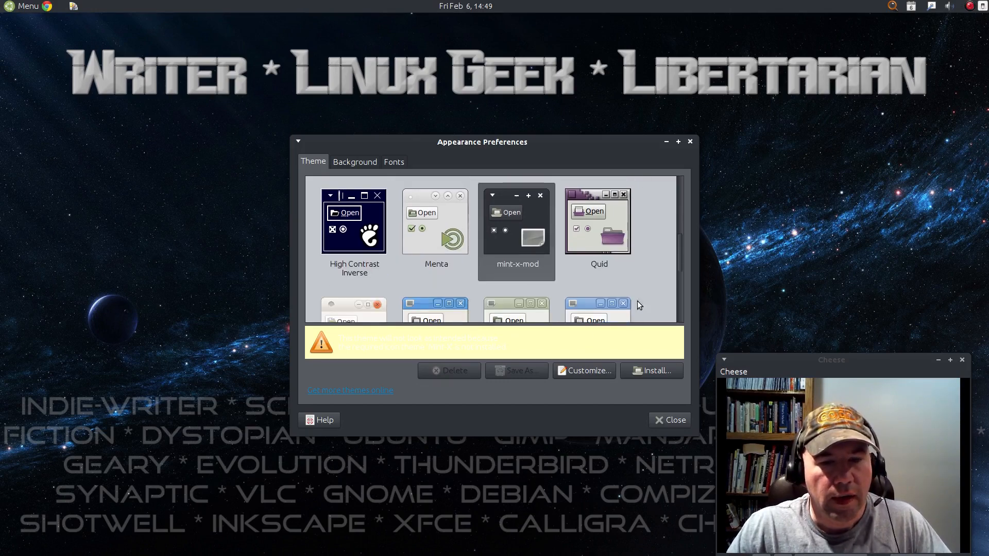
scroll(502, 276, "up", 1)
scroll(503, 276, "up", 5)
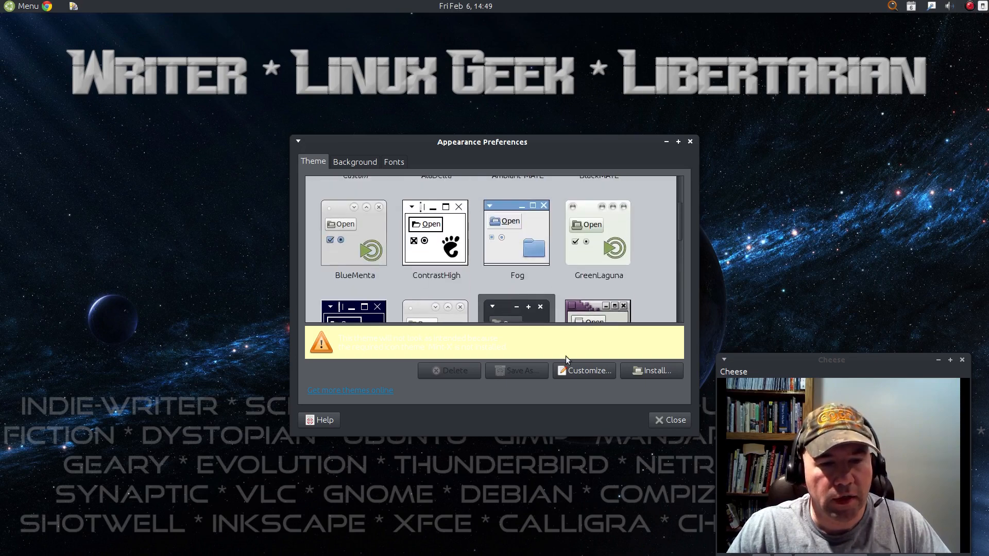
left_click(594, 373)
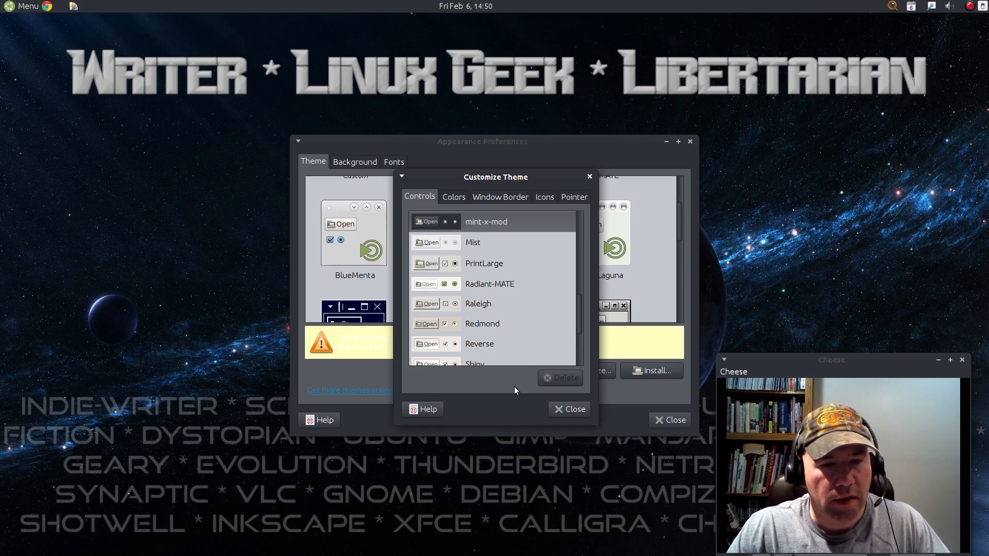
scroll(516, 318, "down", 5)
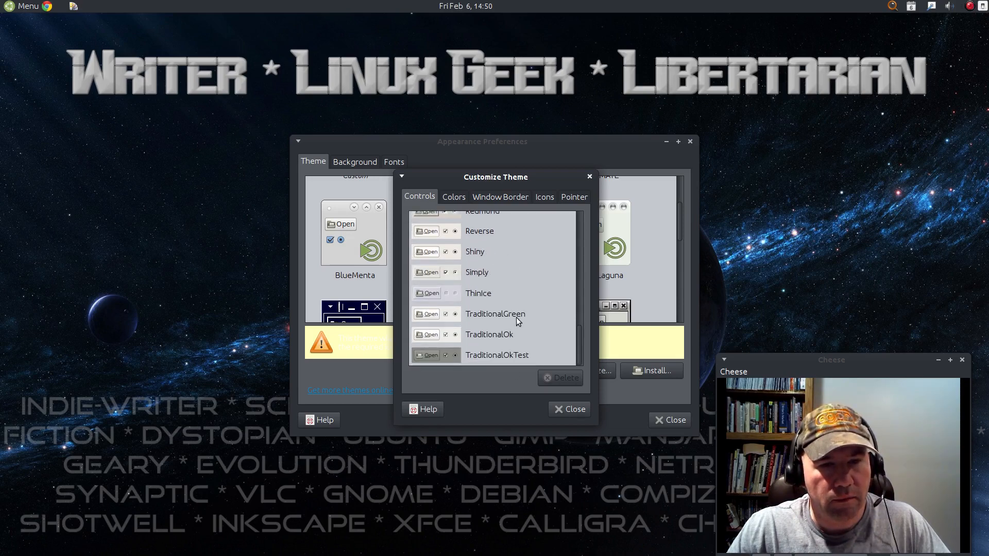
scroll(516, 301, "up", 5)
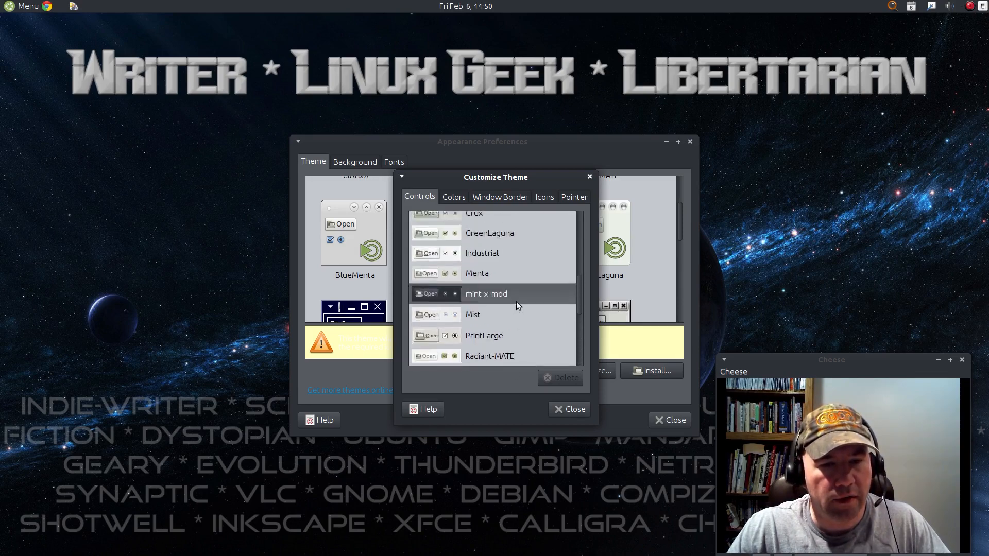
scroll(516, 283, "up", 3)
scroll(526, 276, "down", 2)
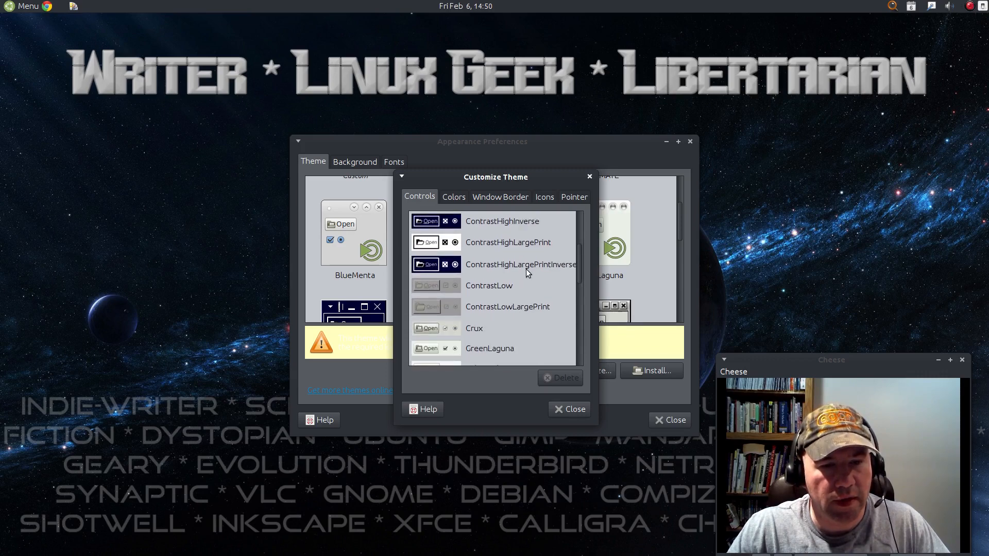
scroll(527, 321, "down", 5)
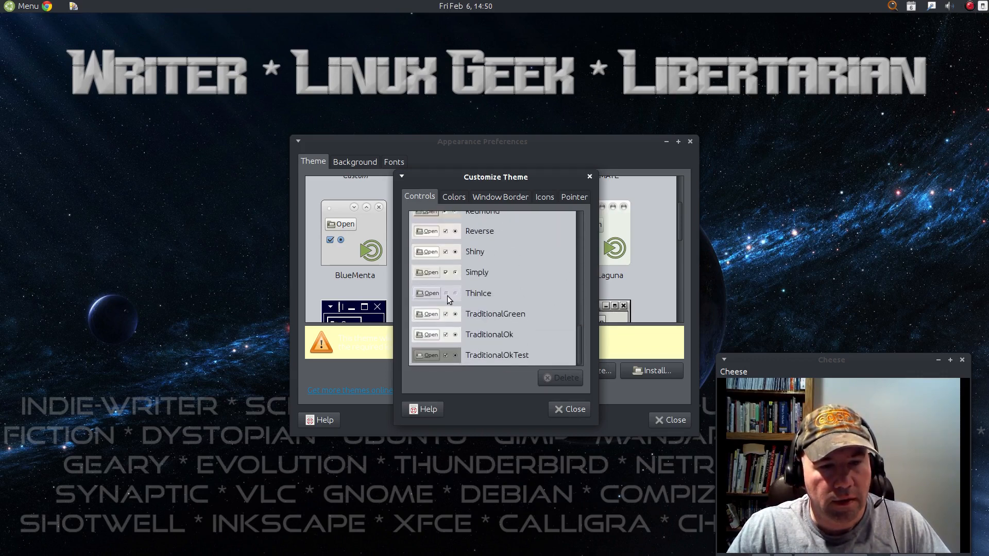
left_click(448, 299)
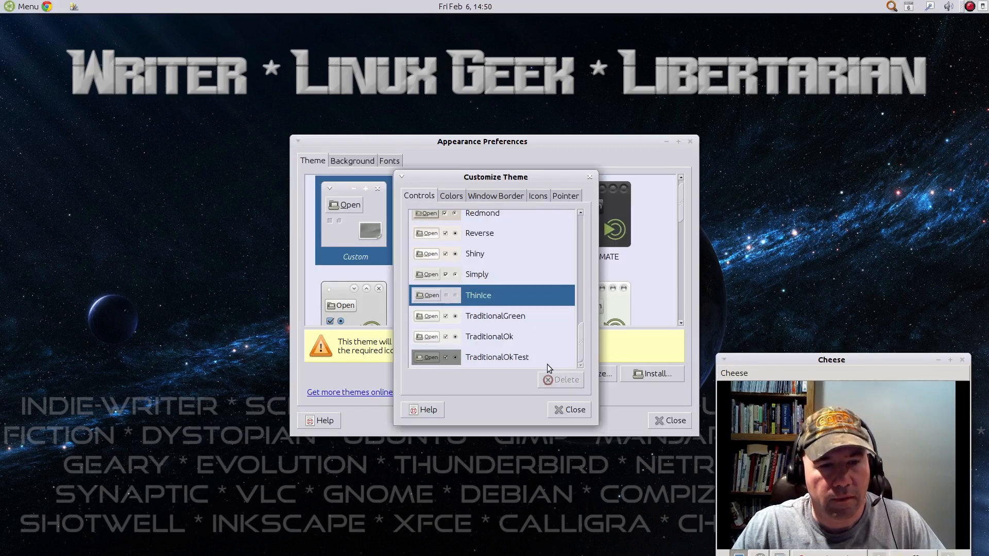
left_click(453, 199)
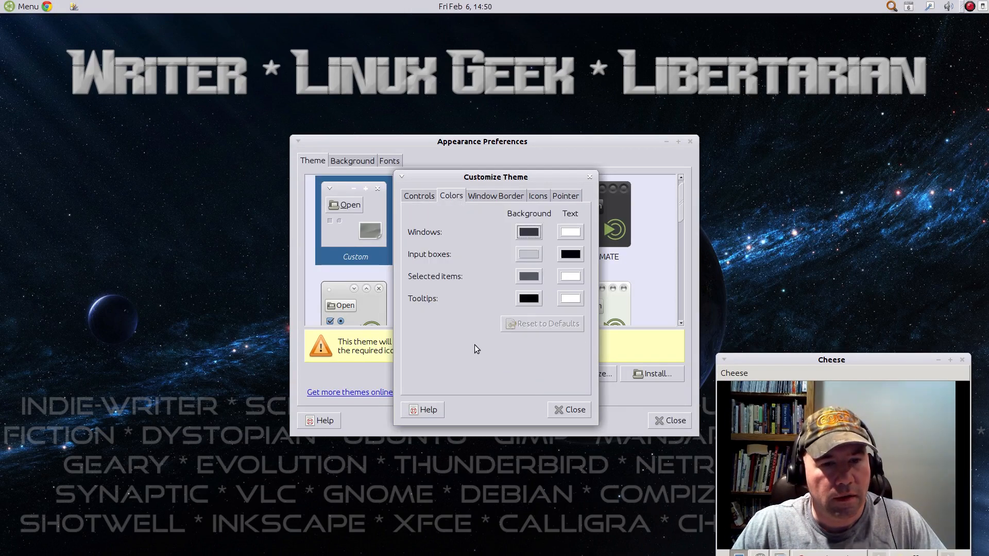
left_click(496, 197)
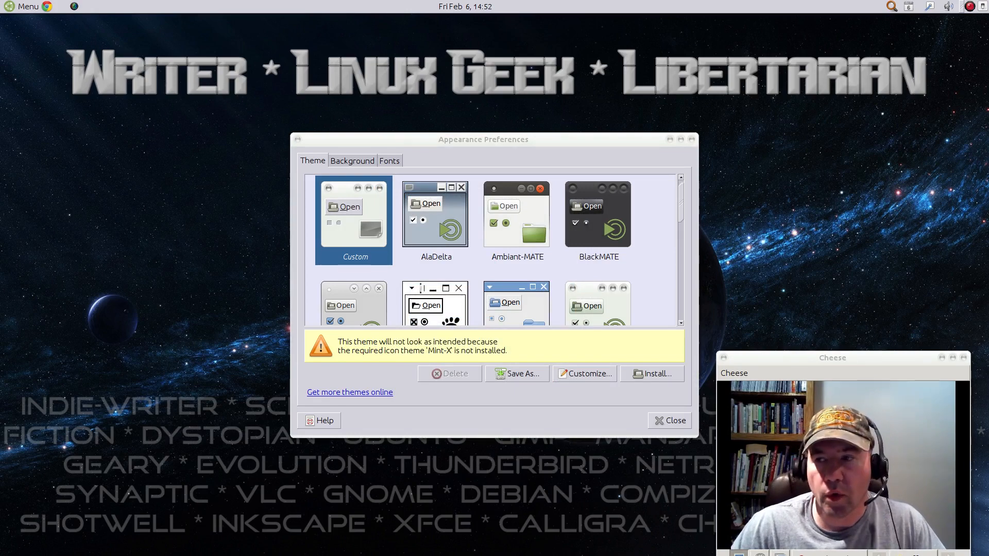
- Try the BlackMATE theme, switch back to BlueMenta and close the appearance preferences
left_click(610, 215)
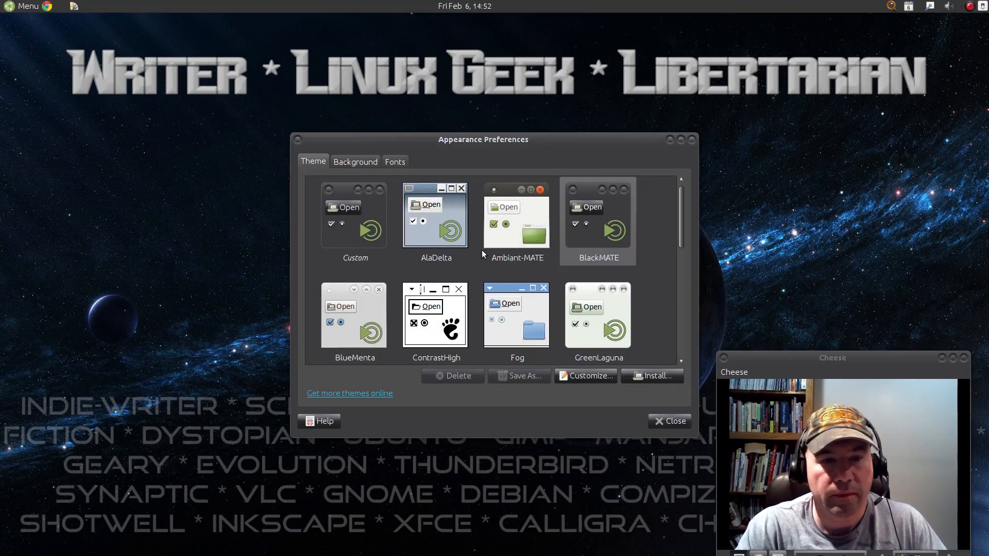
scroll(472, 326, "down", 3)
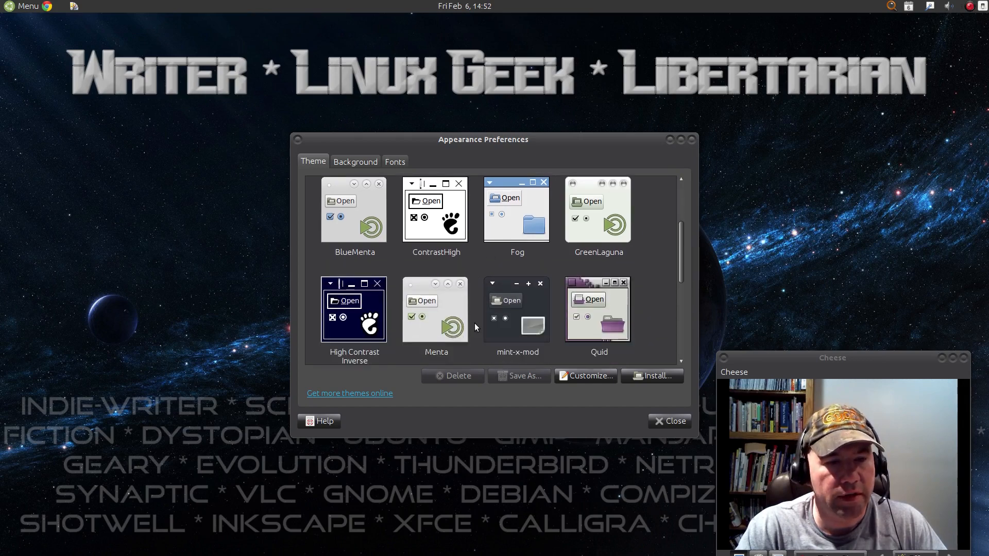
left_click(361, 233)
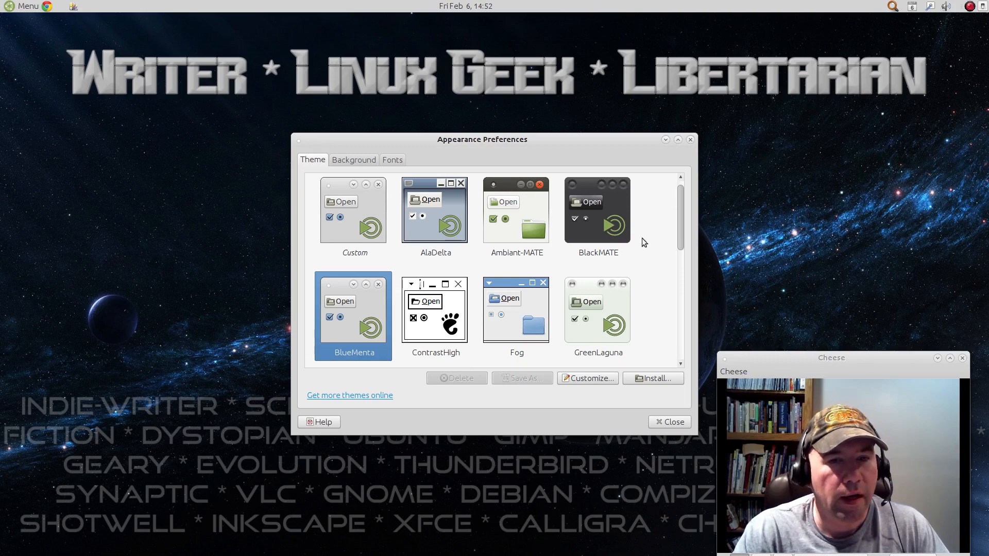
left_click(661, 424)
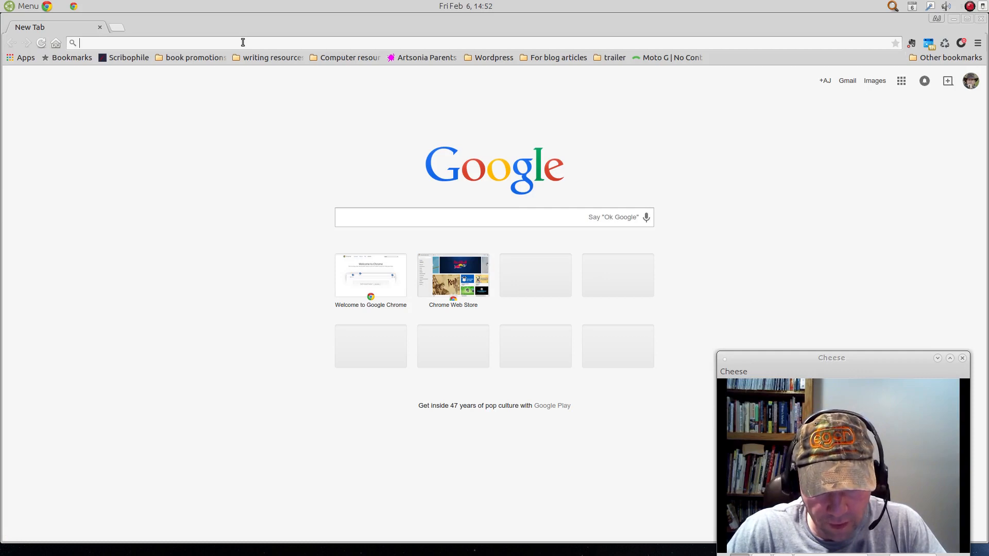
- In Chrome, search for noobslab, open the NoobsLab site and go to its Themes and Icons page
type("noo")
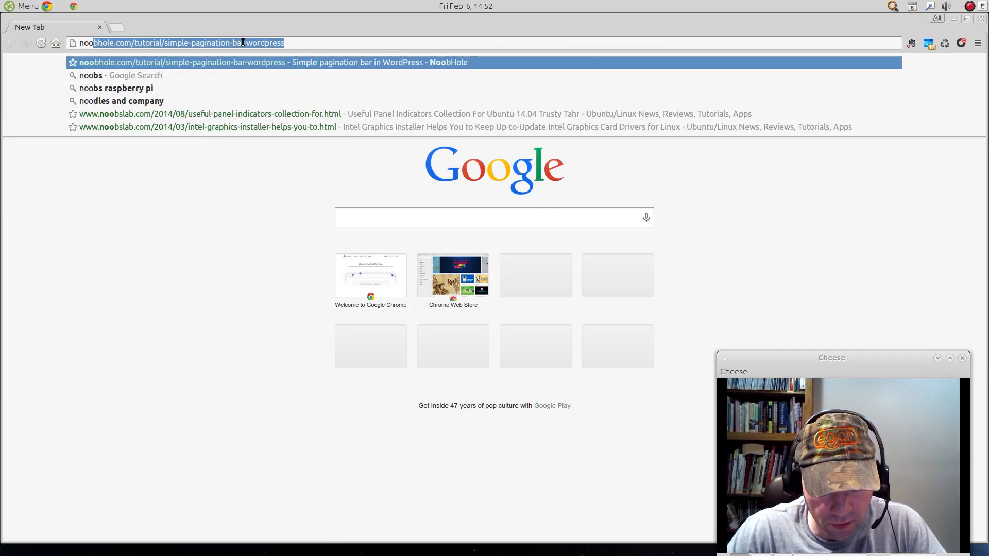
type("bslab")
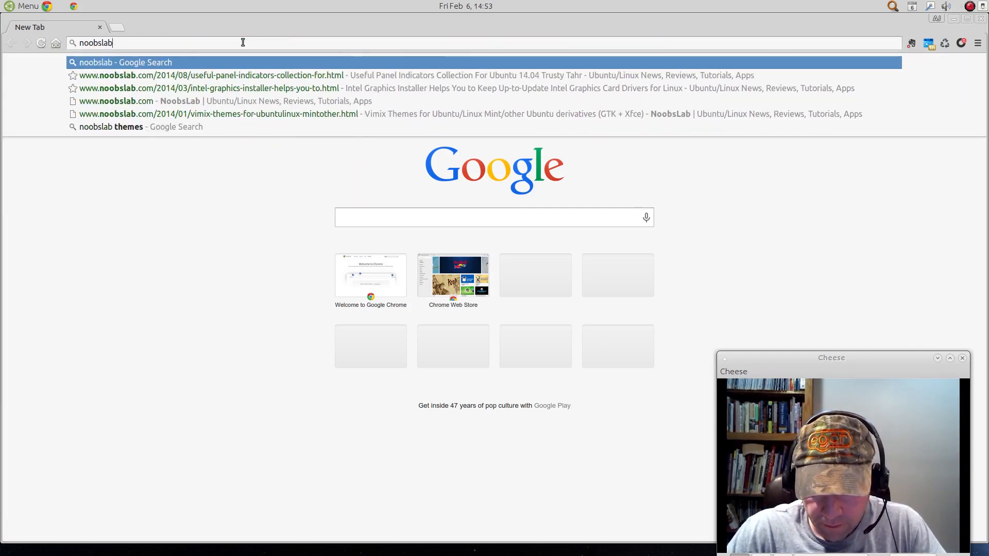
key("Return")
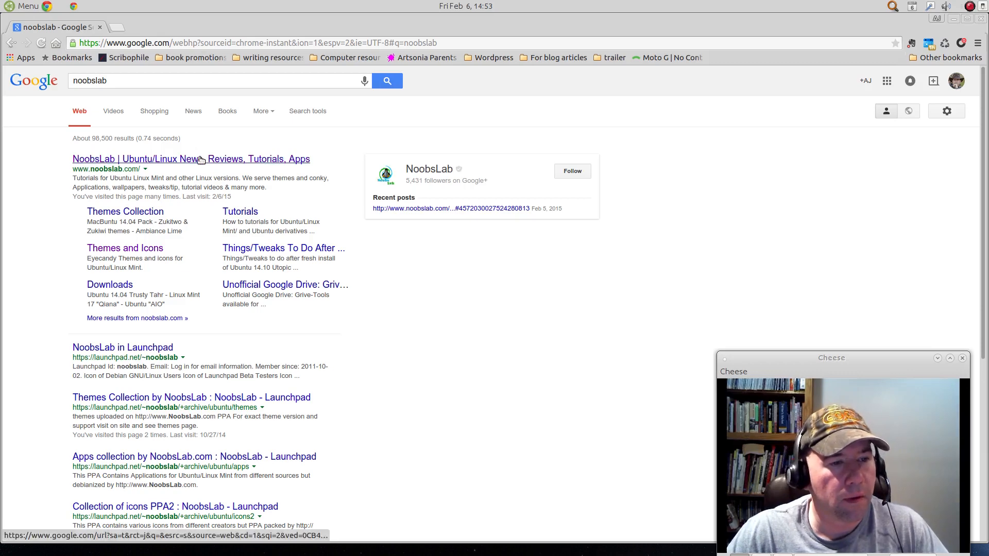
left_click(204, 159)
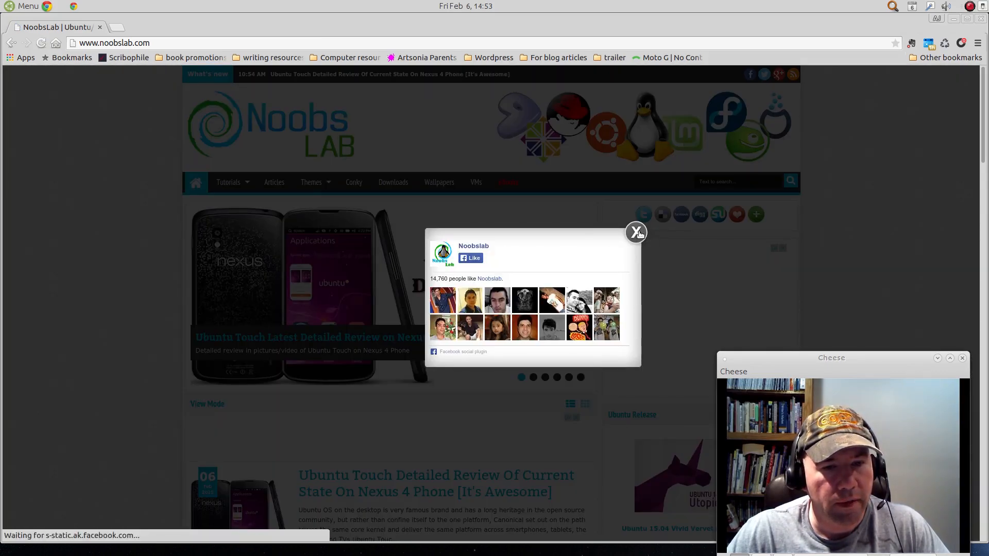
left_click(636, 232)
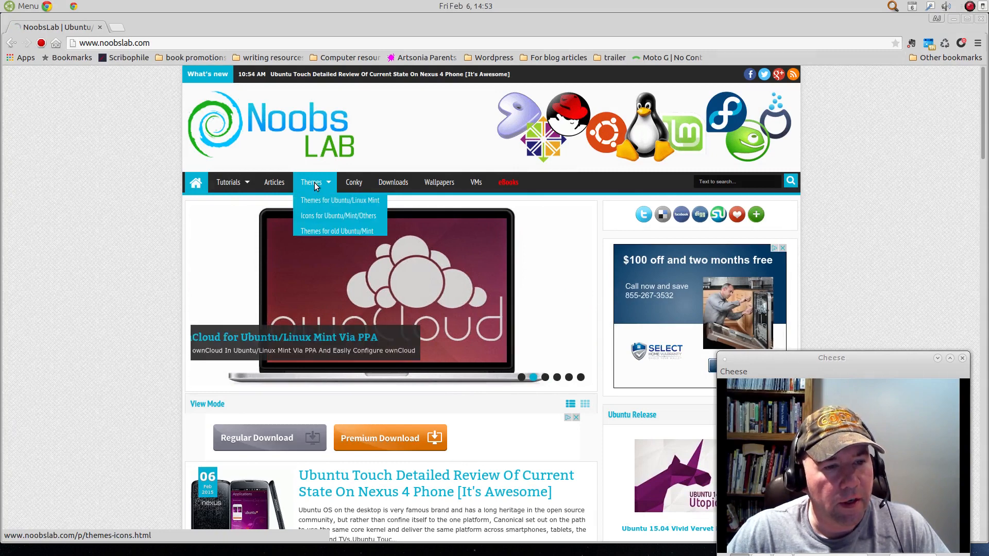
left_click(317, 183)
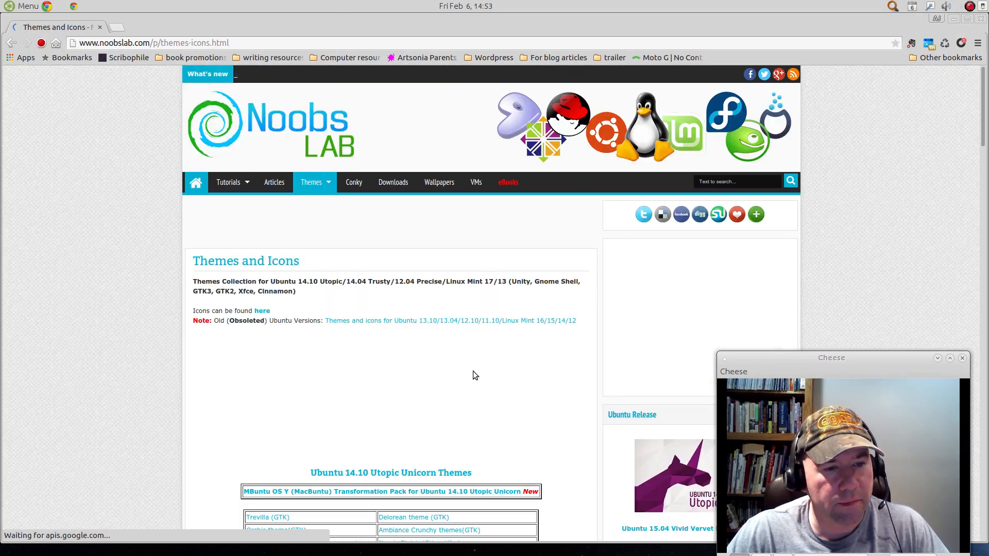
- Find the Ubuntu 14.04 Trusty Tahr themes list and open the Ambiance Dark (GTK) theme's page to look through it
scroll(453, 367, "down", 1)
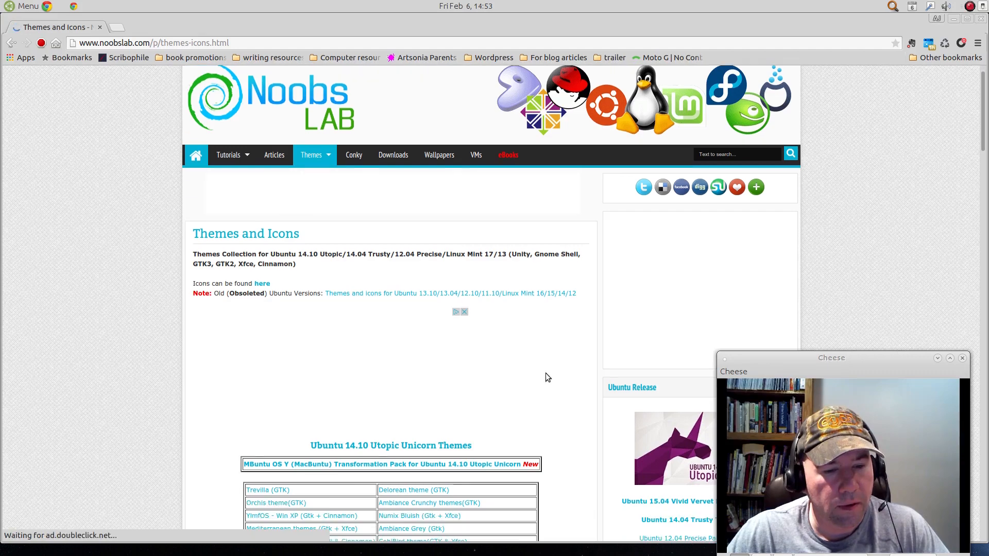
scroll(555, 373, "down", 7)
scroll(564, 373, "down", 10)
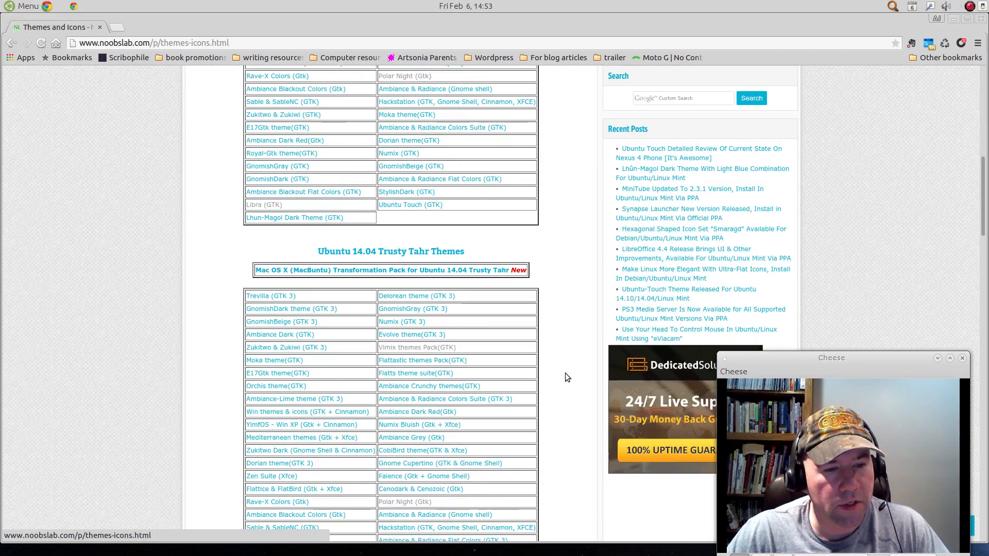
scroll(564, 377, "down", 3)
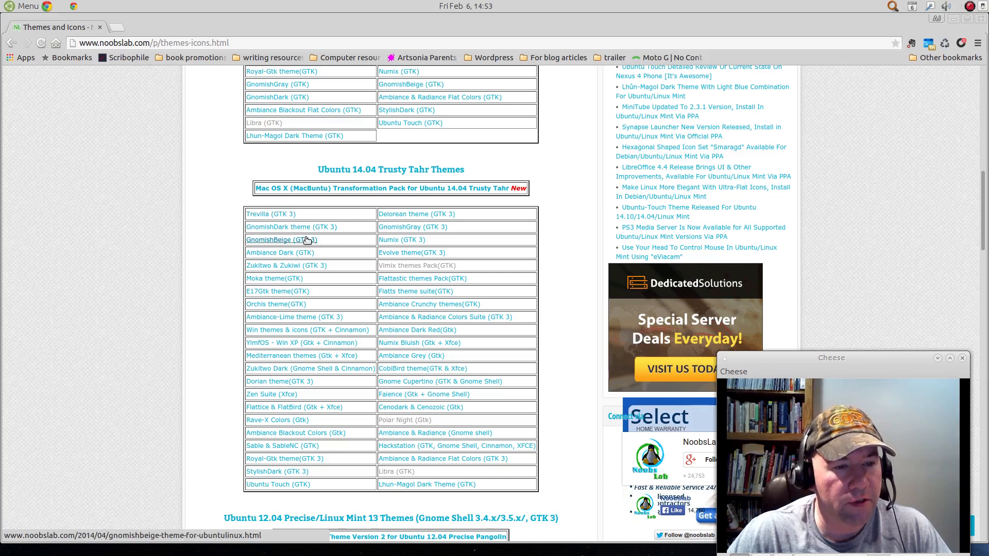
left_click(289, 256)
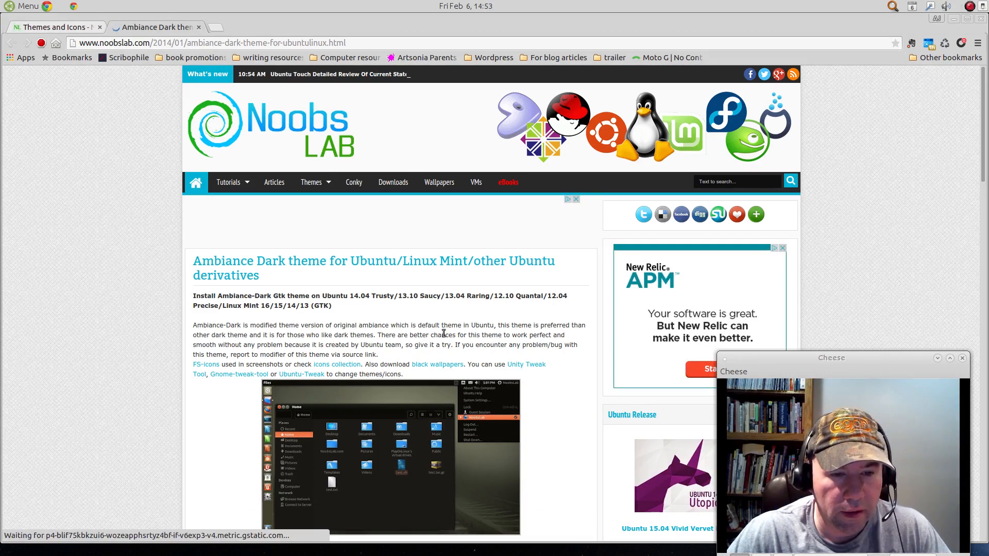
scroll(575, 387, "down", 7)
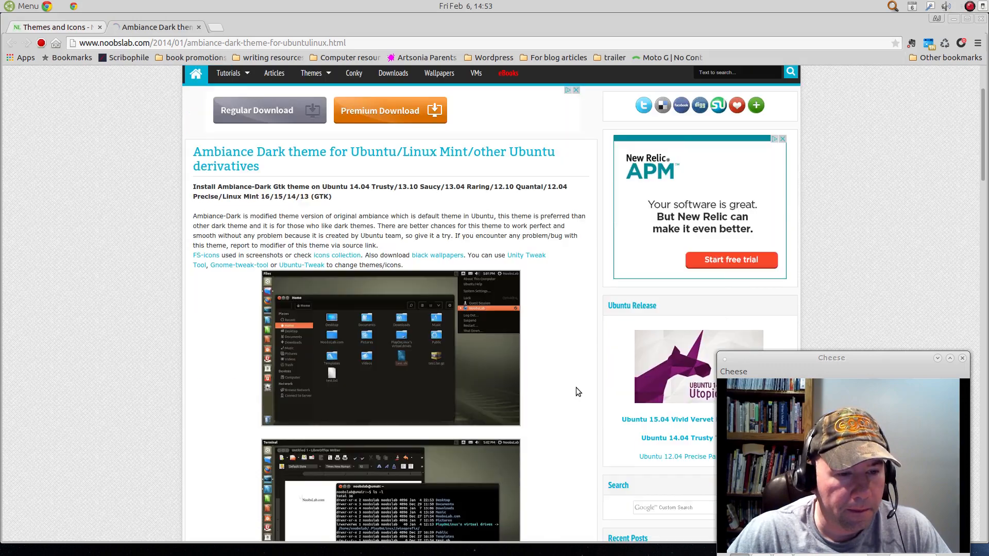
- Look through the Ambiance Dark and Vimix Themes pages down to their install commands, closing each page when done
scroll(580, 388, "down", 6)
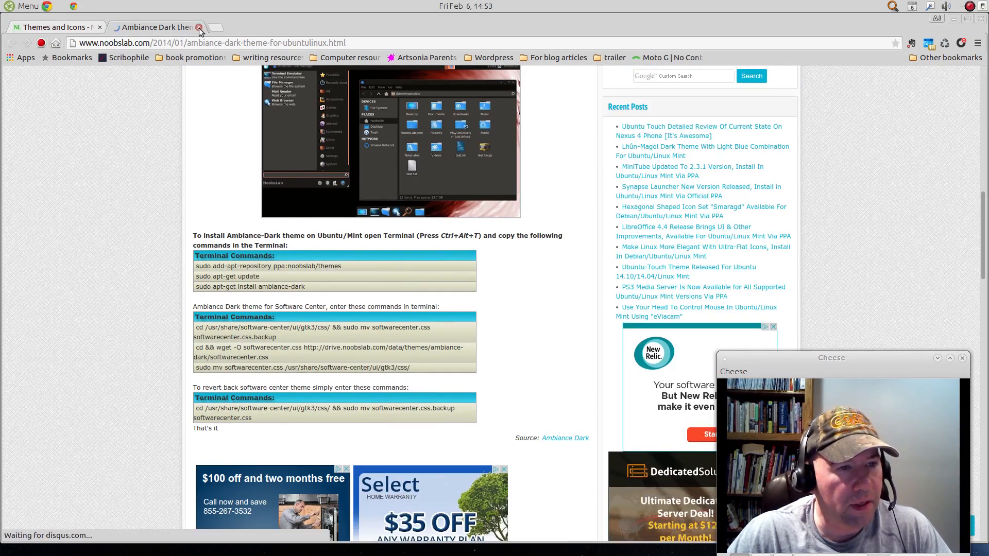
left_click(199, 28)
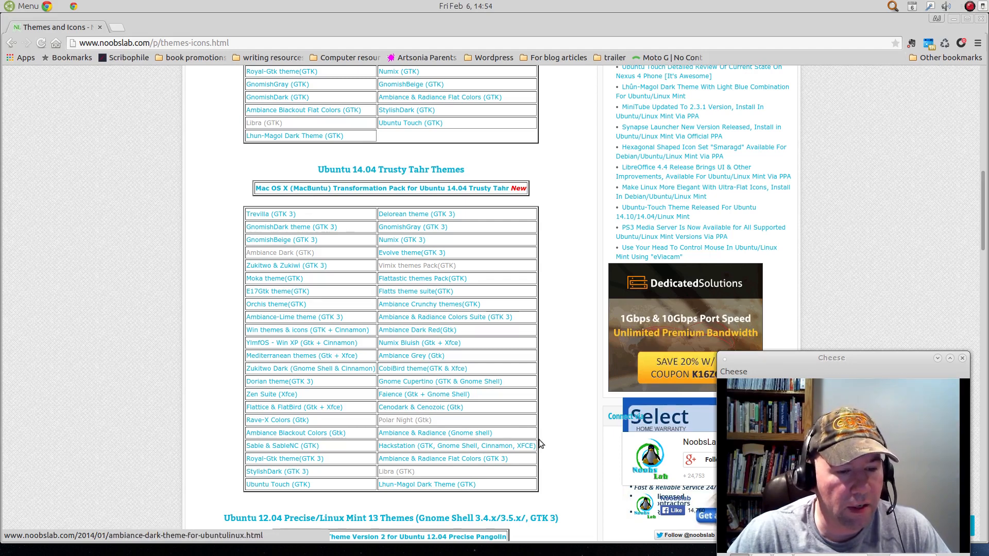
right_click(414, 268)
left_click(435, 277)
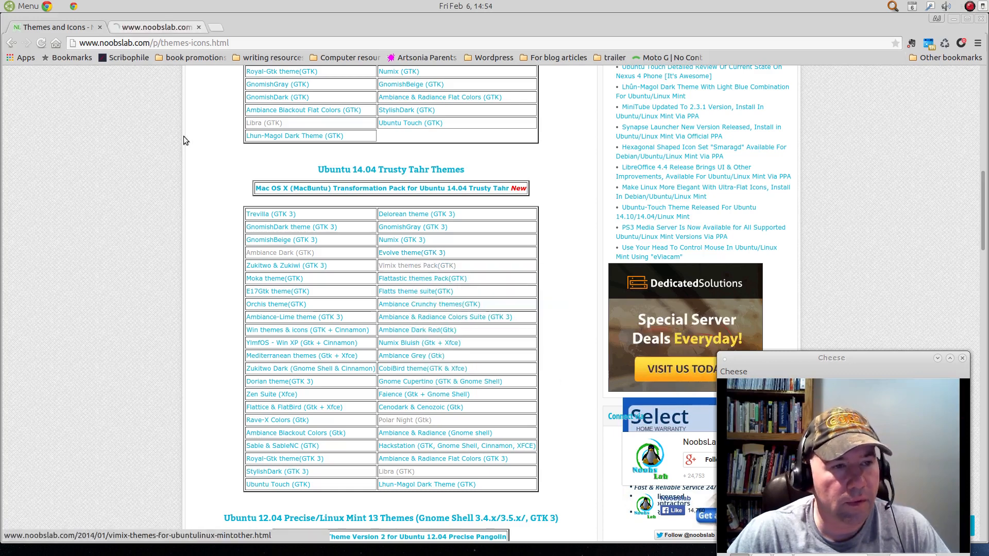
left_click(159, 27)
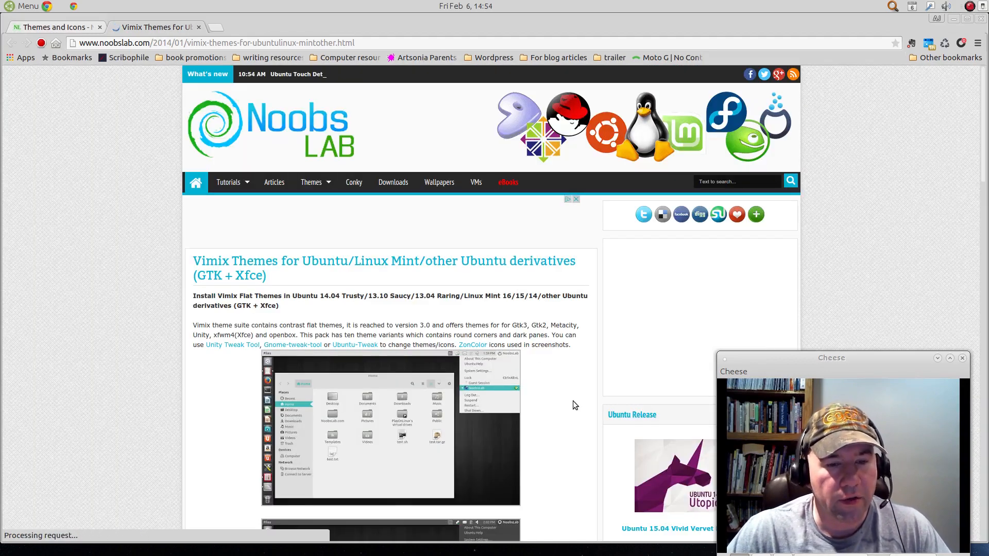
scroll(567, 394, "down", 15)
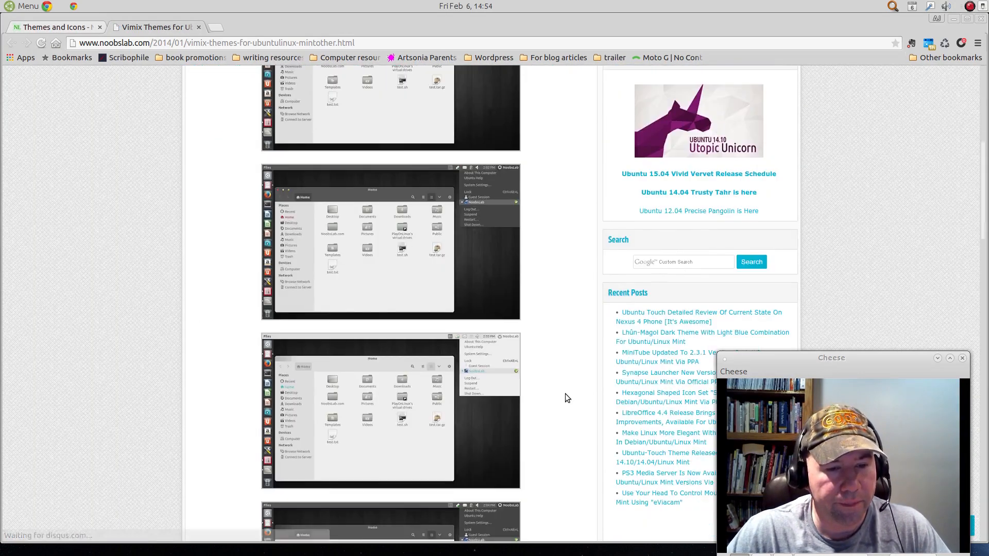
scroll(565, 394, "down", 13)
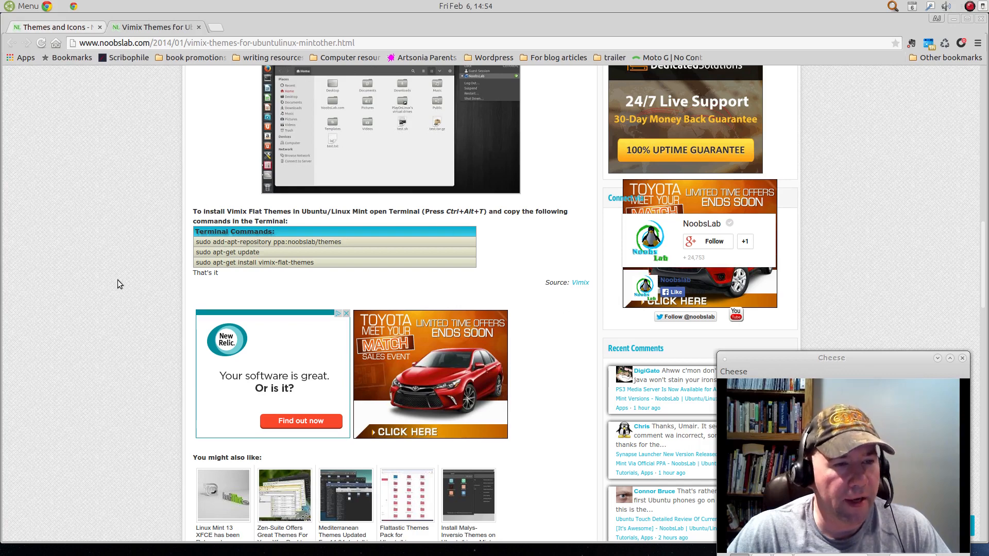
left_click(199, 27)
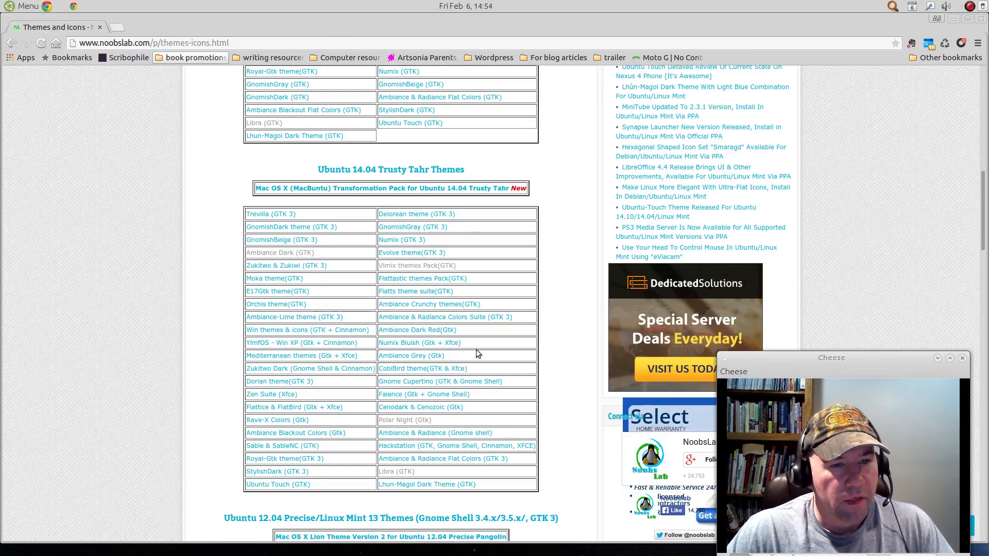
- Browse the remaining theme lists down to the Icons for Ubuntu/Linux Mint list and look over the icon sets
scroll(515, 381, "down", 4)
scroll(536, 397, "down", 20)
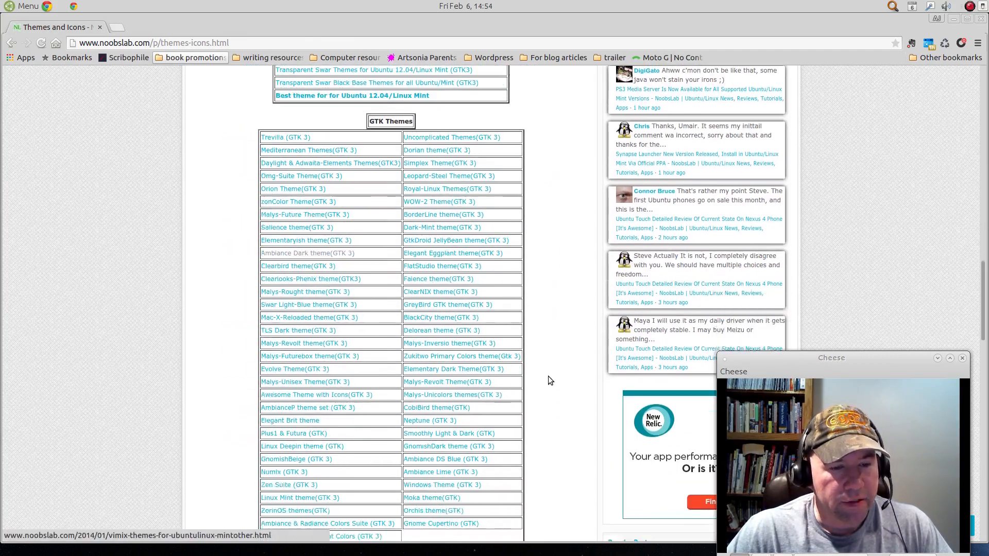
scroll(560, 357, "down", 13)
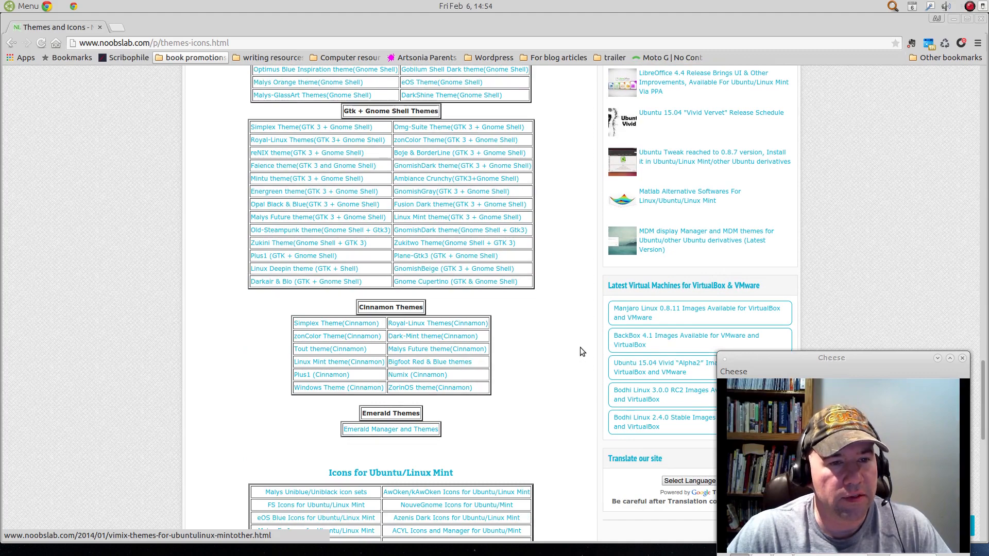
scroll(580, 348, "up", 5)
scroll(580, 348, "down", 7)
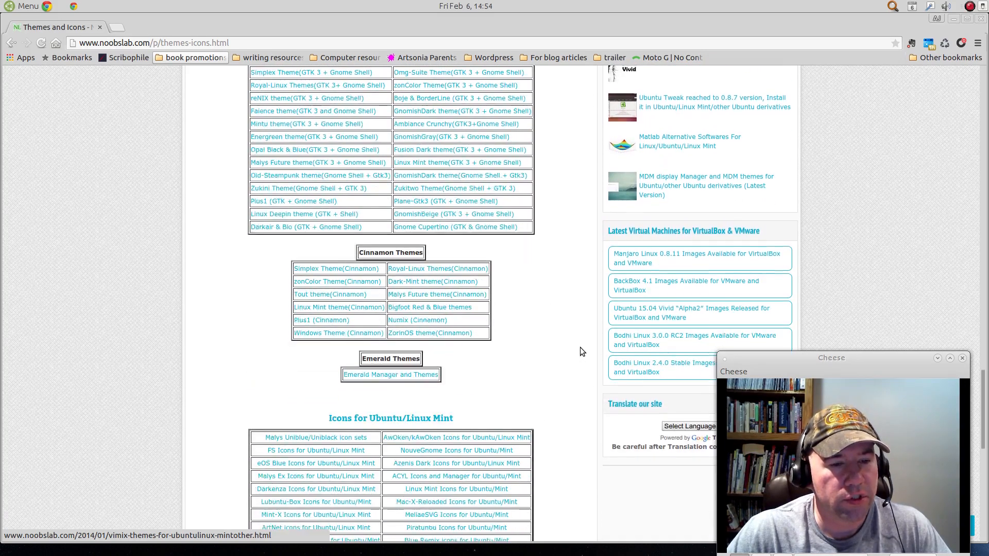
scroll(580, 348, "down", 11)
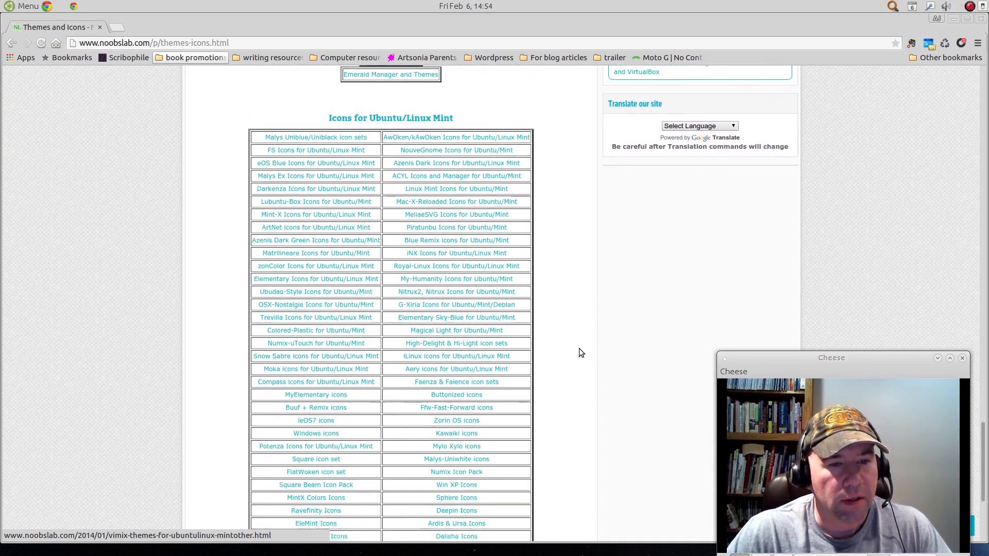
scroll(579, 348, "down", 3)
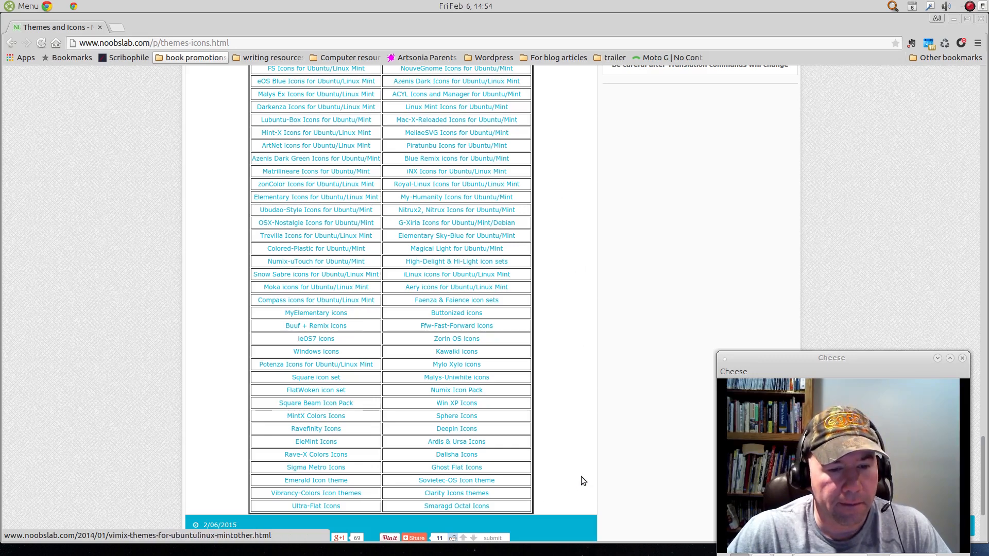
scroll(581, 479, "up", 4)
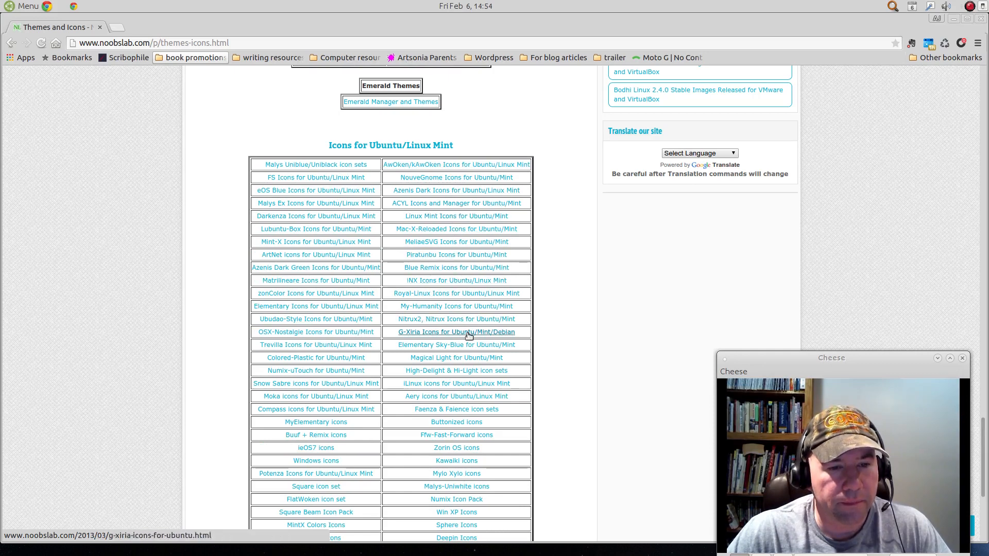
- Open the Faenza & Faience icon sets page and look through its screenshots
left_click(477, 410)
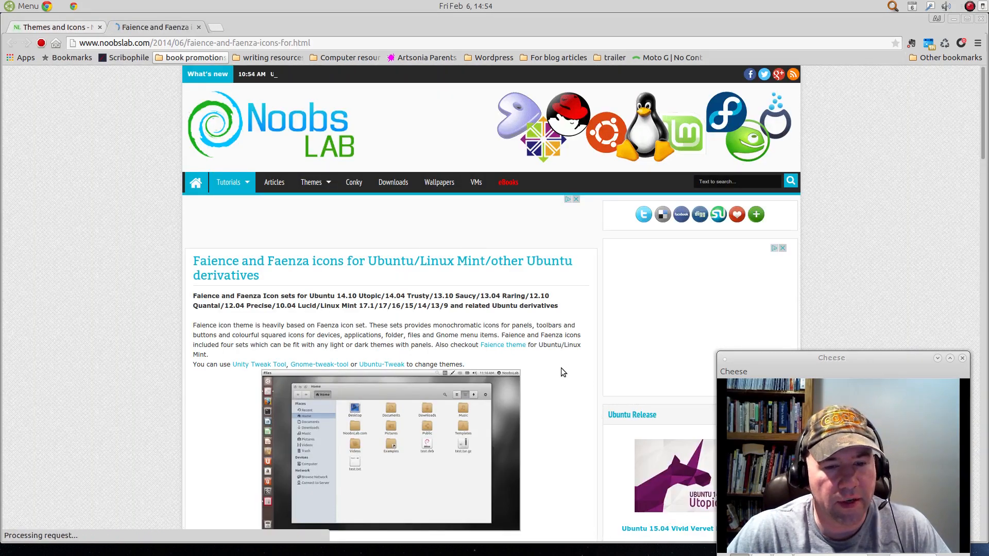
scroll(564, 369, "down", 1)
scroll(564, 368, "down", 15)
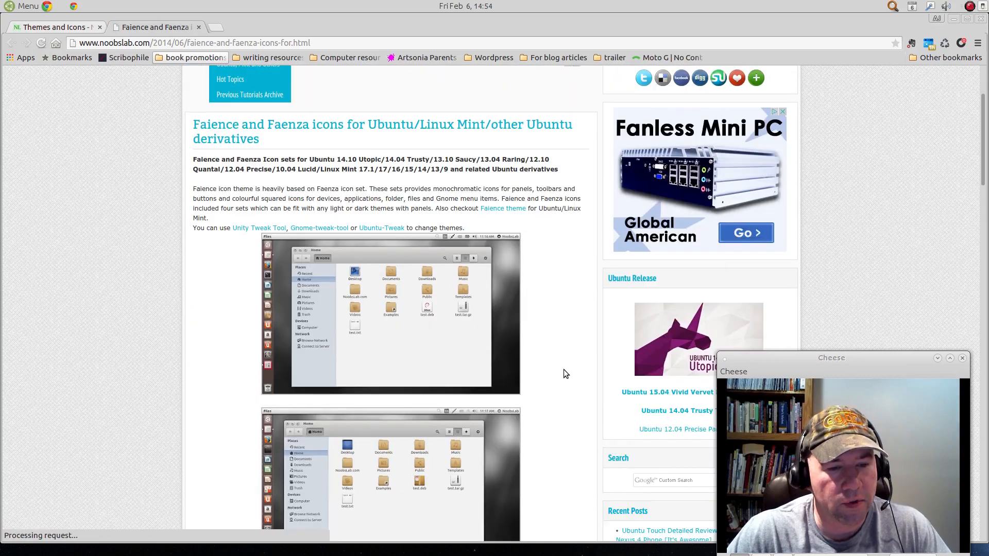
scroll(563, 370, "down", 20)
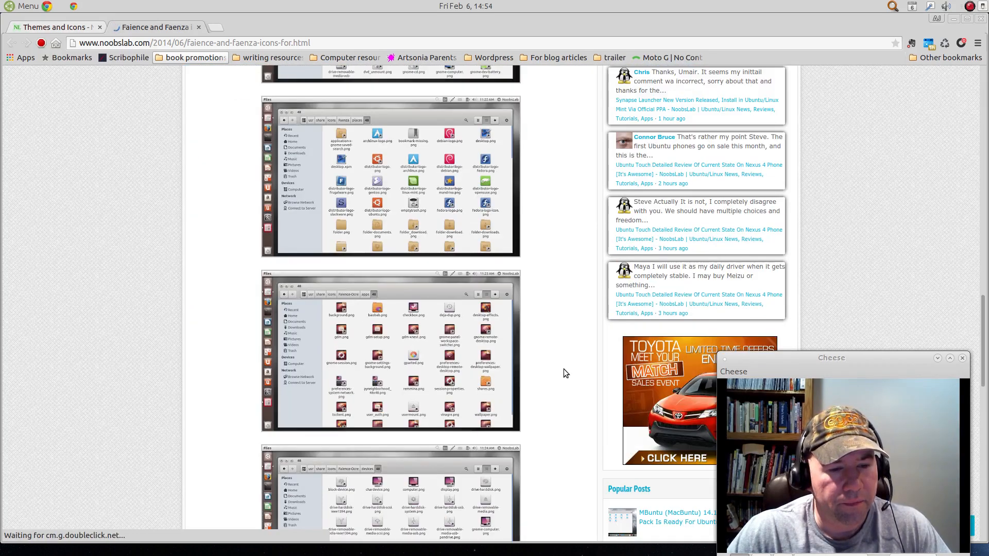
scroll(564, 369, "down", 3)
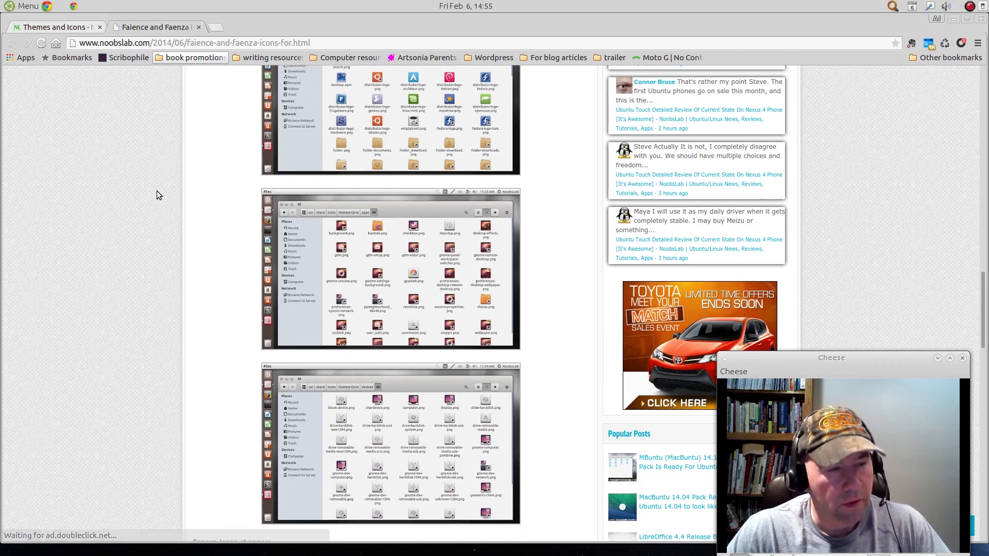
- Find and launch MATE Terminal, and move its window clear of the page's main content
type("terminal")
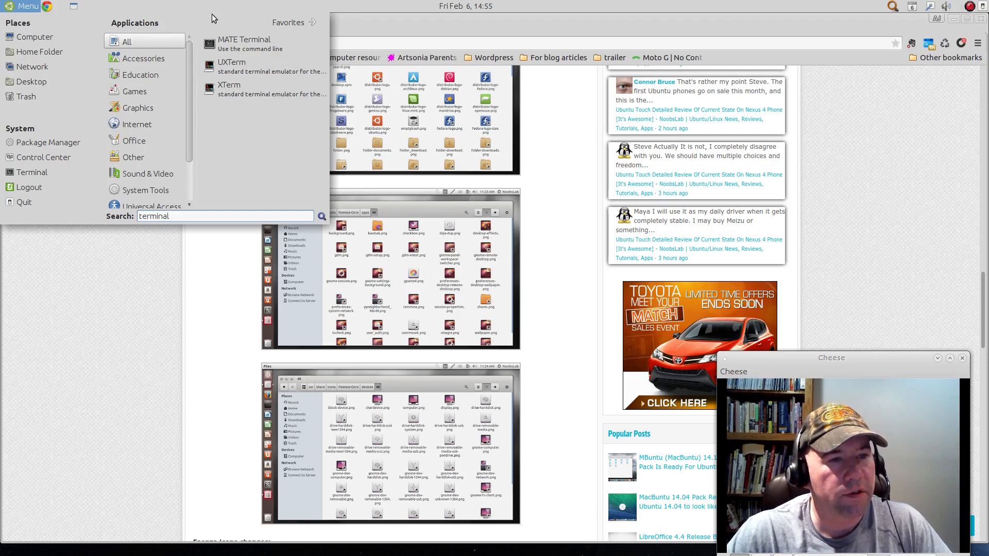
key("Return")
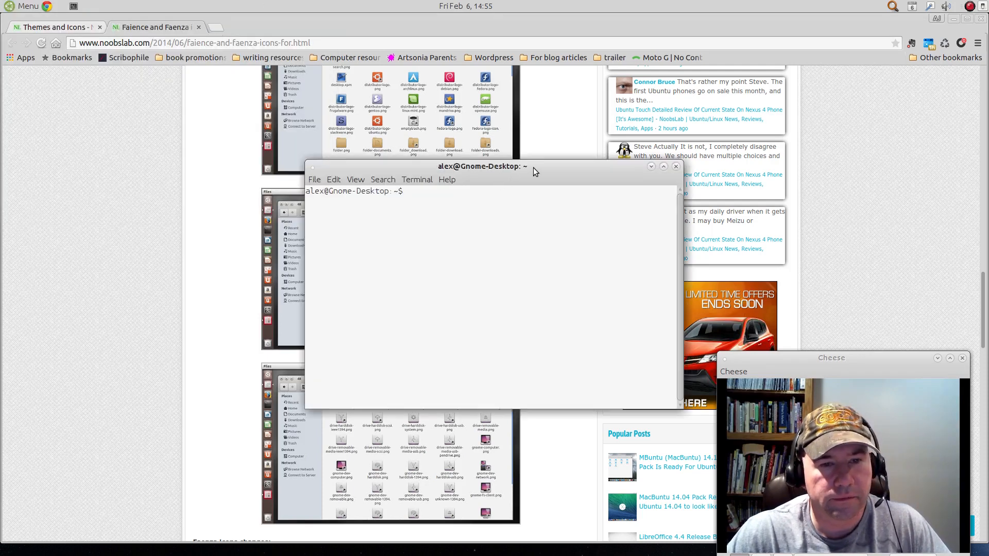
left_click_drag(550, 168, 808, 83)
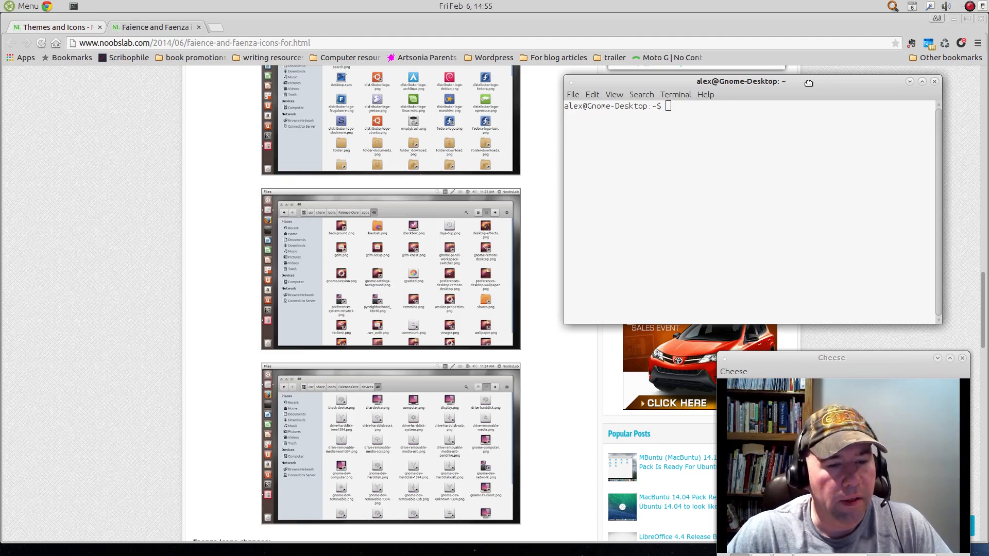
- Find the Faenza and Faience install commands on the page, and arrange the browser and terminal windows side by side
left_click(183, 261)
scroll(185, 261, "down", 8)
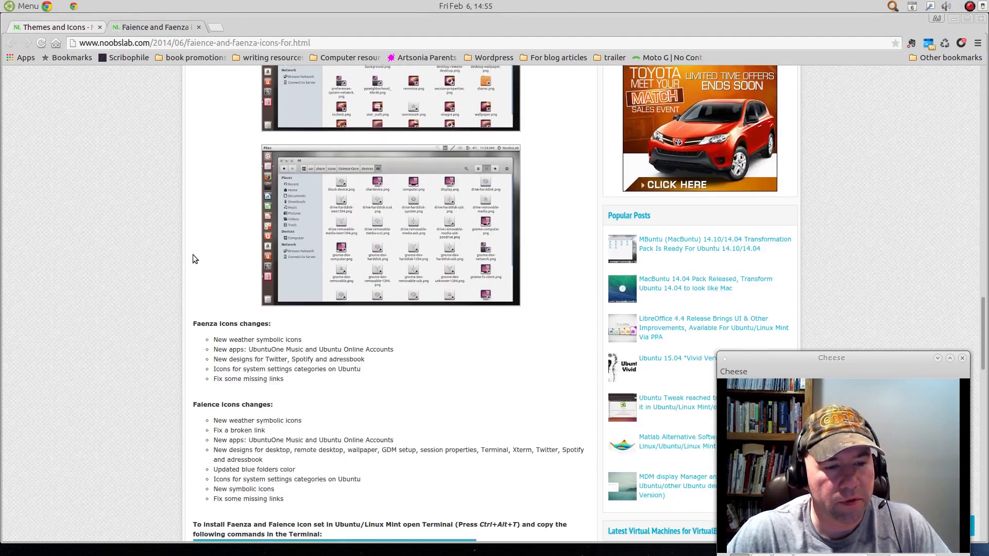
scroll(193, 257, "down", 12)
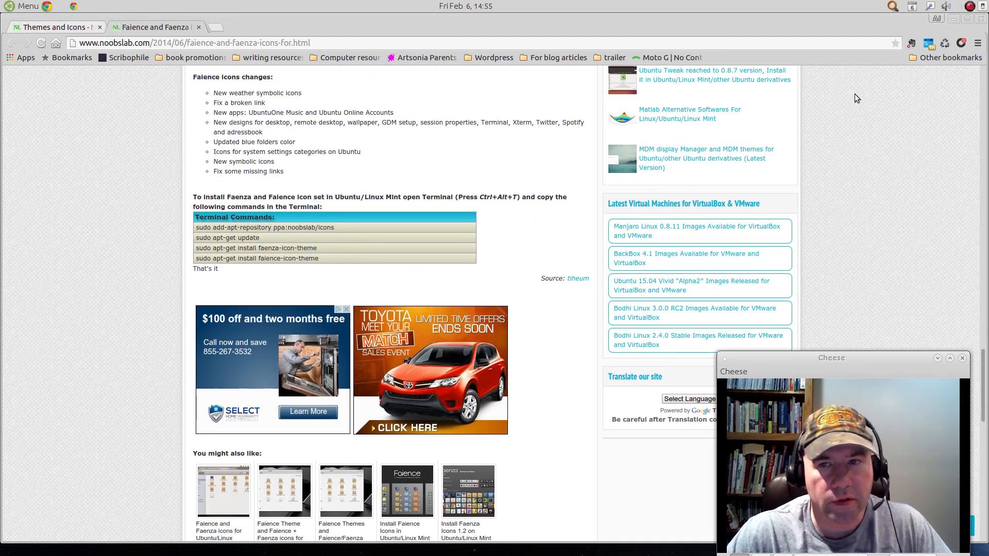
left_click(965, 20)
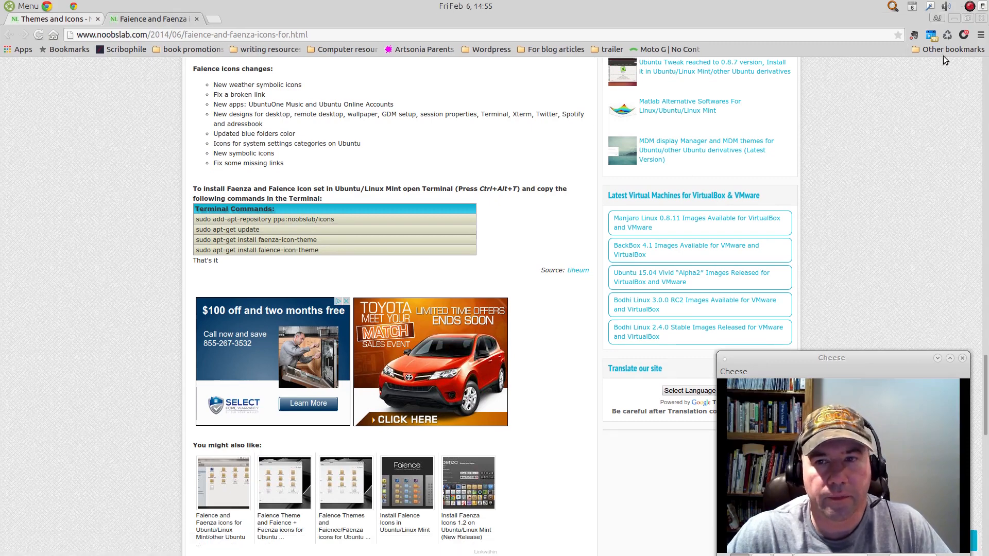
left_click(967, 18)
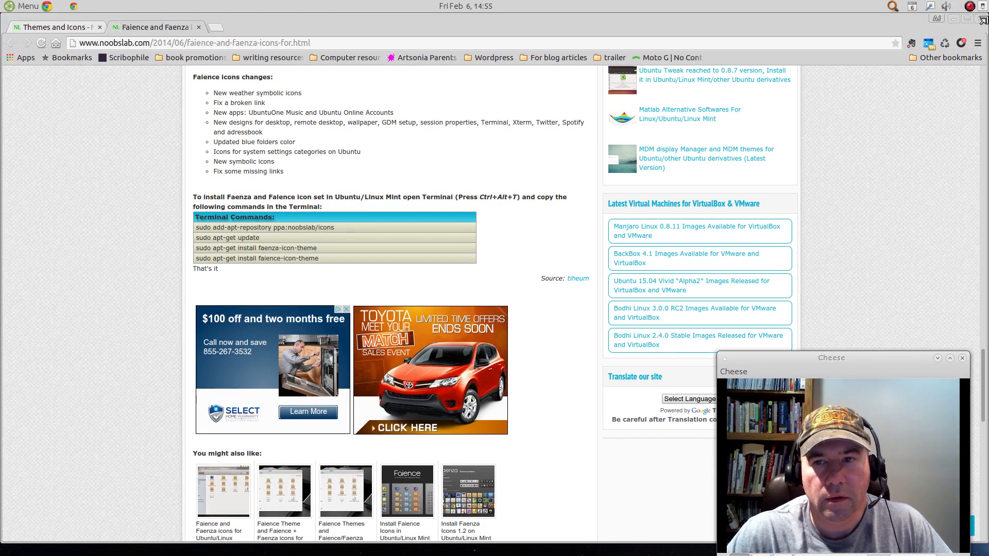
left_click(967, 19)
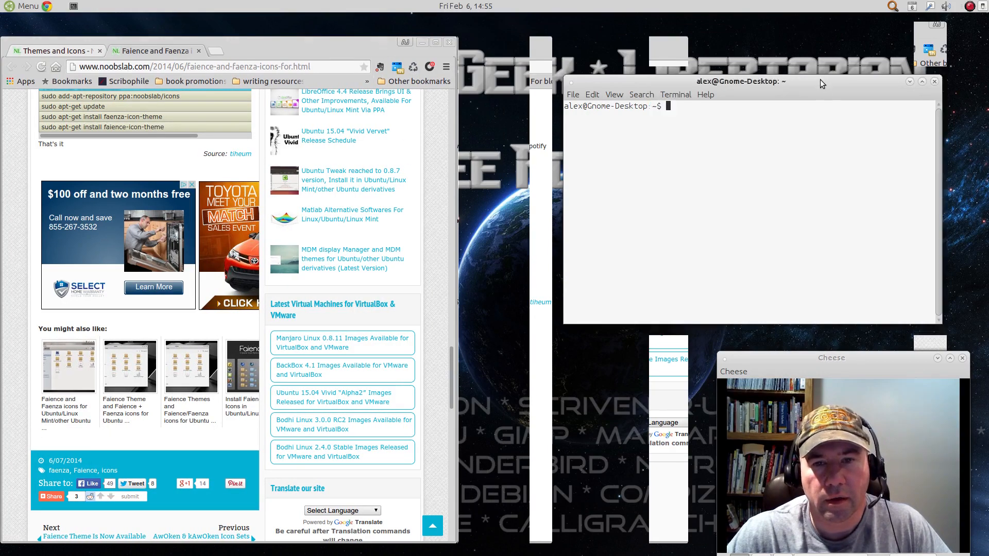
left_click_drag(821, 81, 728, 100)
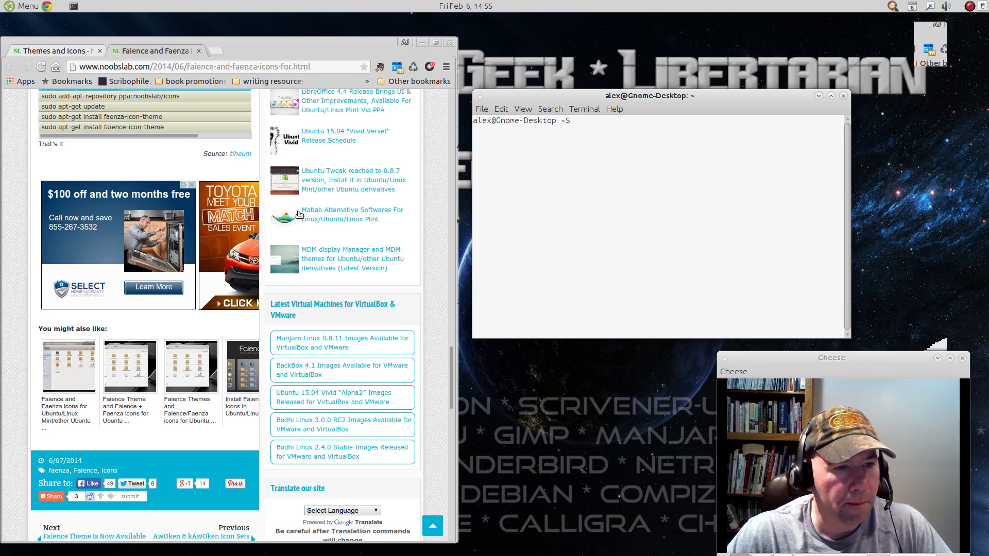
- Copy sudo add-apt-repository ppa:noobslab/icons from the page, run it in the terminal, enter the sudo password and accept adding the PPA
left_click_drag(184, 97, 43, 98)
right_click(51, 94)
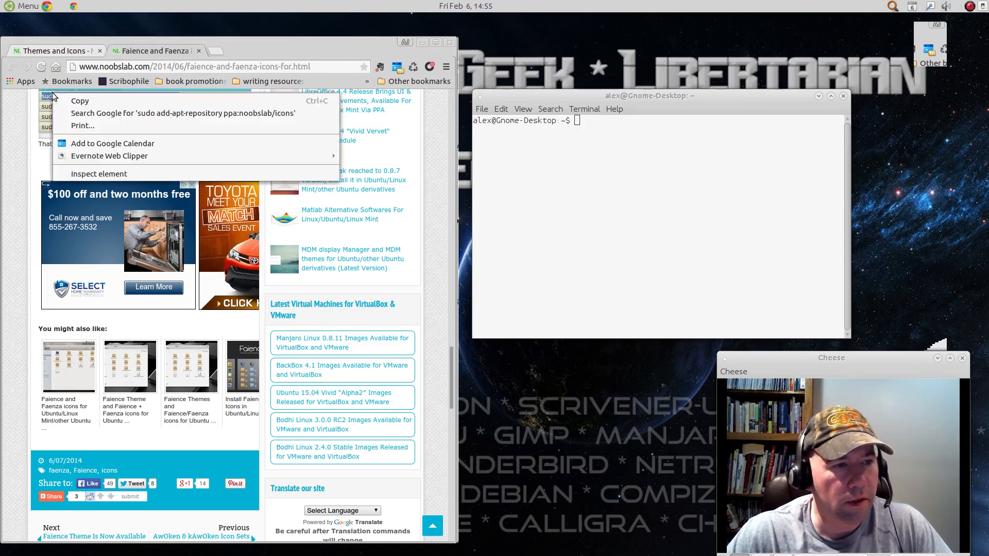
left_click(70, 99)
right_click(577, 120)
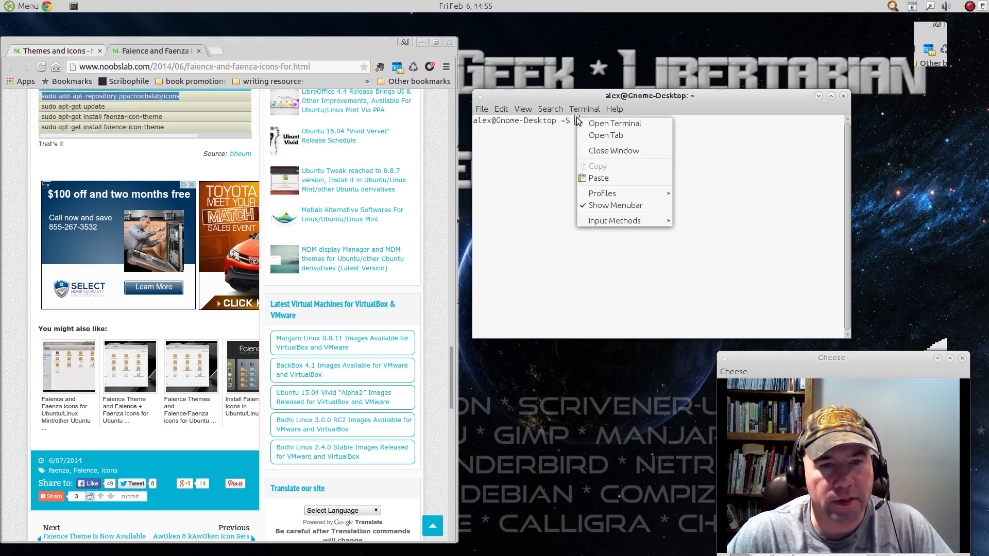
left_click(593, 178)
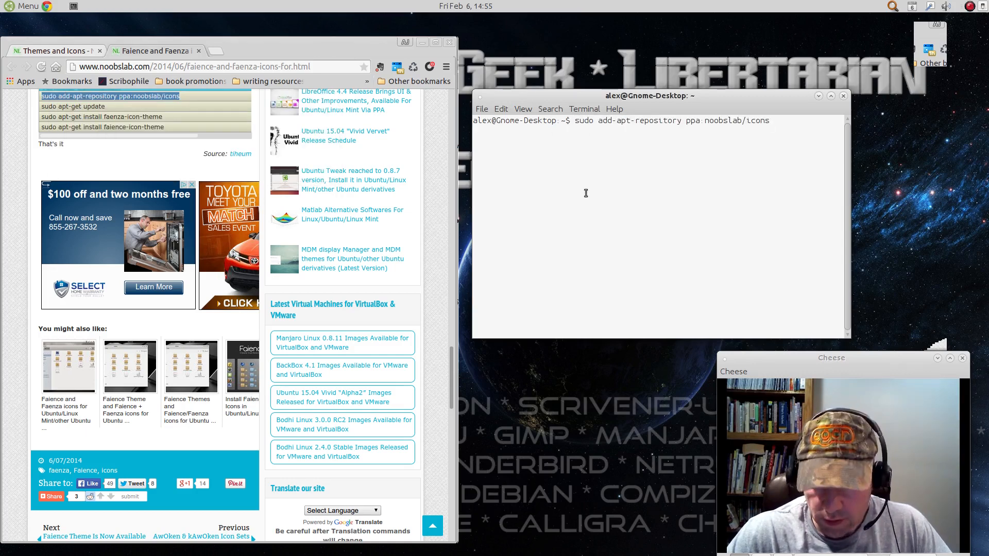
key("Return")
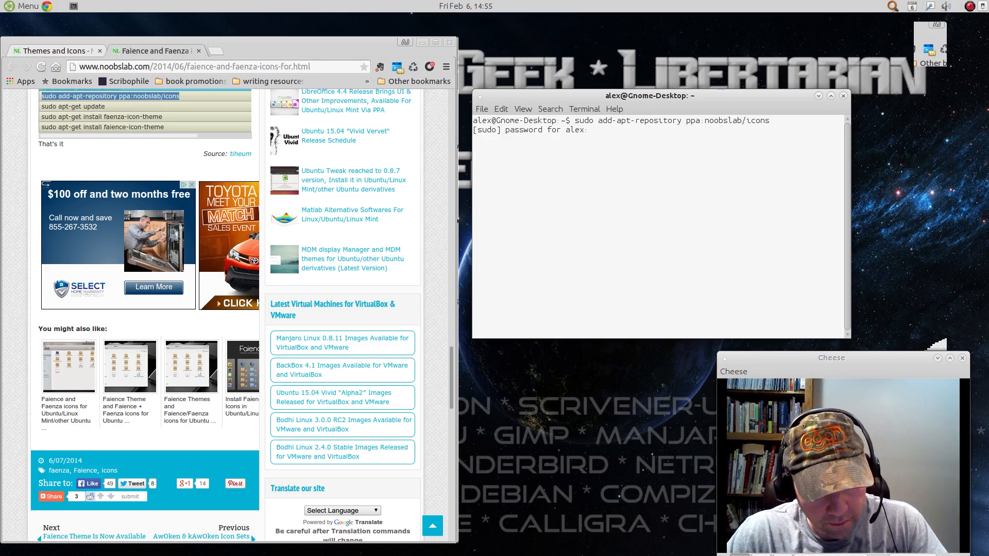
key("Return")
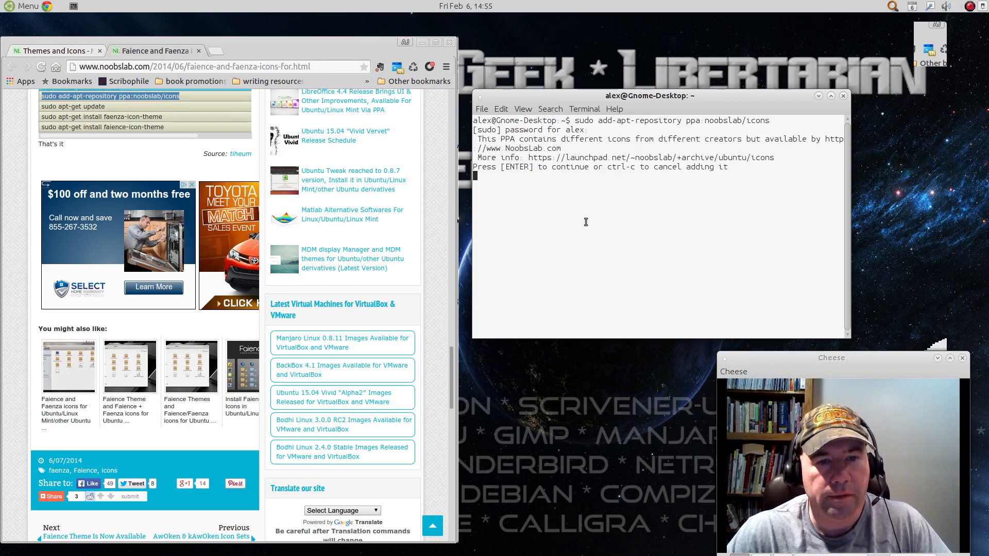
key("Return")
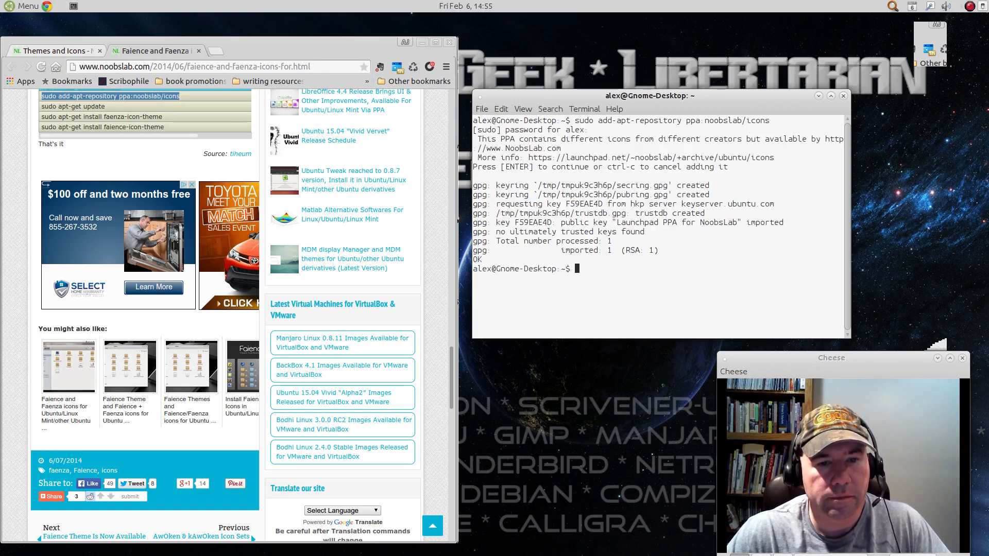
- Copy sudo apt-get update from the page and run it in the terminal
left_click_drag(115, 109, 42, 107)
right_click(56, 108)
left_click(82, 115)
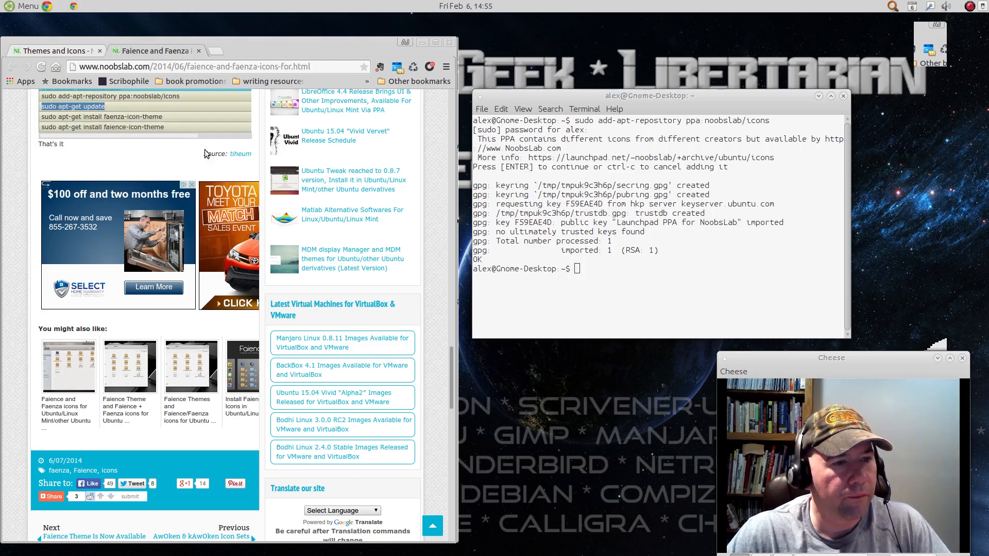
right_click(576, 265)
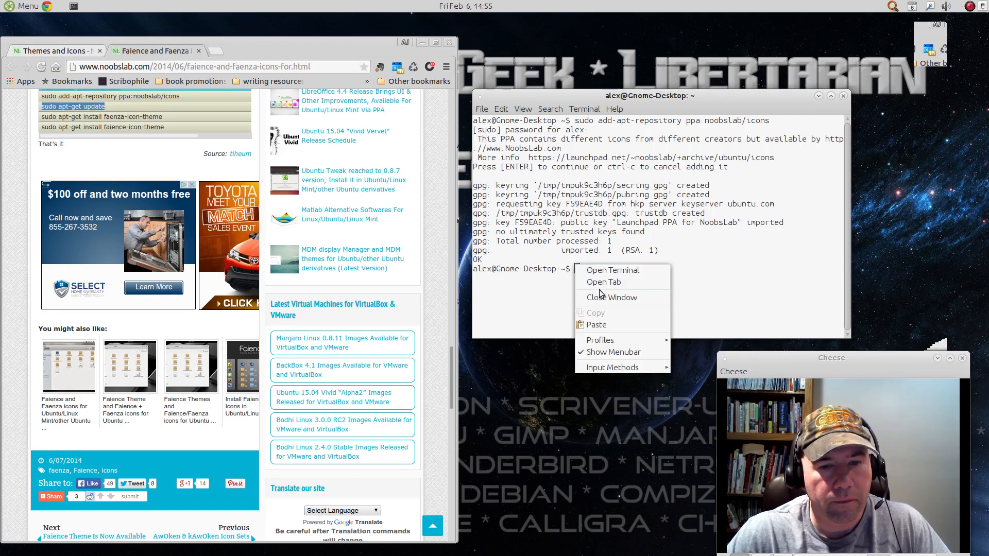
left_click(597, 325)
key("Return")
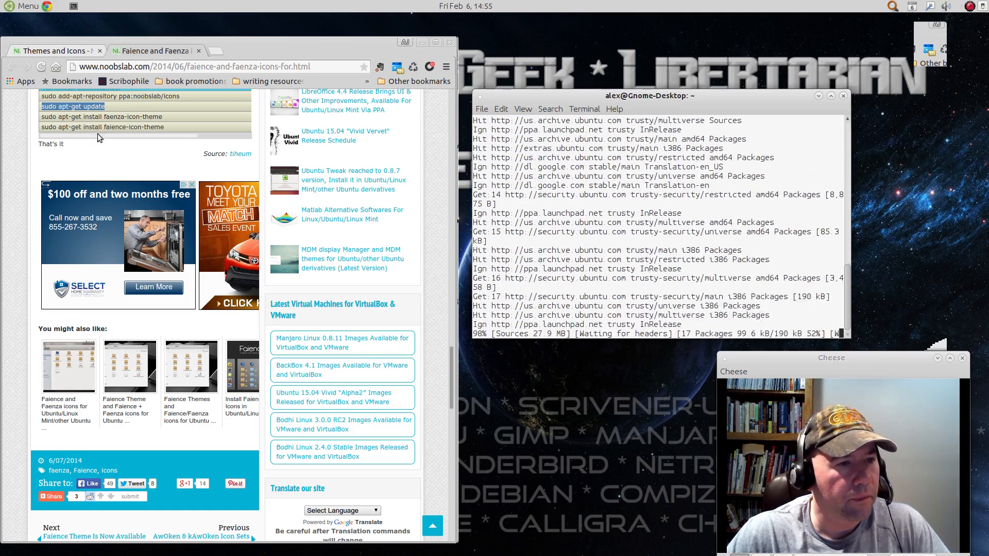
- Copy sudo apt-get install faenza-icon-theme from the page and run it in the terminal
left_click_drag(162, 117, 41, 118)
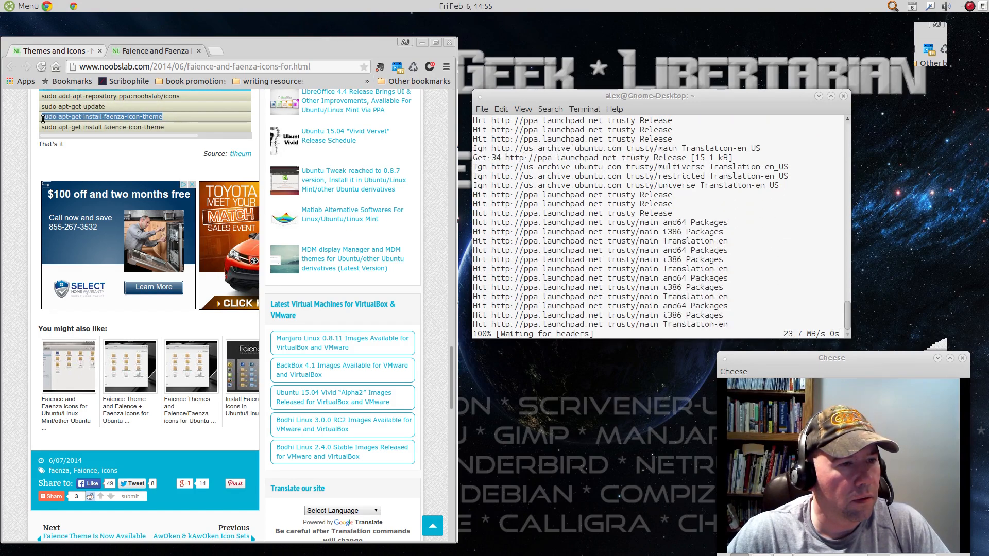
right_click(52, 118)
left_click(79, 124)
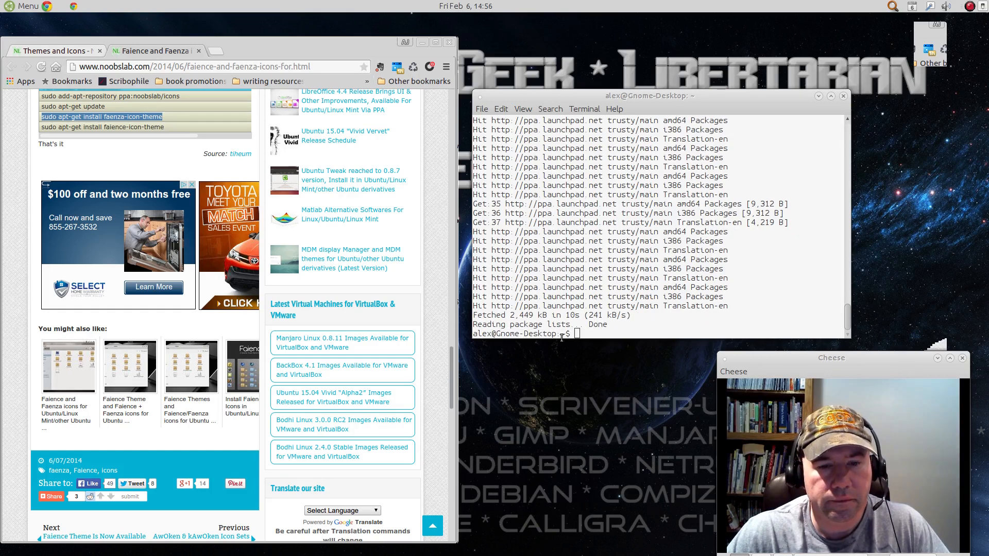
right_click(575, 334)
left_click(598, 396)
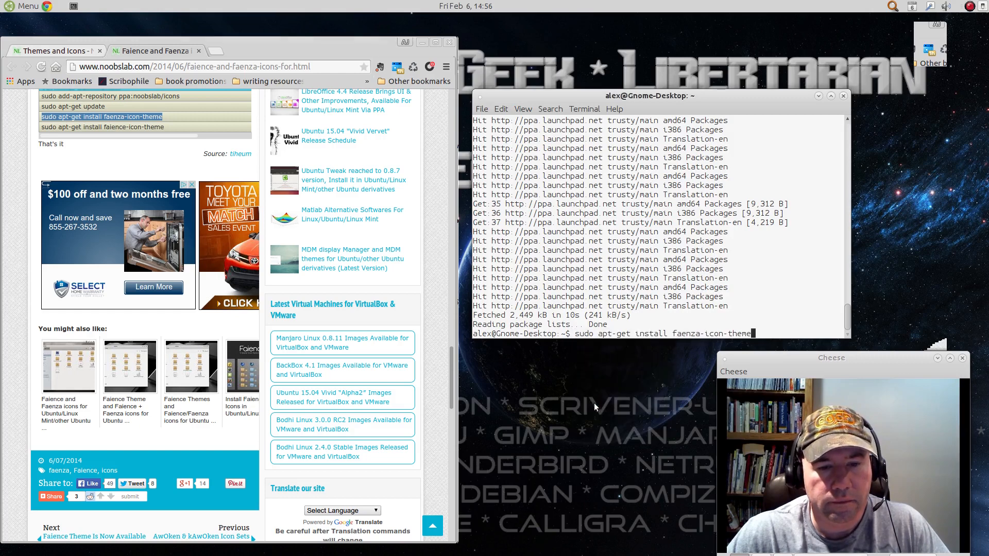
key("Return")
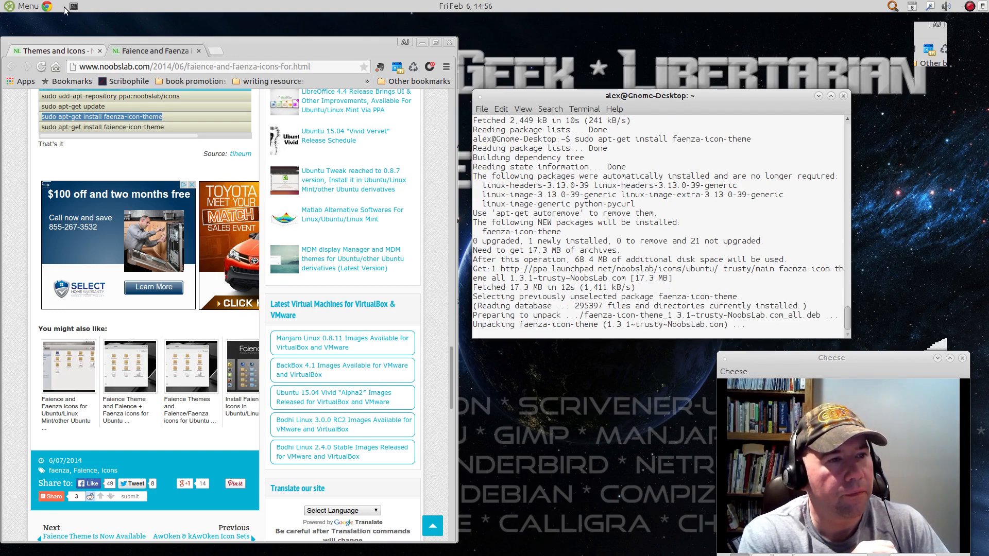
- Find and launch the Appearance preferences, and move their window clear of the terminal output
left_click(32, 7)
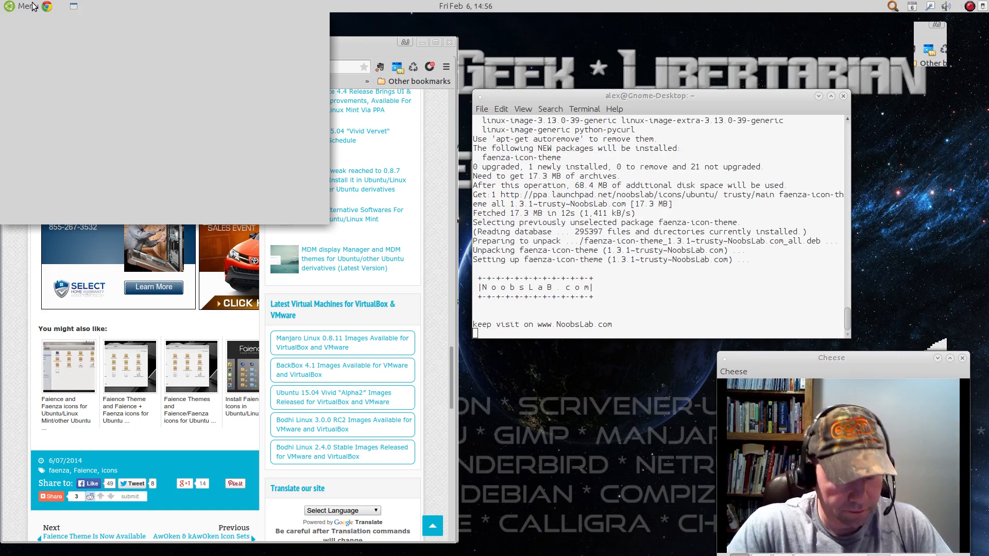
type("appear")
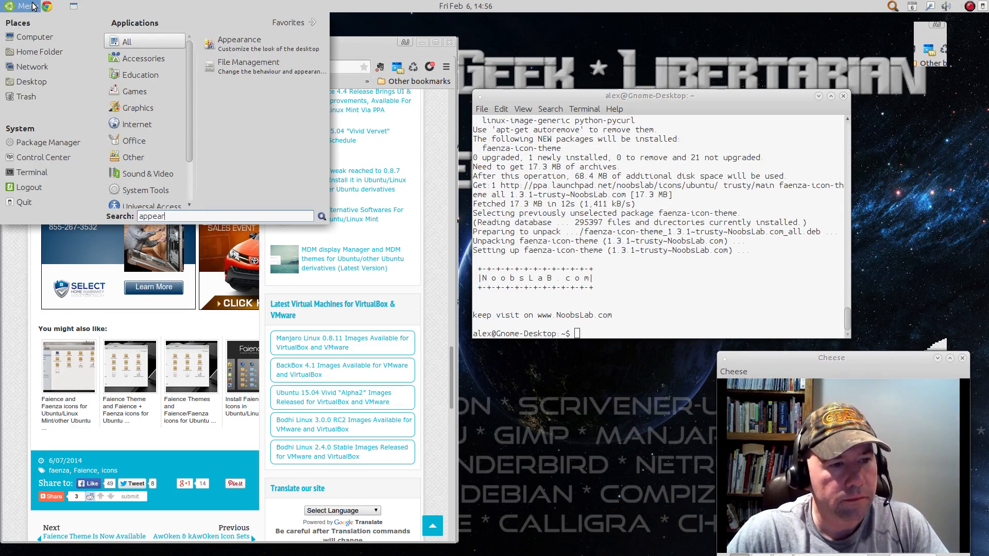
key("Return")
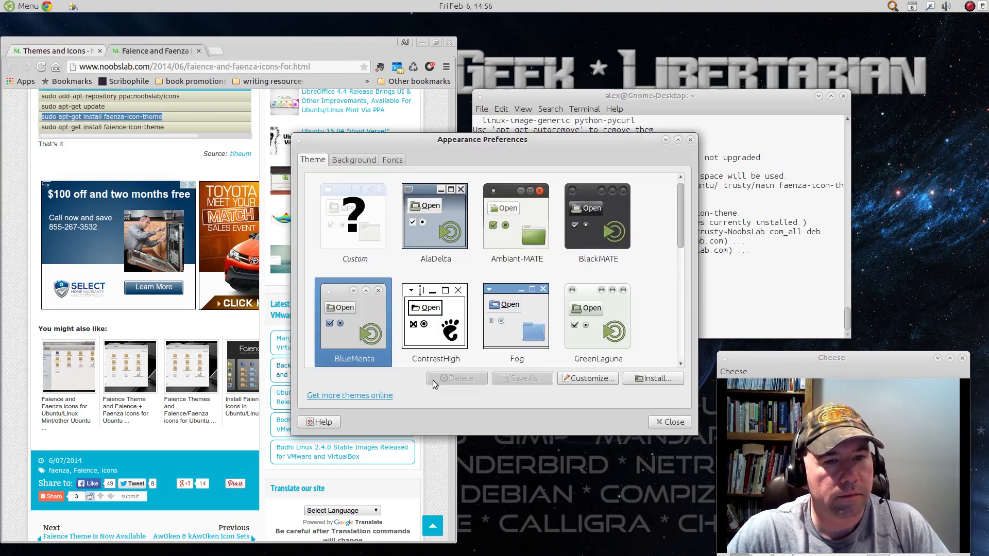
left_click_drag(426, 144, 250, 232)
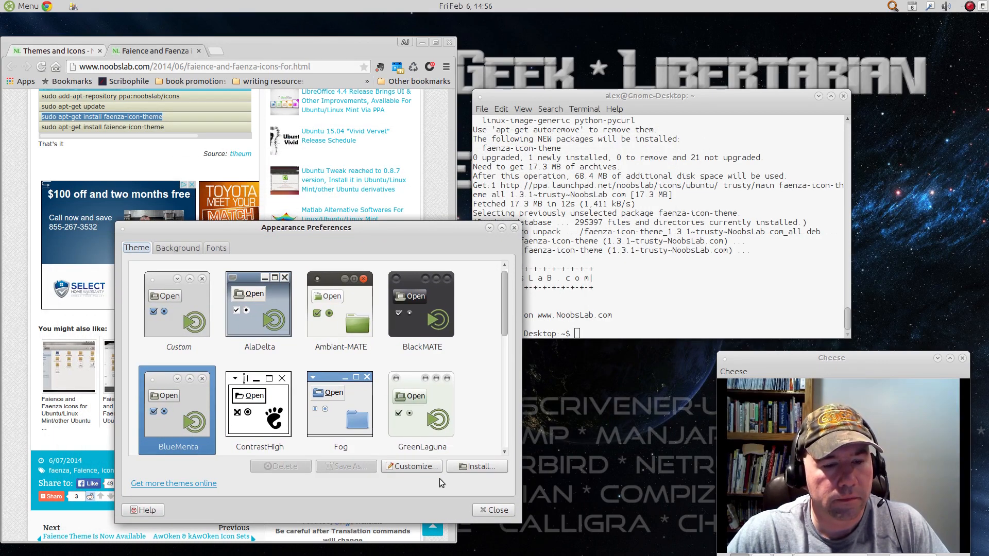
- Customize the current BlueMenta theme by choosing Faenza as its icon set
left_click(412, 467)
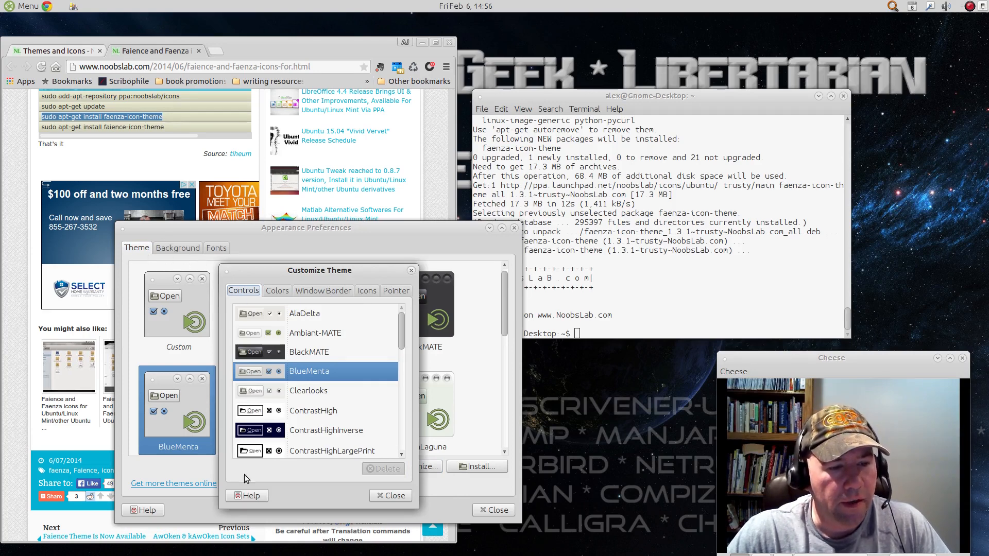
left_click(367, 292)
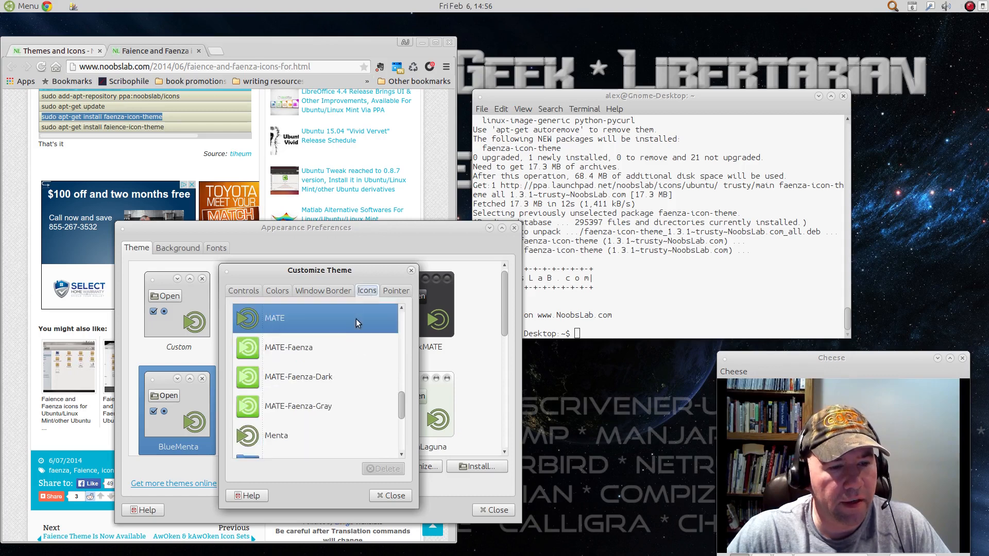
scroll(369, 361, "down", 5)
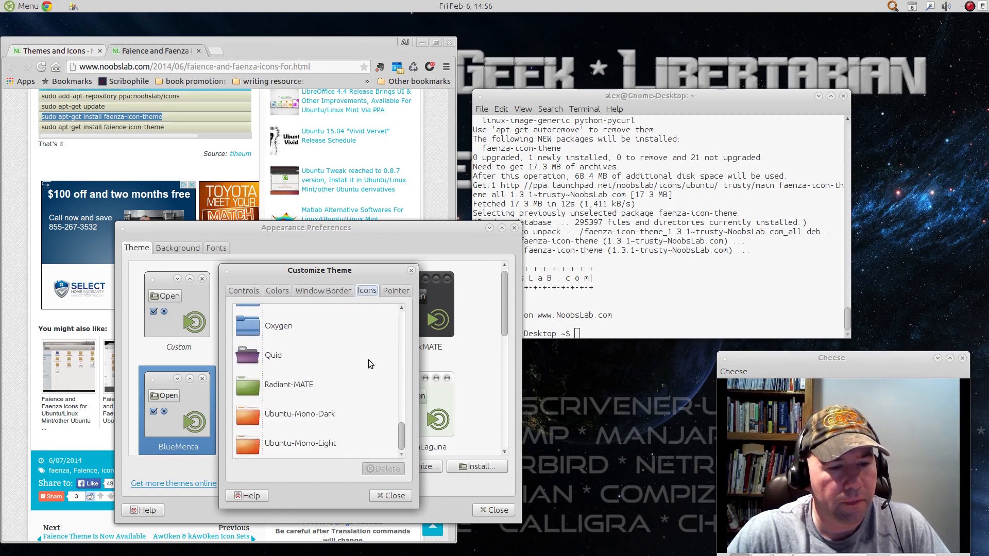
scroll(375, 360, "up", 5)
scroll(374, 348, "up", 5)
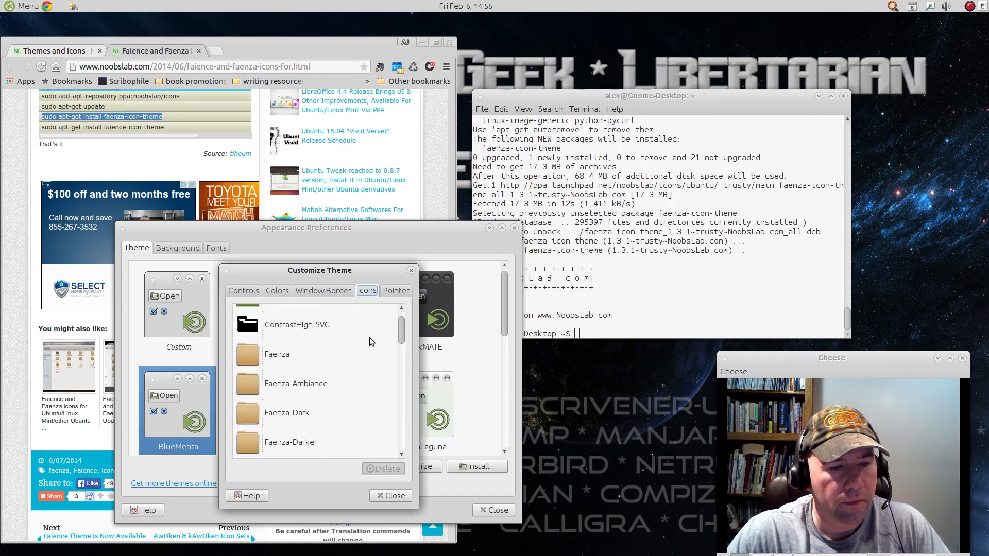
left_click(250, 360)
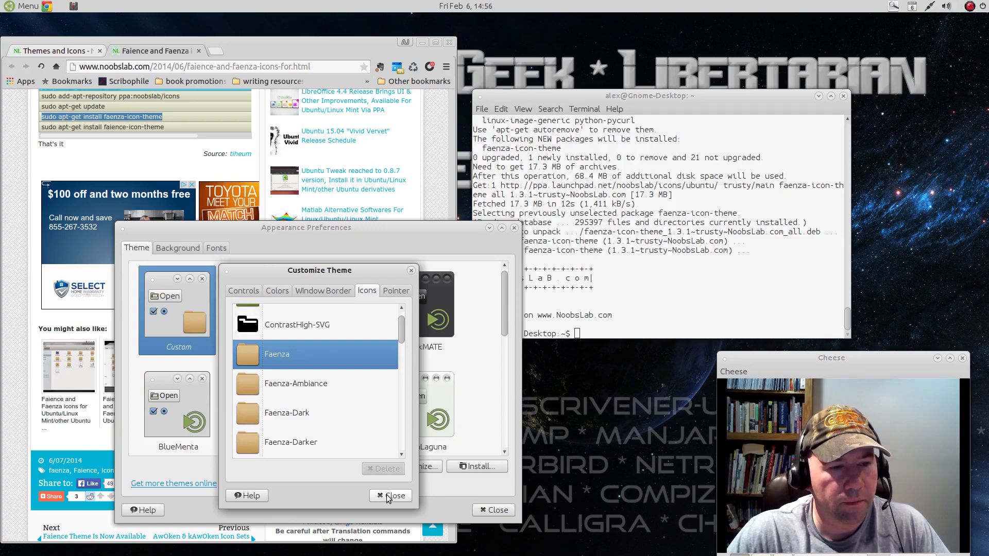